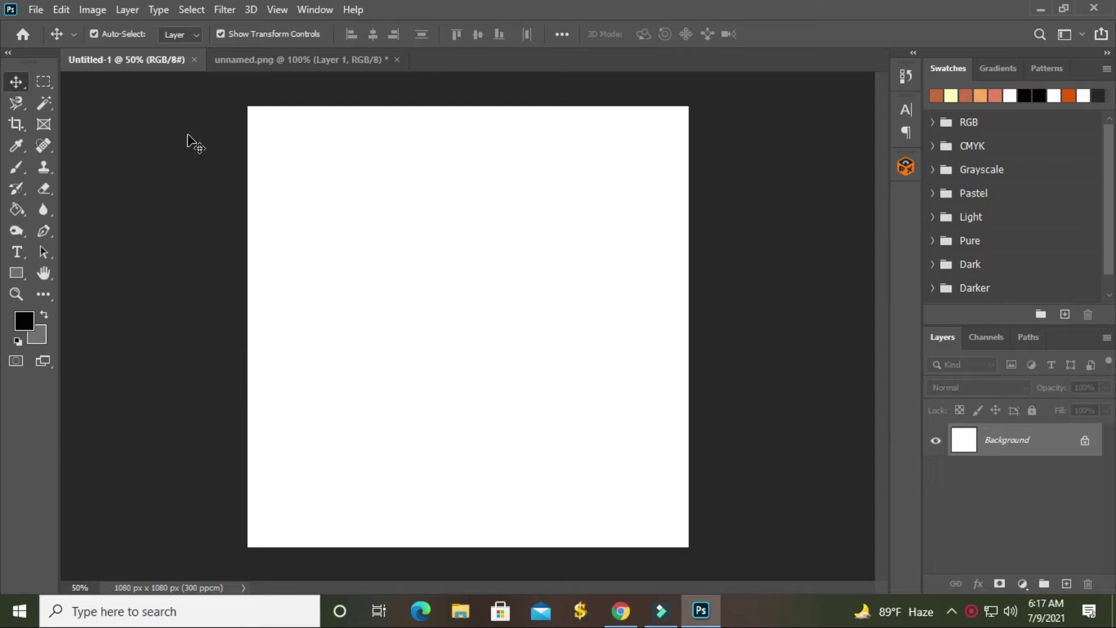
# - Show rulers and drag guides onto the edges of the 1080 × 1080 px canvas
pyautogui.hotkey('ctrl', 'r')
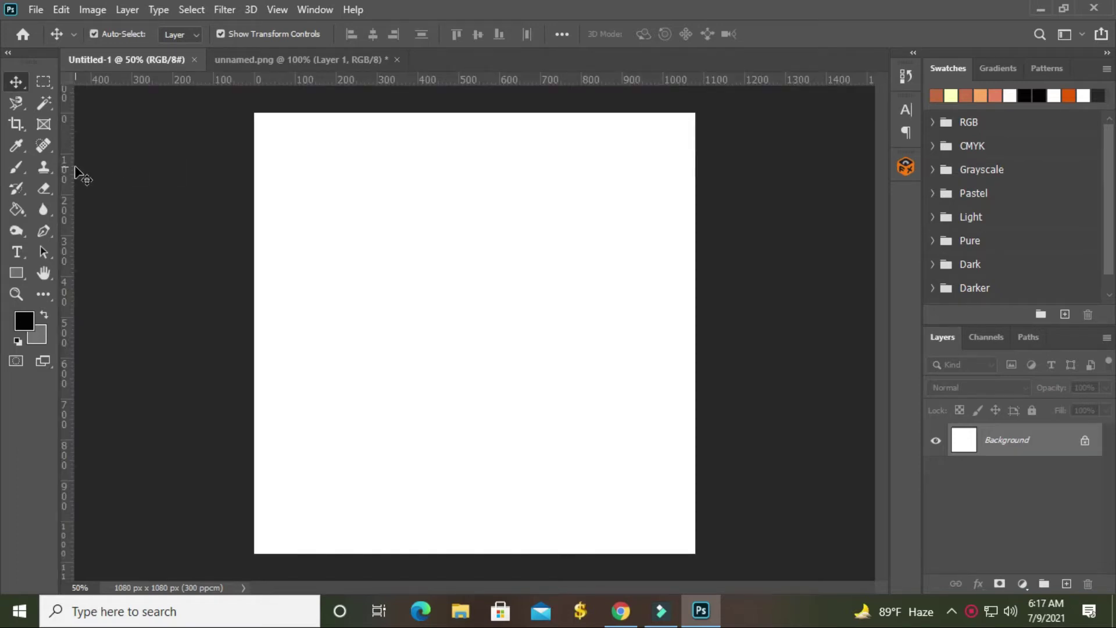
pyautogui.moveTo(71, 171); pyautogui.dragTo(253, 170)
pyautogui.moveTo(64, 170); pyautogui.dragTo(694, 206)
pyautogui.moveTo(579, 77)
pyautogui.mouseDown()
pyautogui.moveTo(542, 152)
pyautogui.moveTo(451, 553)
pyautogui.mouseUp()
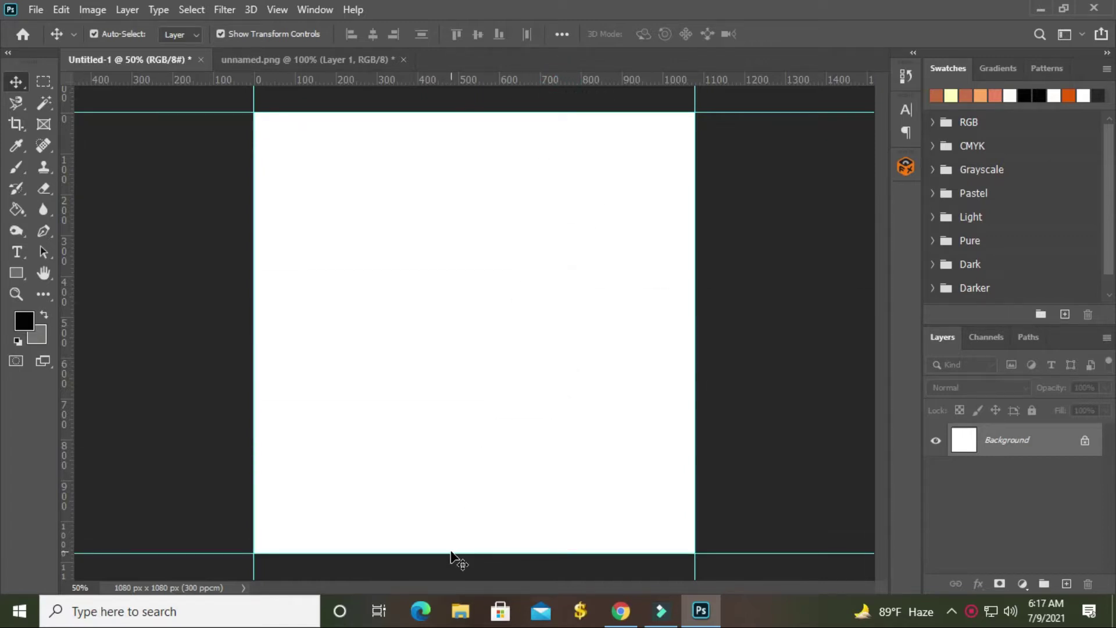
# - Enlarge the canvas by a relative 500 px in width and height with Canvas Size
pyautogui.click(93, 8)
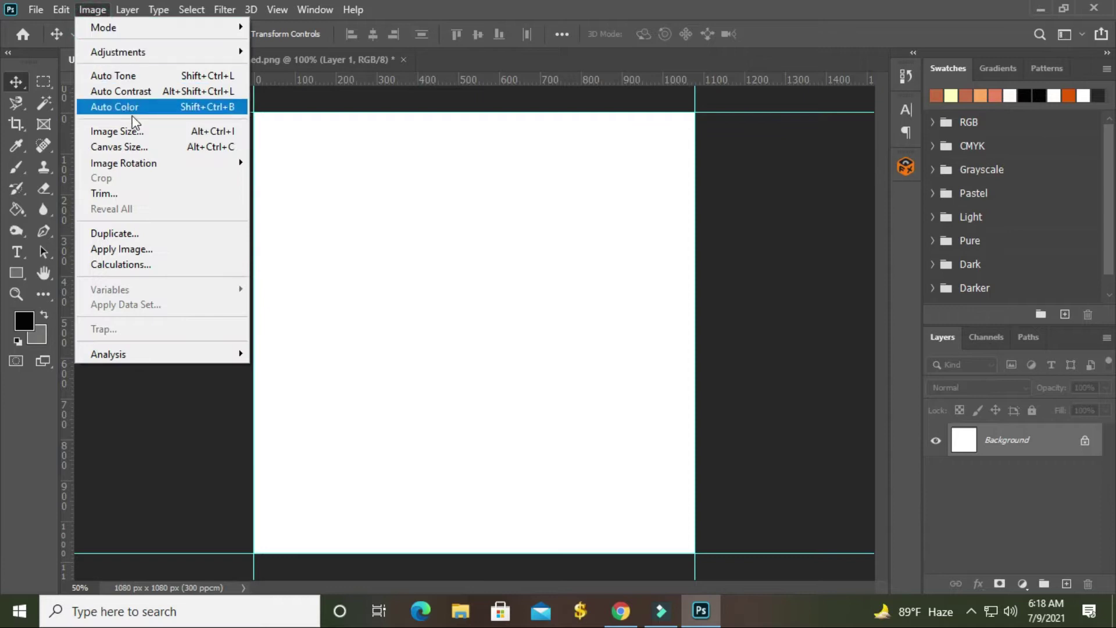
pyautogui.click(135, 146)
pyautogui.click(510, 242)
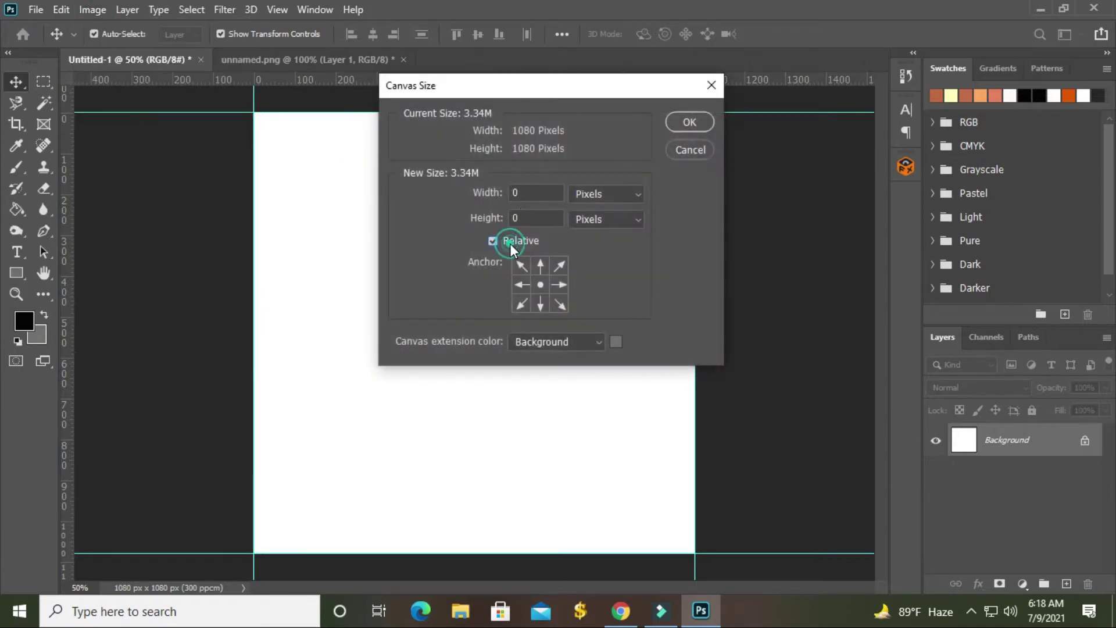
pyautogui.click(523, 194)
pyautogui.write('500')
pyautogui.click(548, 217)
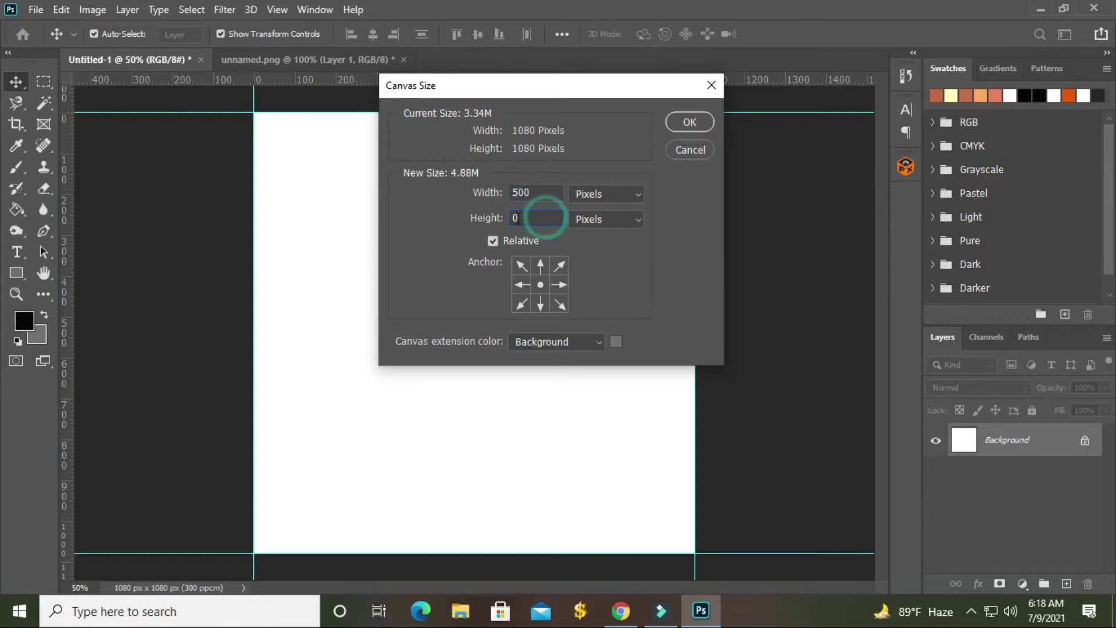
pyautogui.write('500')
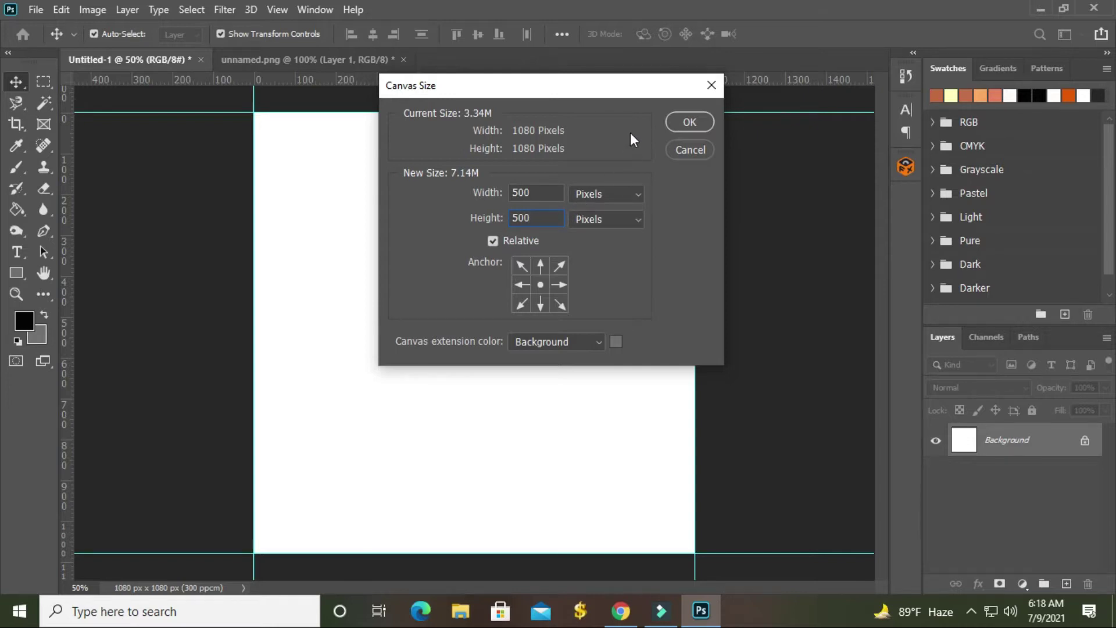
pyautogui.click(690, 121)
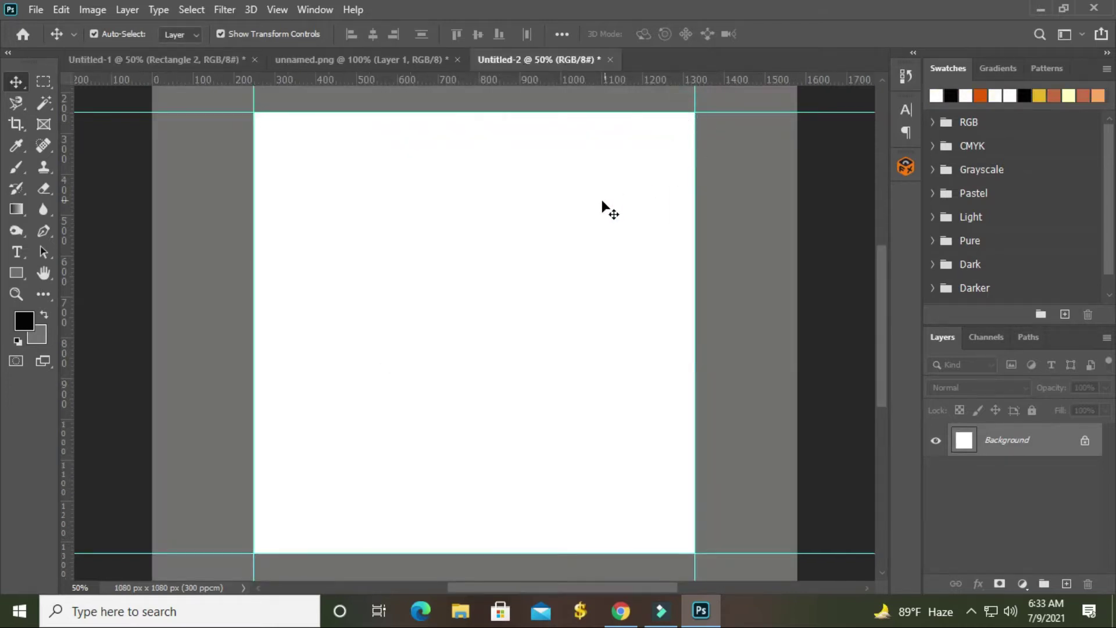
# - Draw a rectangle covering the original square and give it a gradient fill
pyautogui.click(16, 273)
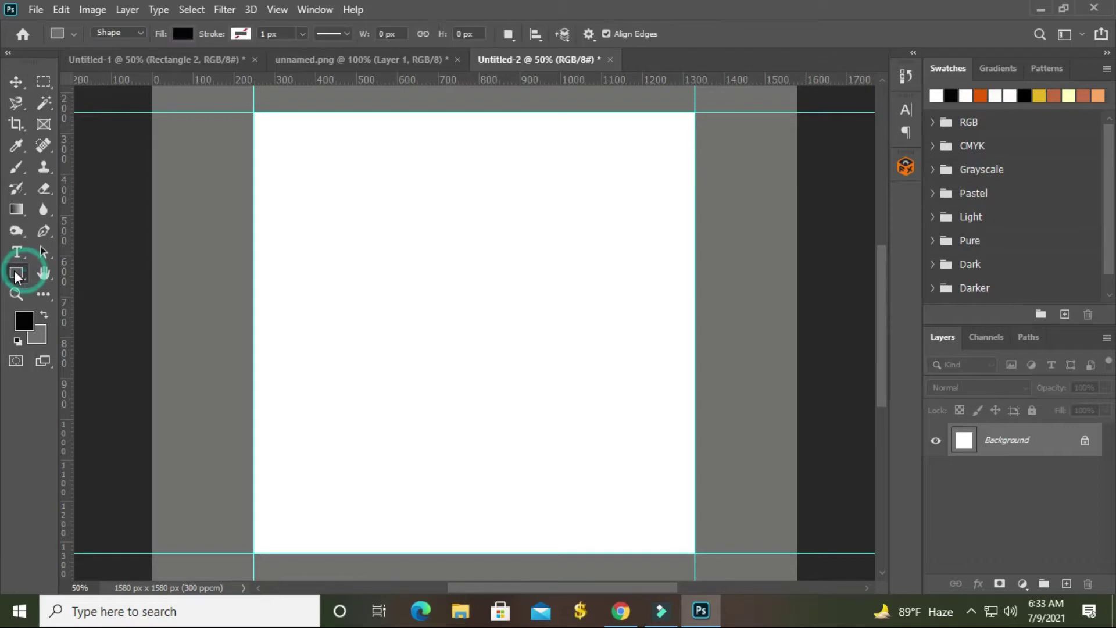
pyautogui.click(75, 269)
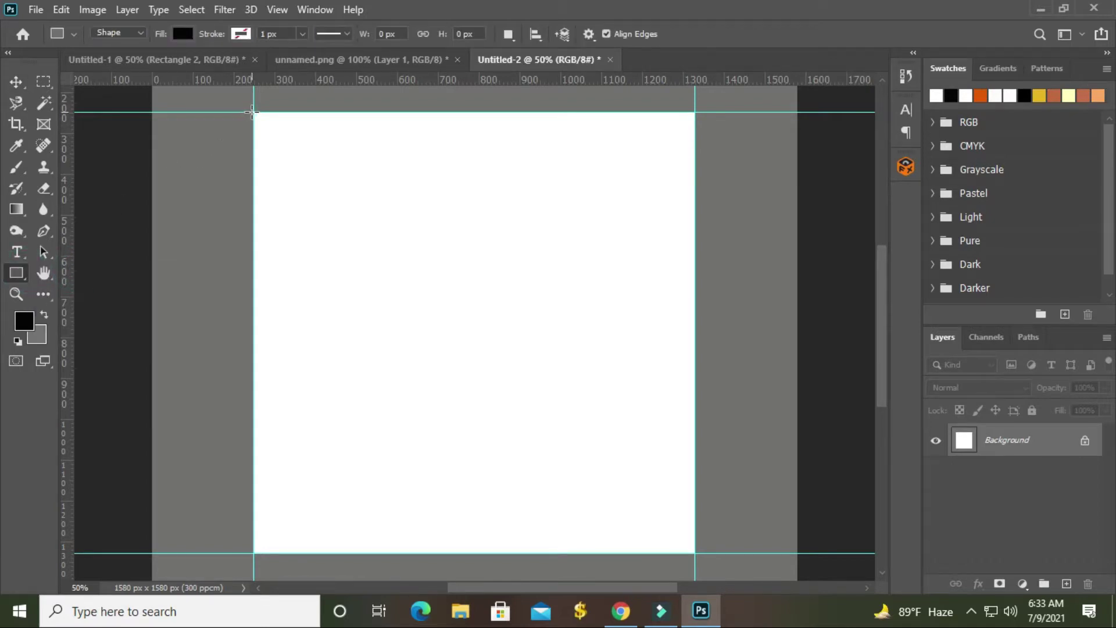
pyautogui.moveTo(253, 112); pyautogui.dragTo(695, 553)
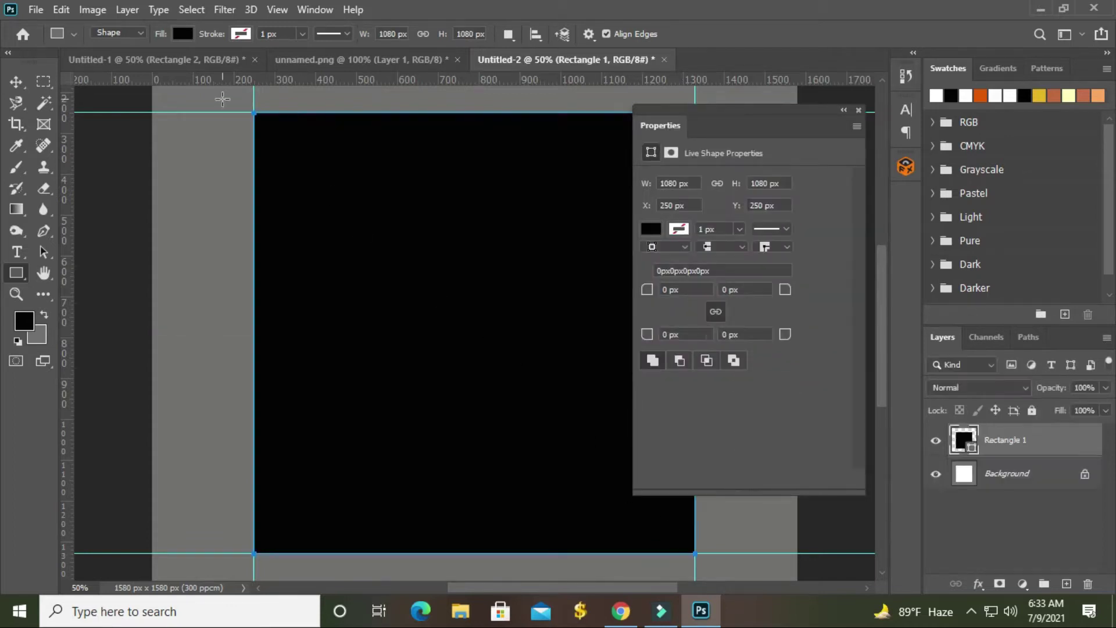
pyautogui.click(179, 33)
pyautogui.click(142, 64)
# - Set the gradient stops to red cc0606 and golden yellow eab331
pyautogui.doubleClick(78, 251)
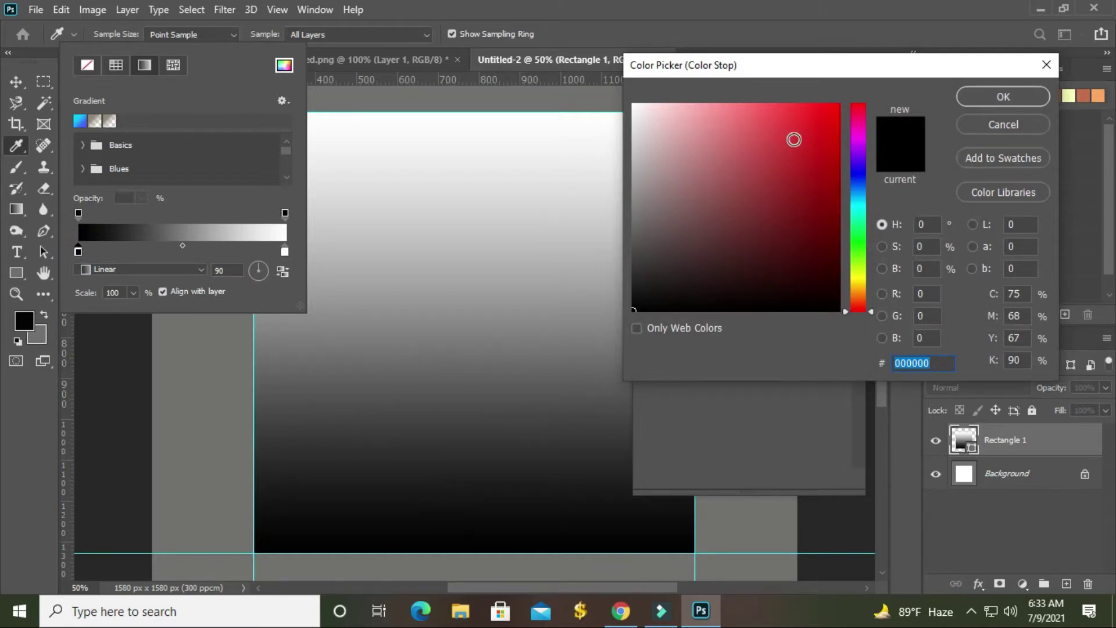
pyautogui.moveTo(821, 119); pyautogui.dragTo(838, 152)
pyautogui.click(993, 99)
pyautogui.click(284, 251)
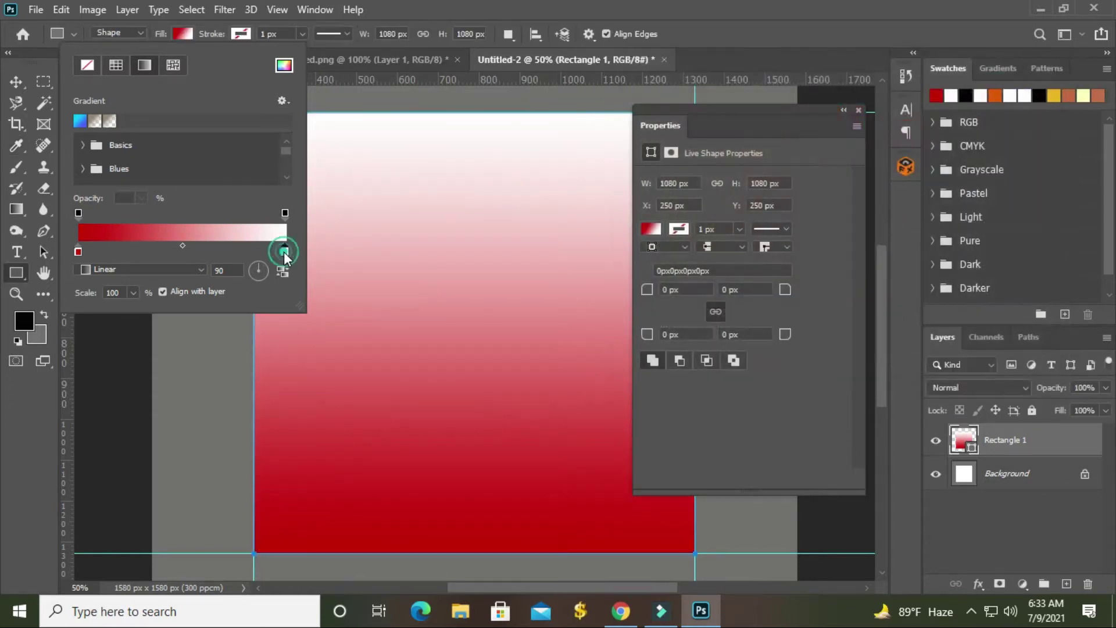
pyautogui.moveTo(869, 309); pyautogui.dragTo(866, 288)
pyautogui.moveTo(788, 135)
pyautogui.mouseDown()
pyautogui.moveTo(802, 125)
pyautogui.moveTo(819, 143)
pyautogui.moveTo(797, 115)
pyautogui.mouseUp()
pyautogui.moveTo(872, 287); pyautogui.dragTo(873, 287)
pyautogui.moveTo(805, 131); pyautogui.dragTo(797, 120)
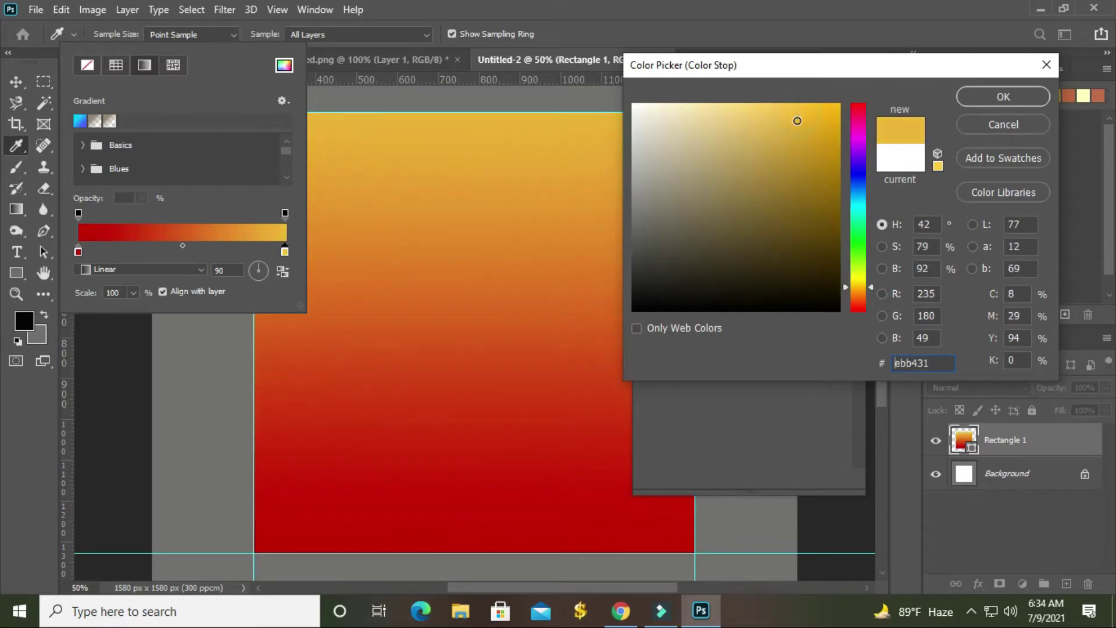
pyautogui.click(982, 93)
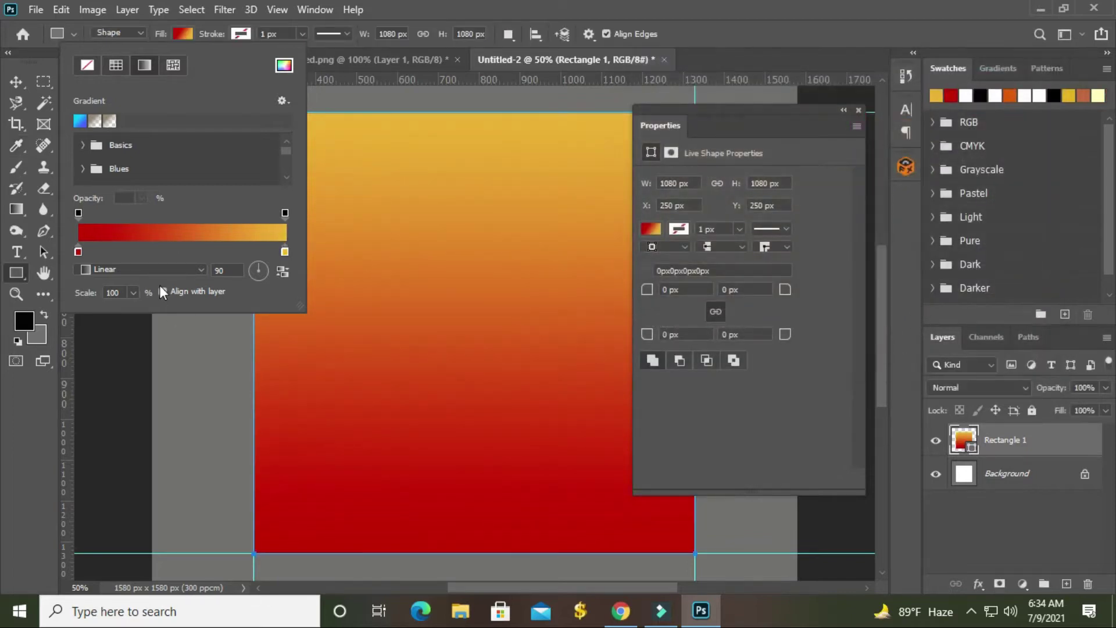
# - Set gradient scale 1 and angle 0, then reverse it: yellow left, red right
pyautogui.doubleClick(122, 292)
pyautogui.write('1')
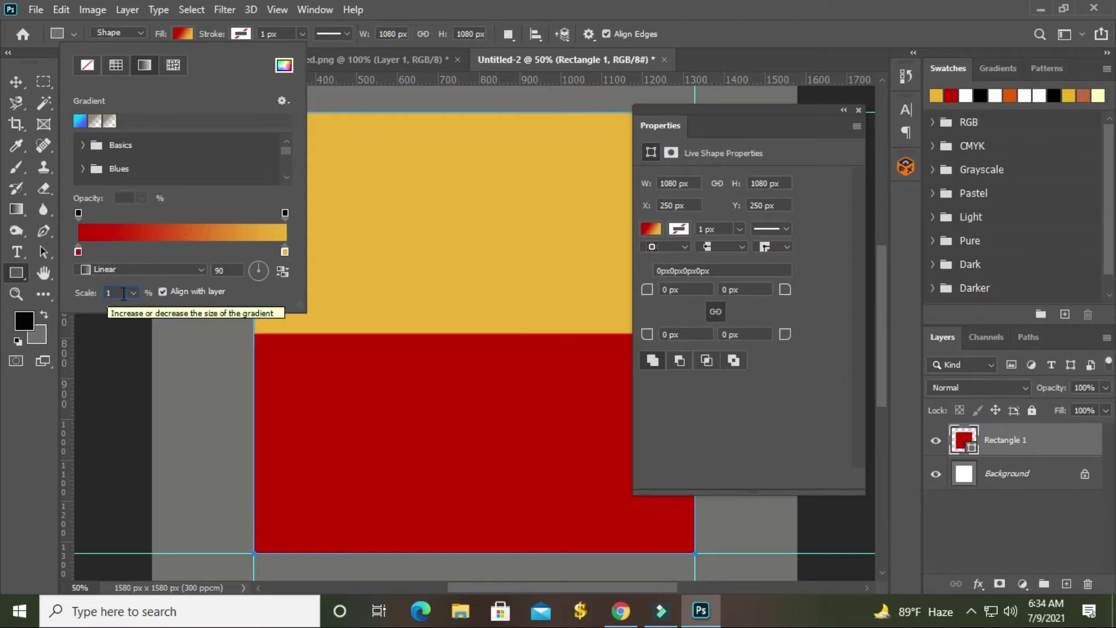
pyautogui.click(268, 269)
pyautogui.click(267, 271)
pyautogui.click(267, 270)
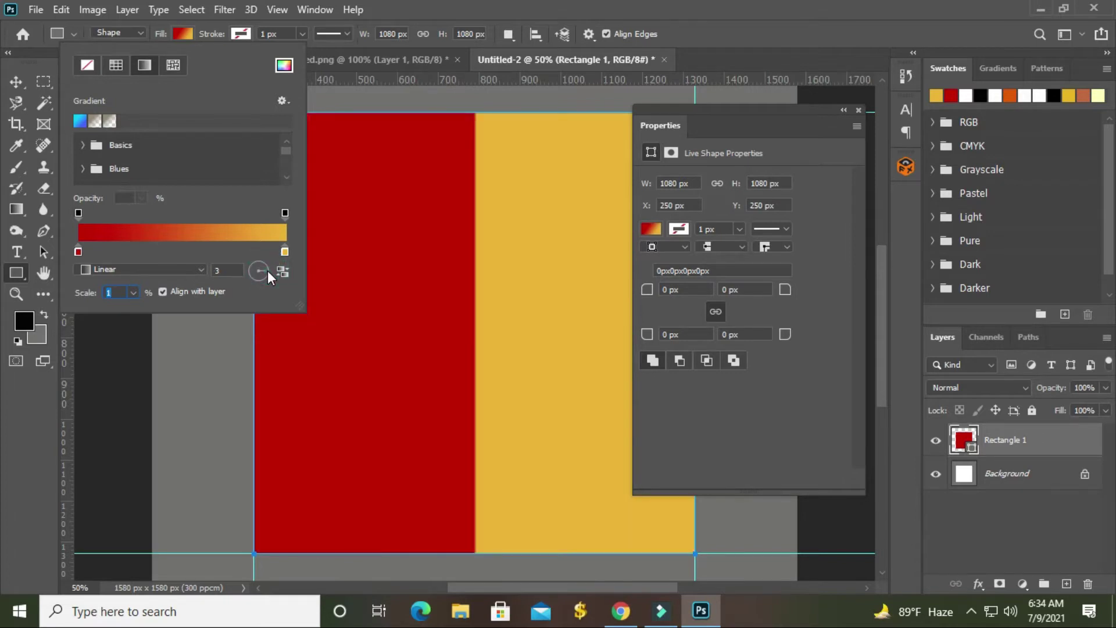
pyautogui.click(226, 268)
pyautogui.press('Return')
pyautogui.click(281, 270)
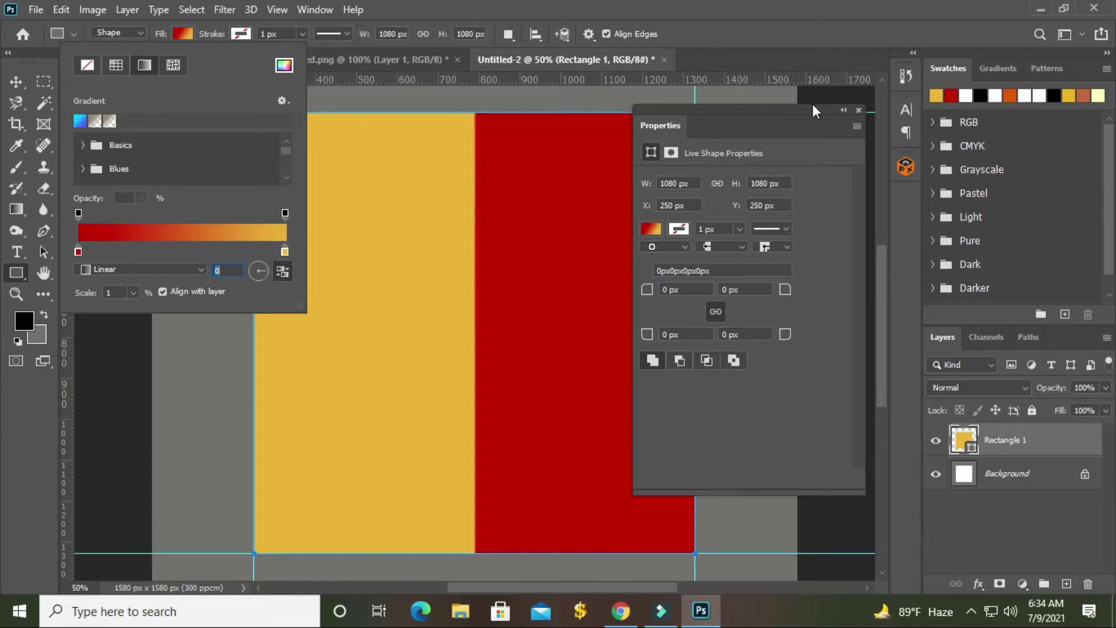
pyautogui.click(857, 110)
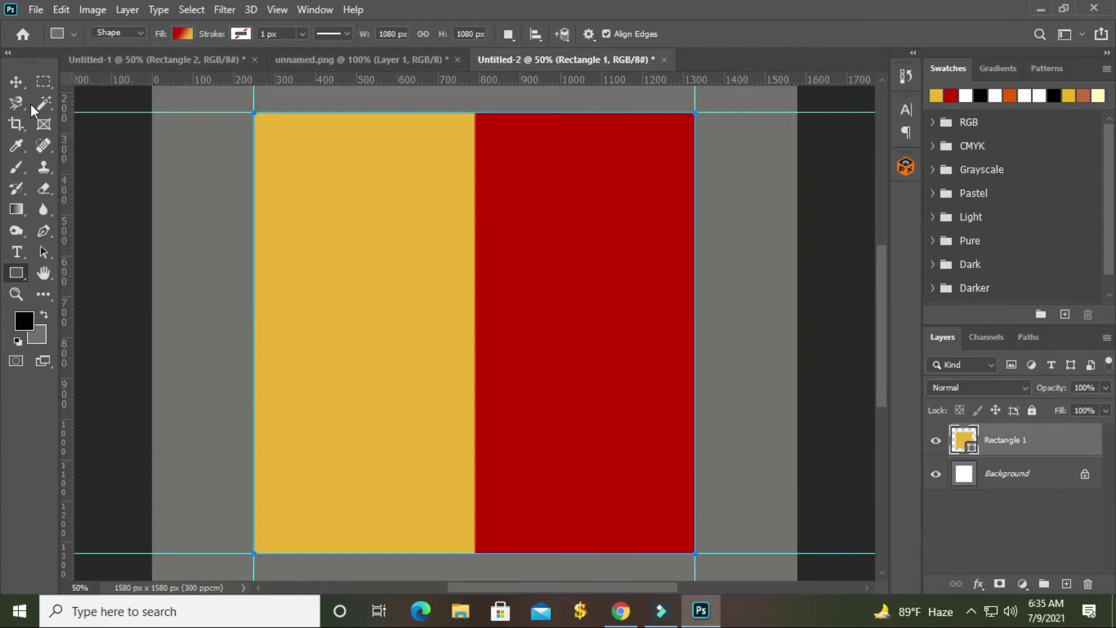
# - Move the RENT GOOD CAR heading from Untitled-1 onto the top of the Untitled-2 panel
pyautogui.click(18, 82)
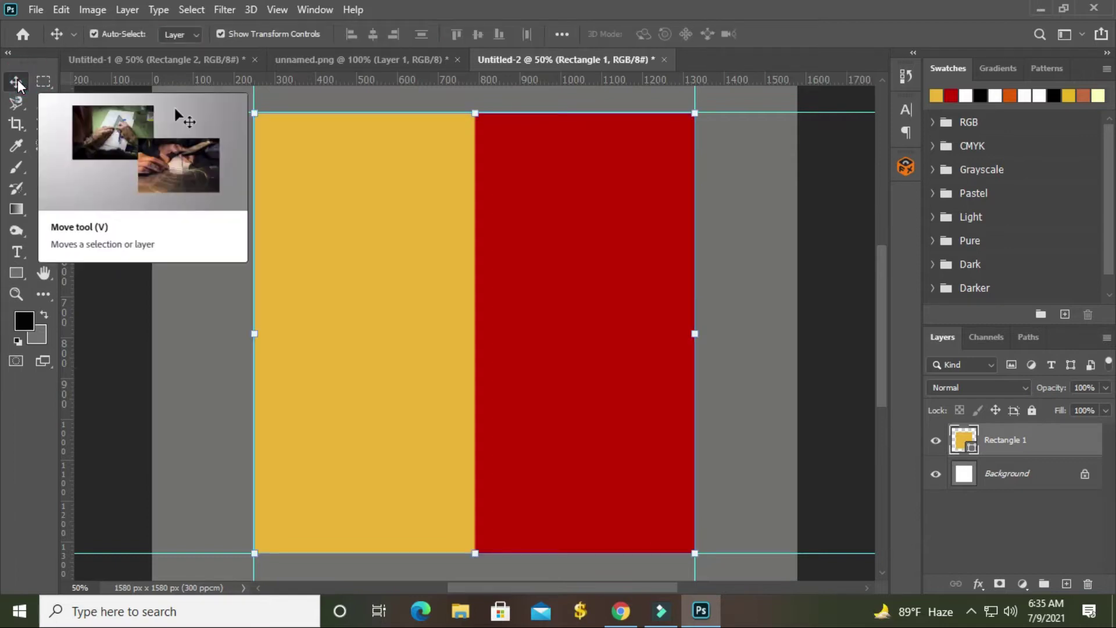
pyautogui.click(125, 61)
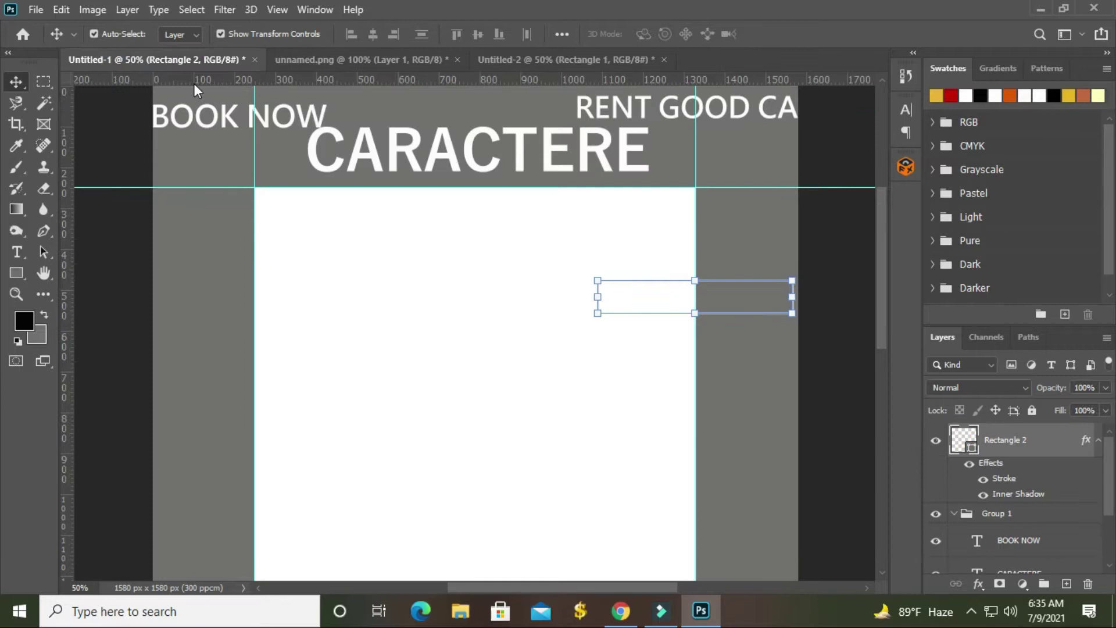
pyautogui.moveTo(395, 157); pyautogui.dragTo(396, 171)
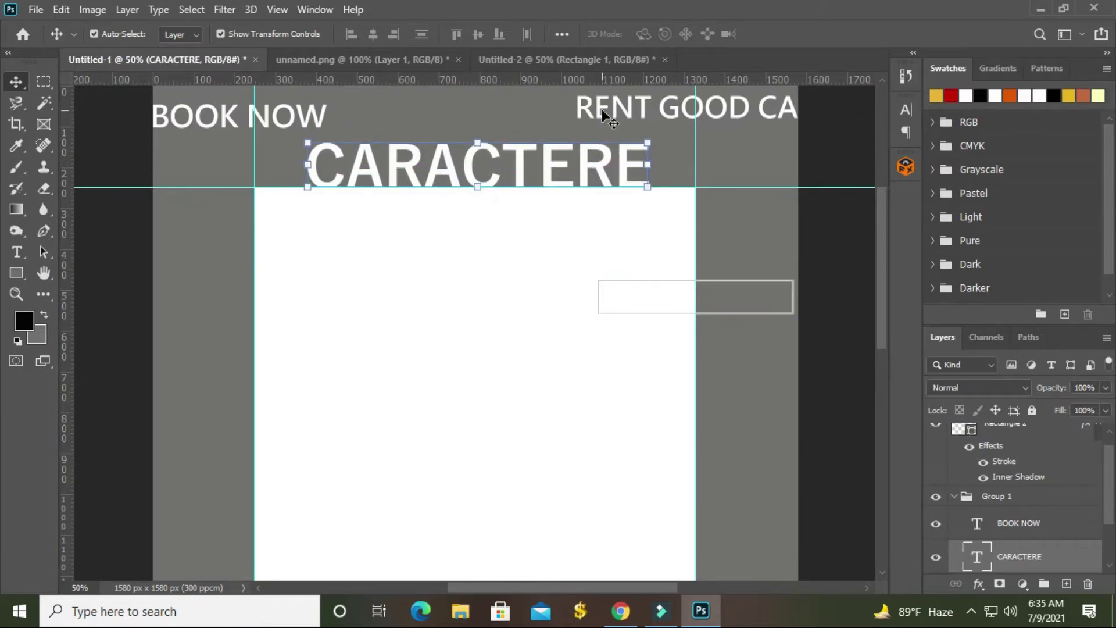
pyautogui.moveTo(604, 115); pyautogui.dragTo(580, 106)
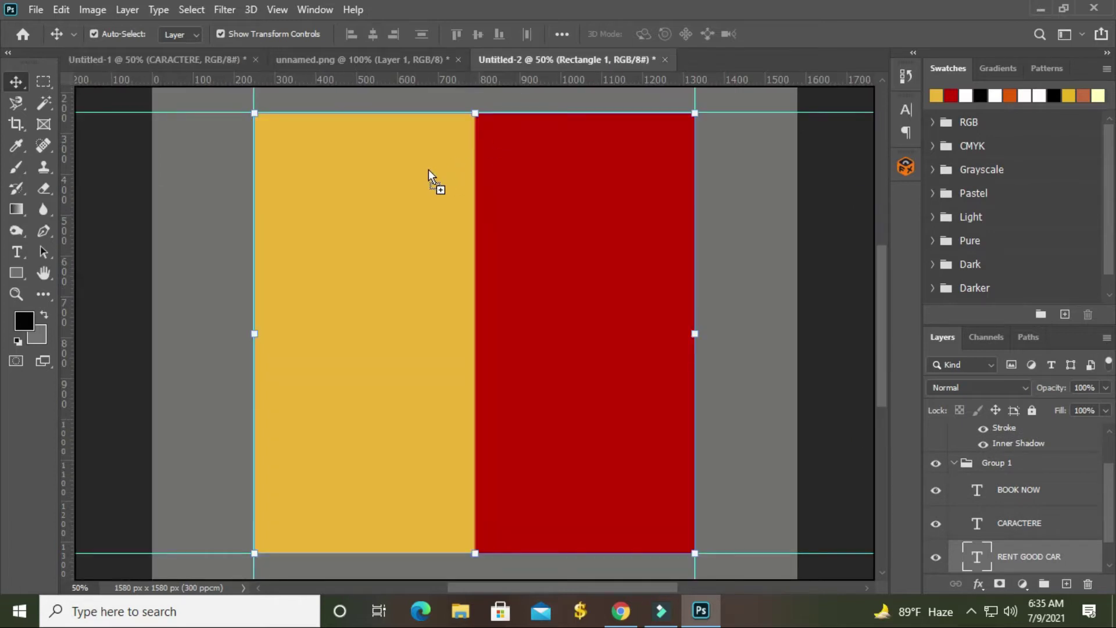
pyautogui.moveTo(505, 57); pyautogui.dragTo(444, 179)
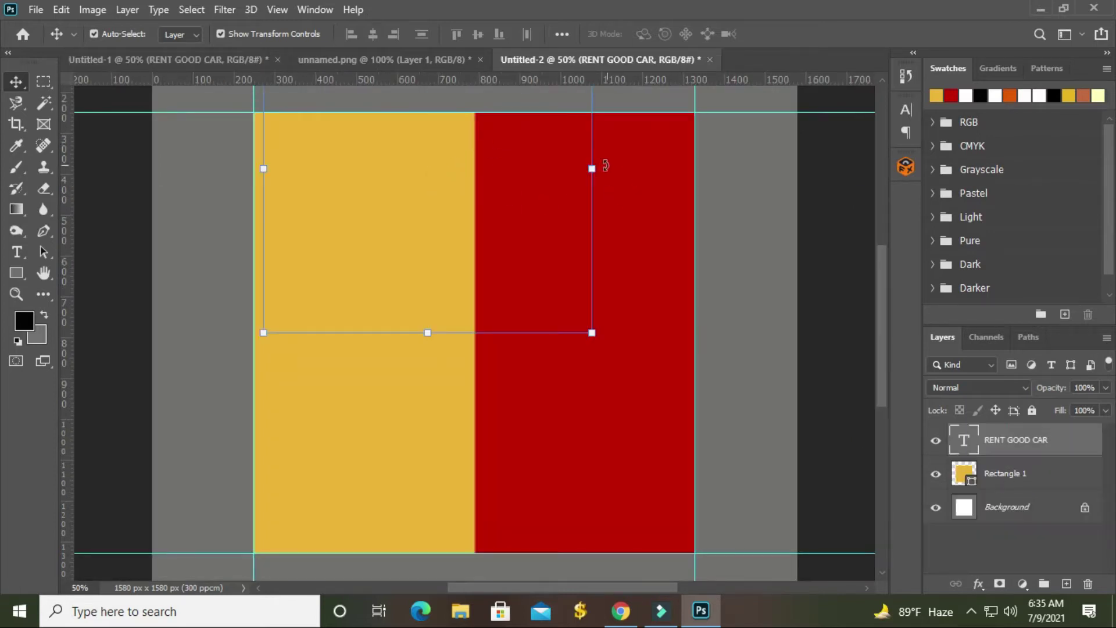
pyautogui.scroll(1, 476, 159)
pyautogui.scroll(2, 464, 151)
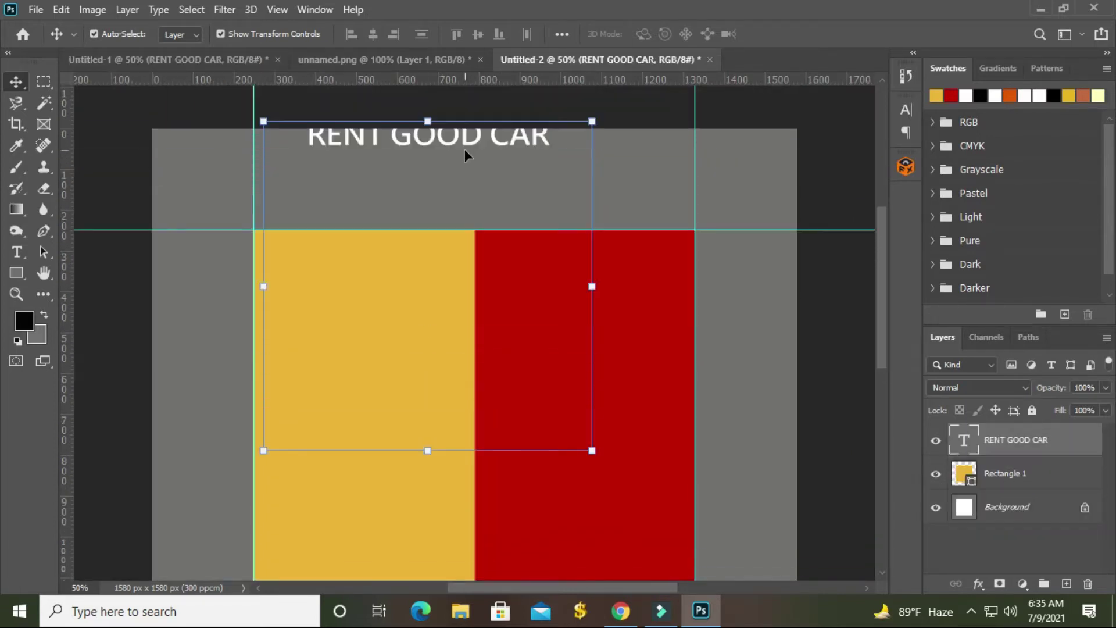
pyautogui.moveTo(467, 137); pyautogui.dragTo(504, 259)
# - Check the heading's spacing and group it with Ctrl+G
pyautogui.scroll(-1, 503, 264)
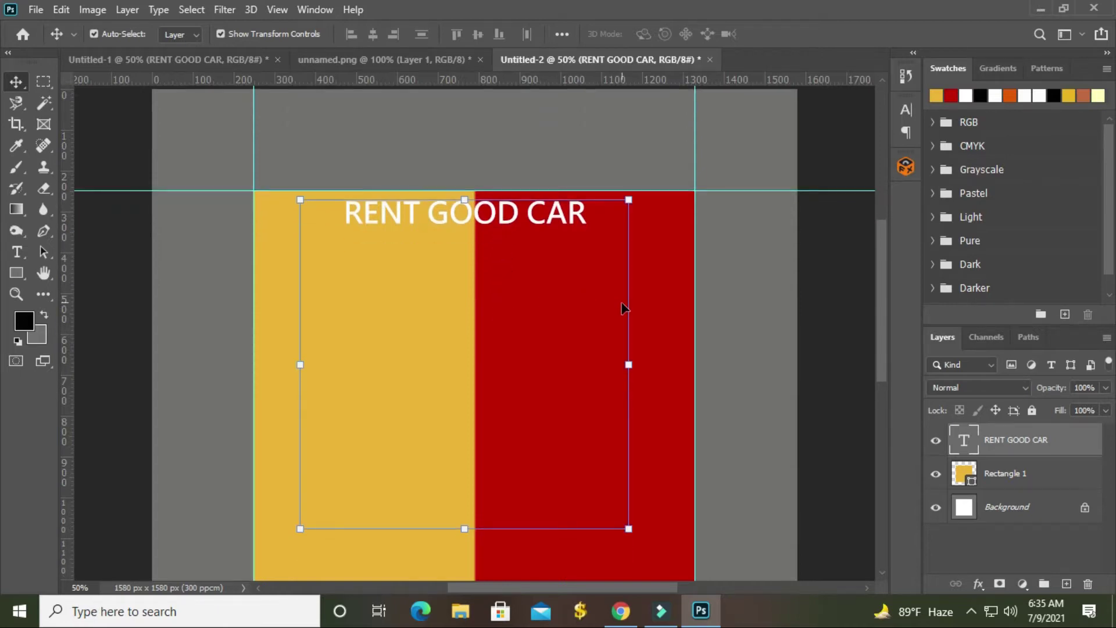
pyautogui.press('ctrl')
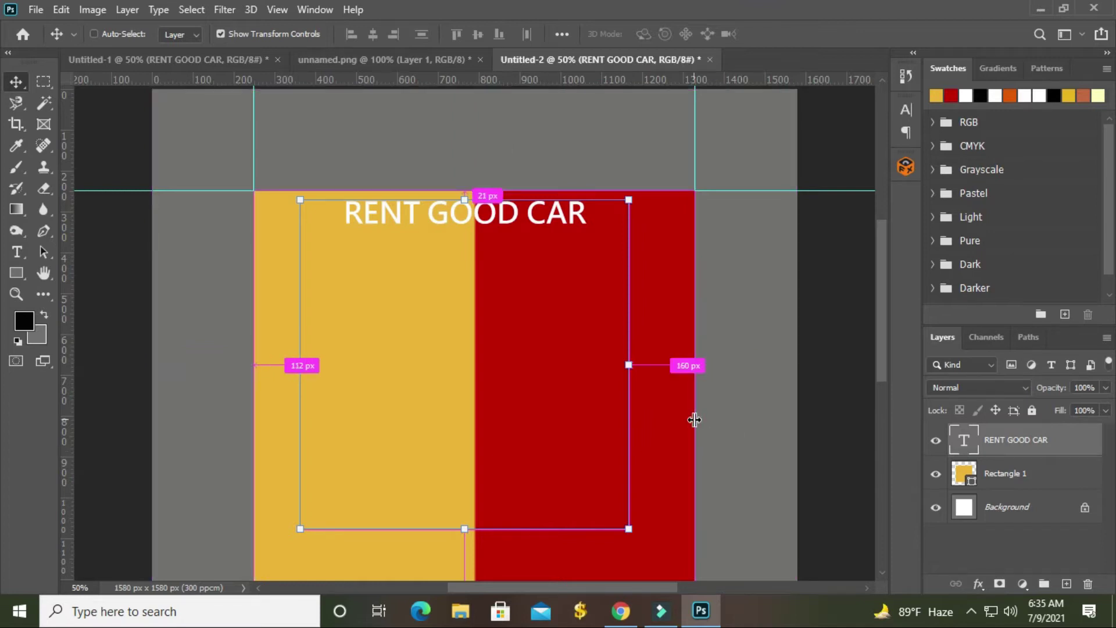
pyautogui.hotkey('ctrl', 'g')
pyautogui.click(761, 331)
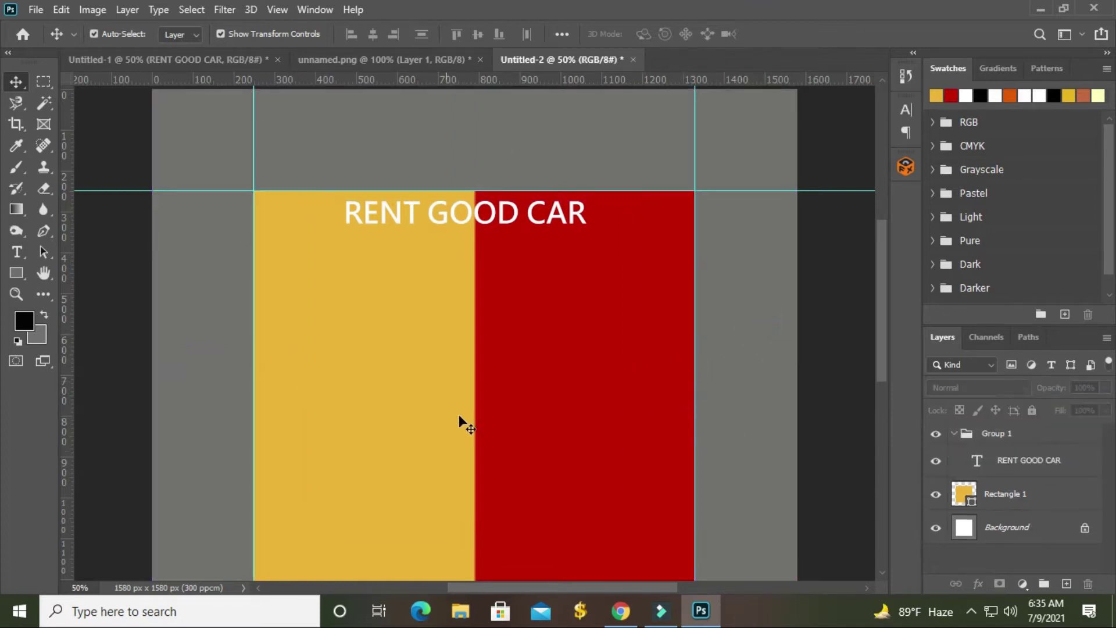
pyautogui.scroll(-2, 489, 240)
pyautogui.scroll(-2, 489, 233)
pyautogui.scroll(2, 489, 233)
pyautogui.click(374, 58)
# - In Untitled-1, select the layers and delete the text group
pyautogui.click(221, 59)
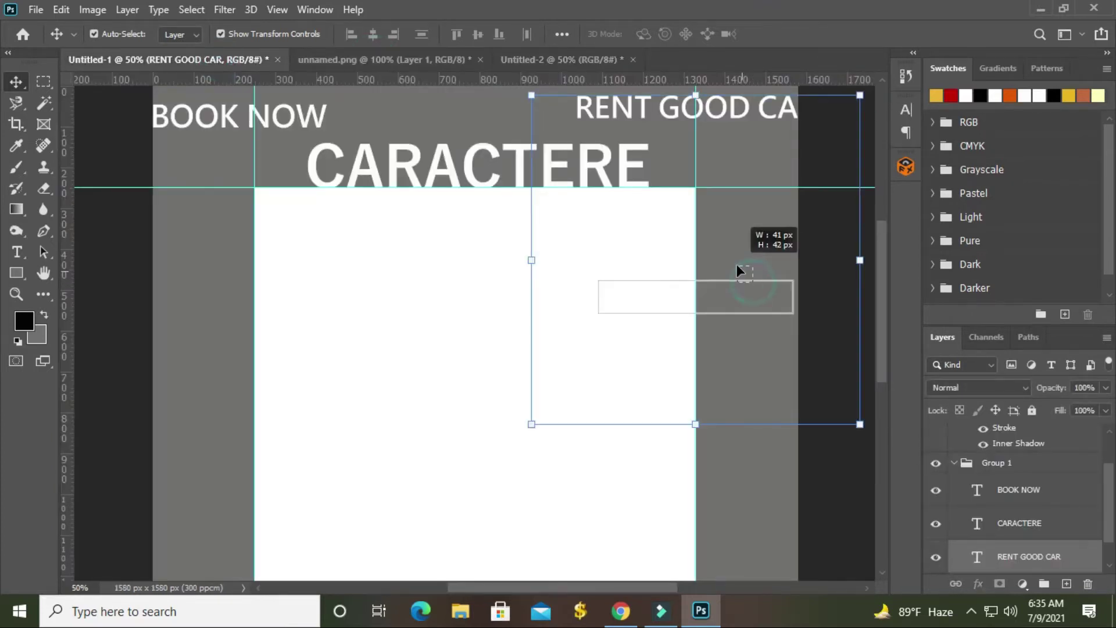
pyautogui.click(805, 441)
pyautogui.click(756, 318)
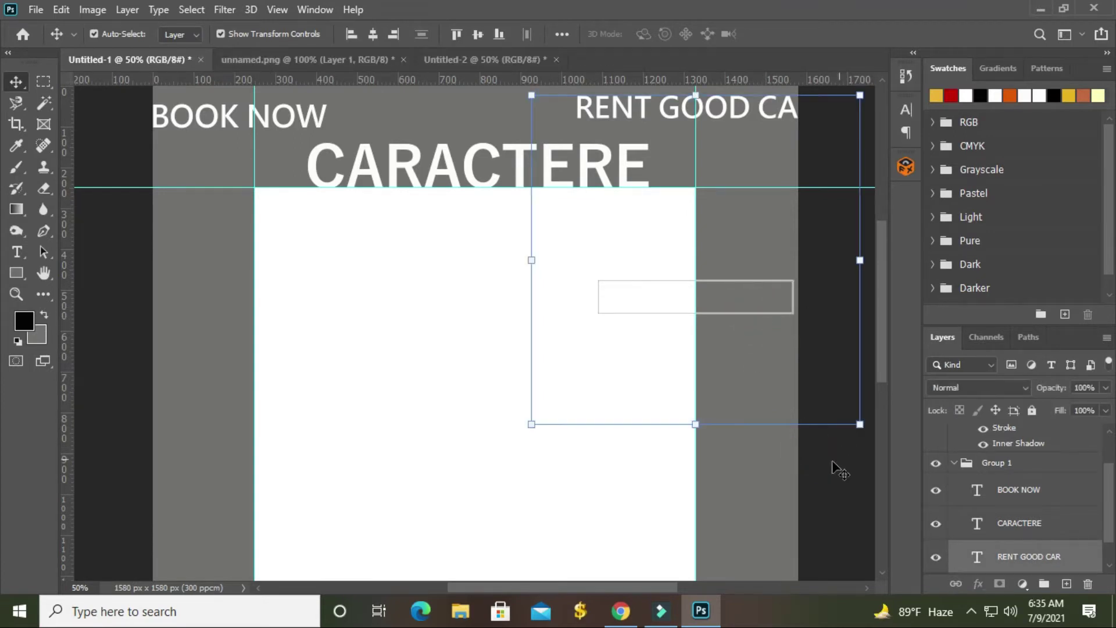
pyautogui.click(801, 475)
pyautogui.click(996, 463)
pyautogui.press('Delete')
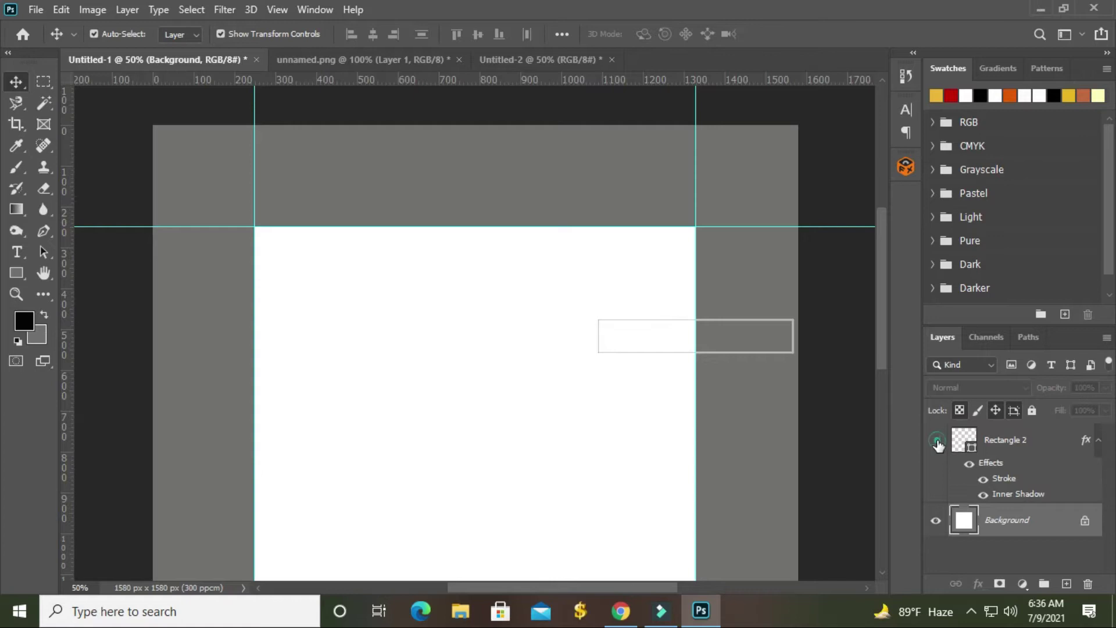
# - Copy outlined Rectangle 2 onto the poster beneath RENT GOOD CAR
pyautogui.moveTo(794, 353); pyautogui.dragTo(579, 80)
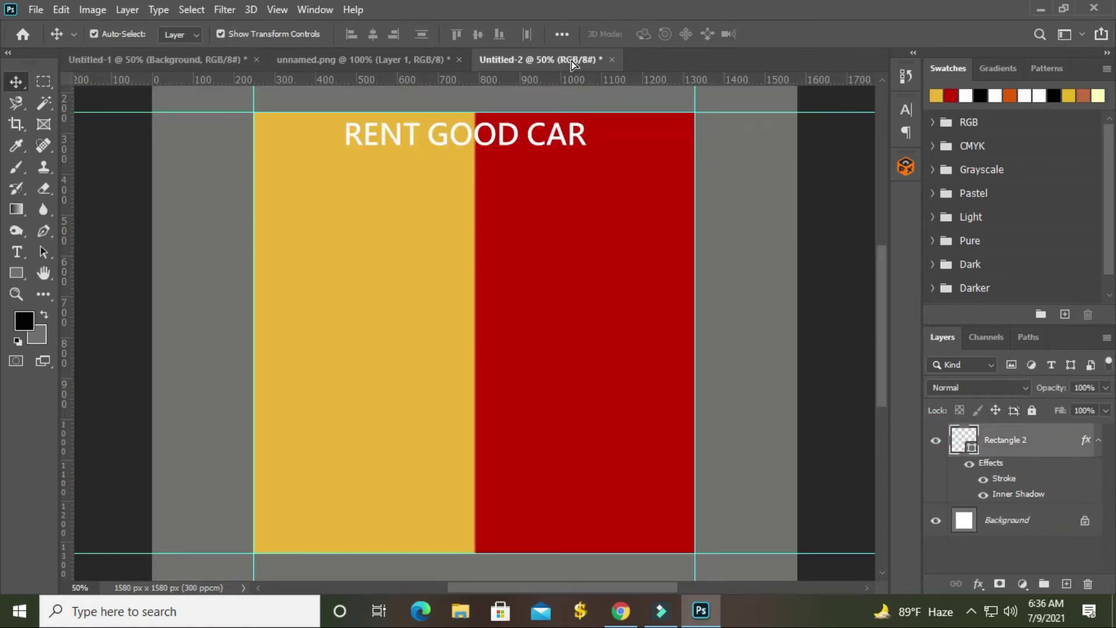
pyautogui.moveTo(579, 80); pyautogui.dragTo(546, 179)
pyautogui.moveTo(486, 245); pyautogui.dragTo(487, 234)
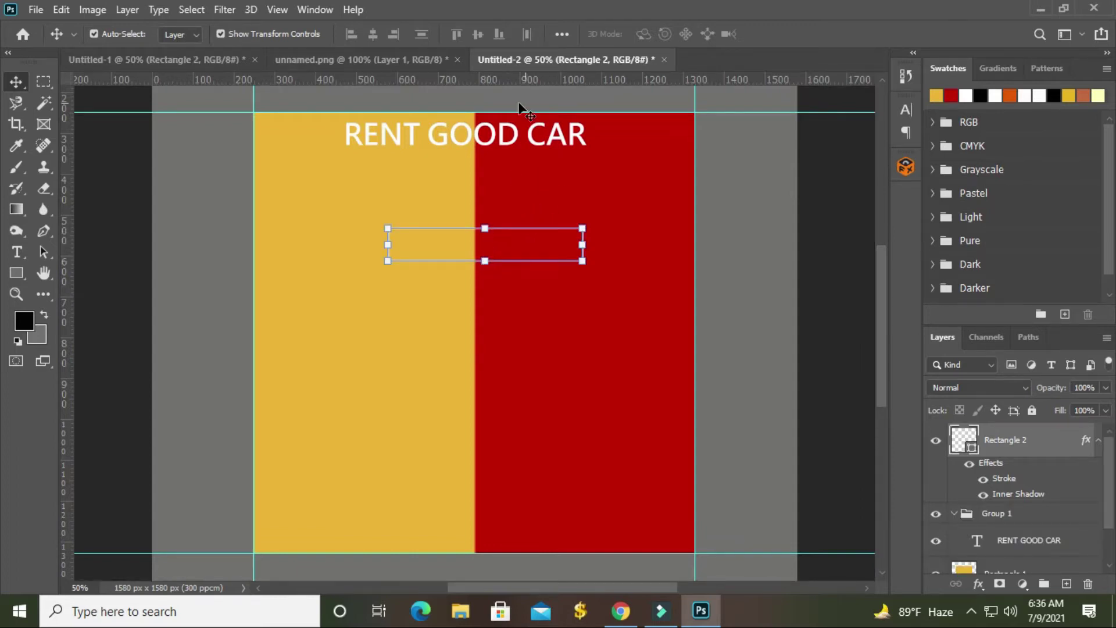
pyautogui.click(205, 60)
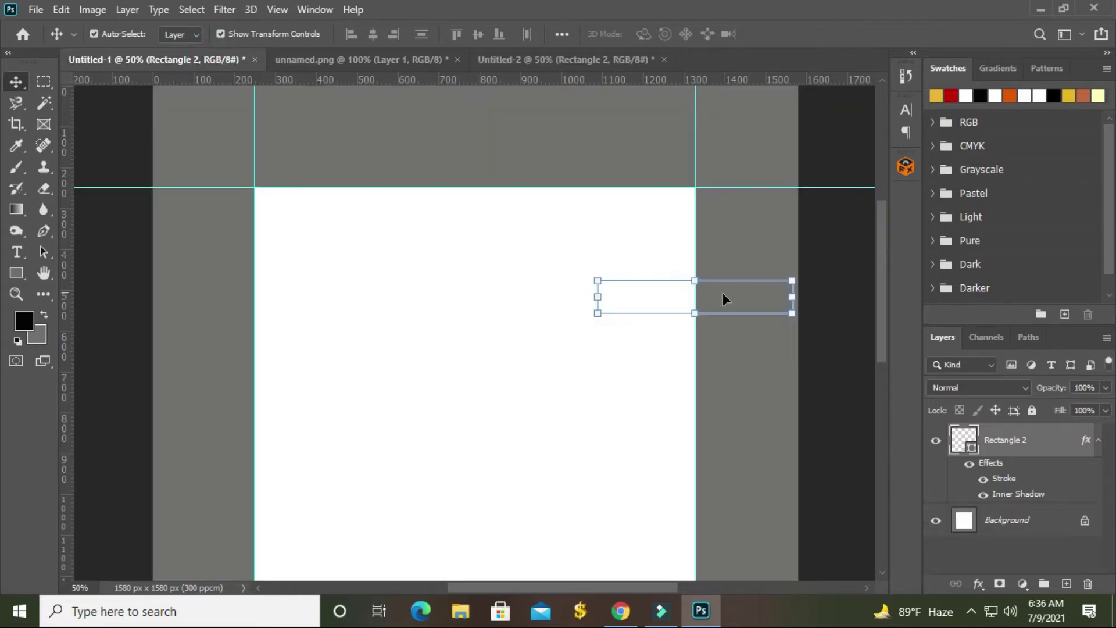
# - Restore the text group and place BOOK NOW centred inside the outlined box
pyautogui.hotkey('ctrl', 'v')
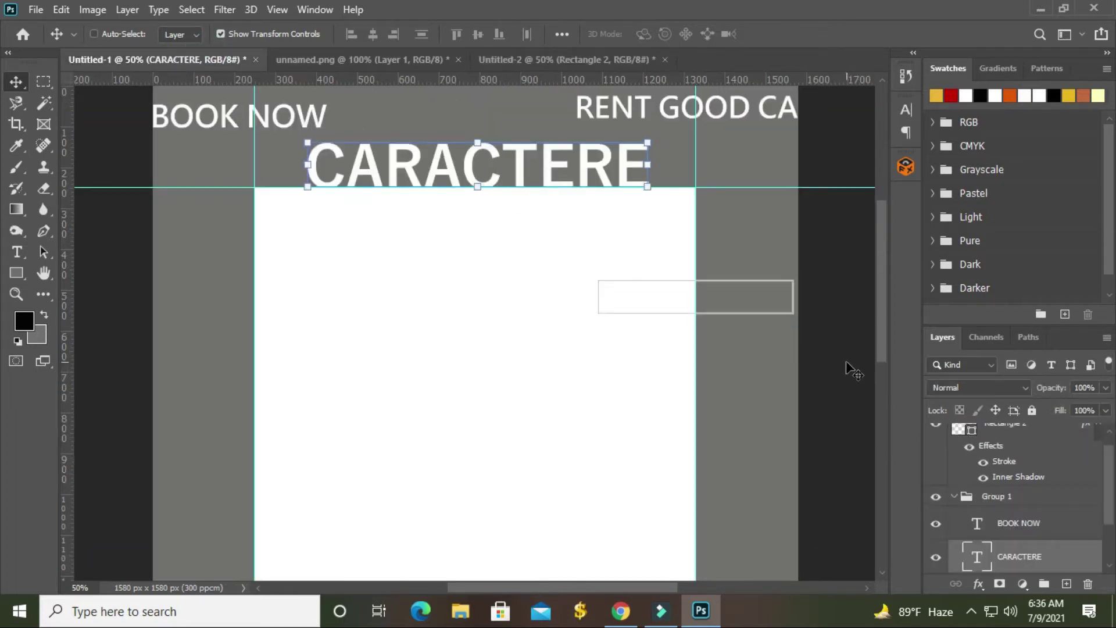
pyautogui.moveTo(216, 119)
pyautogui.mouseDown()
pyautogui.moveTo(513, 63)
pyautogui.moveTo(499, 149)
pyautogui.mouseUp()
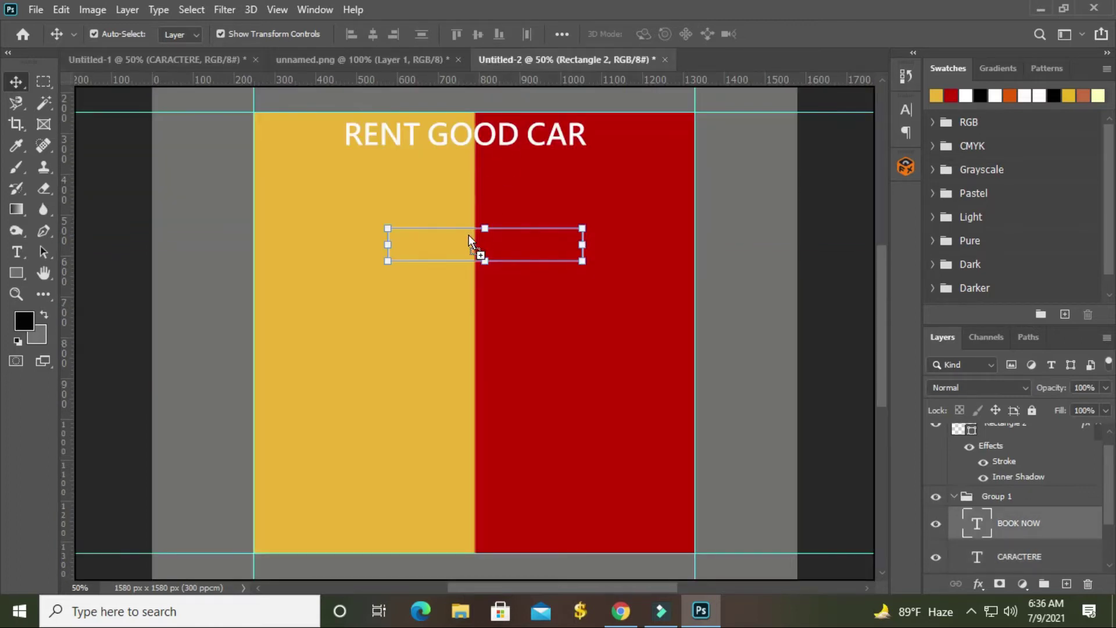
pyautogui.moveTo(468, 235); pyautogui.dragTo(458, 243)
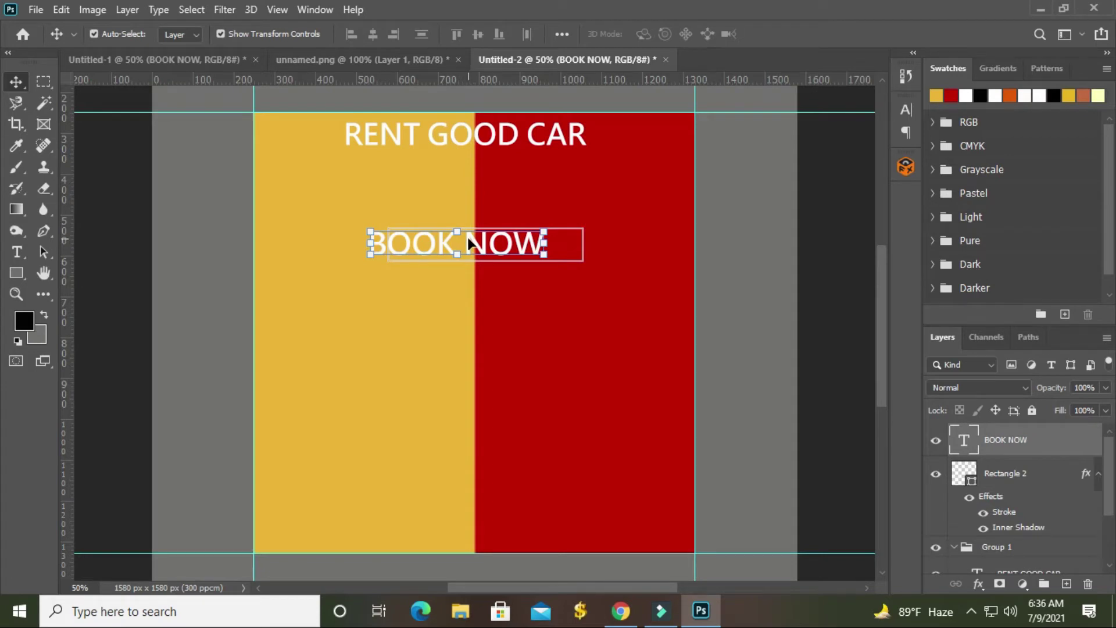
pyautogui.moveTo(470, 243); pyautogui.dragTo(497, 247)
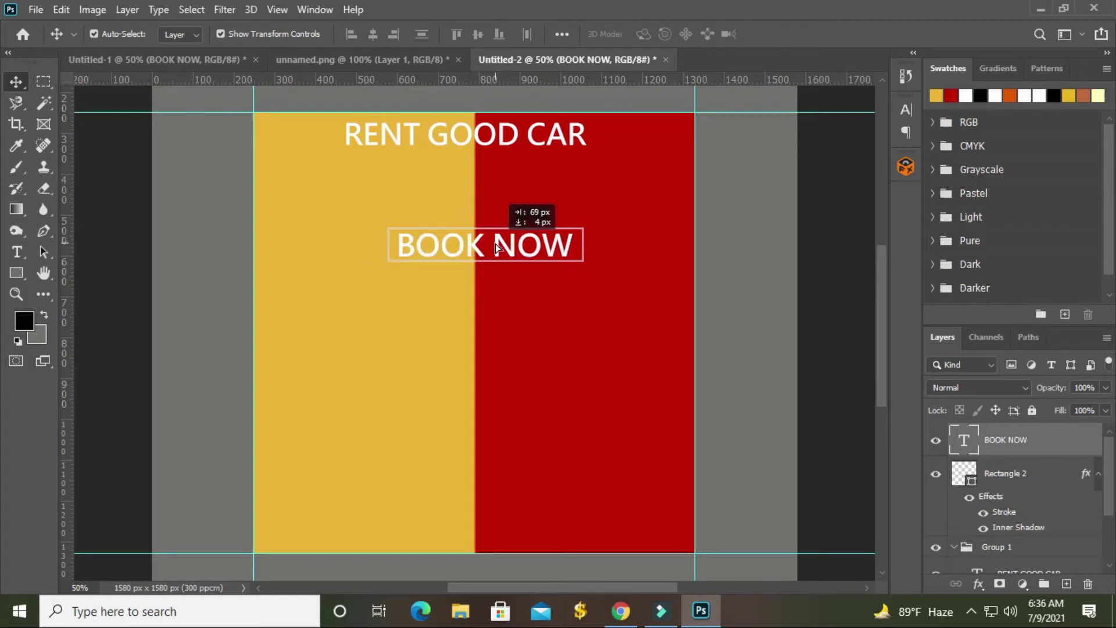
# - Copy the CARACTERE heading onto the poster just below RENT GOOD CAR
pyautogui.click(208, 58)
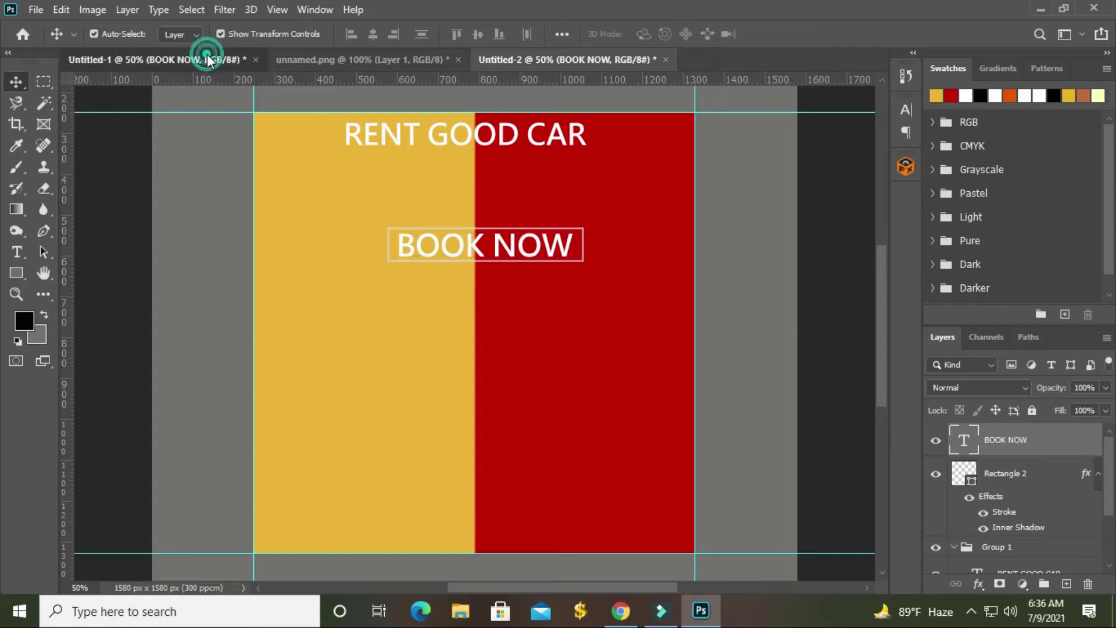
pyautogui.moveTo(444, 157)
pyautogui.mouseDown()
pyautogui.moveTo(440, 76)
pyautogui.moveTo(534, 148)
pyautogui.mouseUp()
pyautogui.moveTo(474, 189)
pyautogui.mouseDown()
pyautogui.moveTo(441, 186)
pyautogui.moveTo(468, 175)
pyautogui.mouseUp()
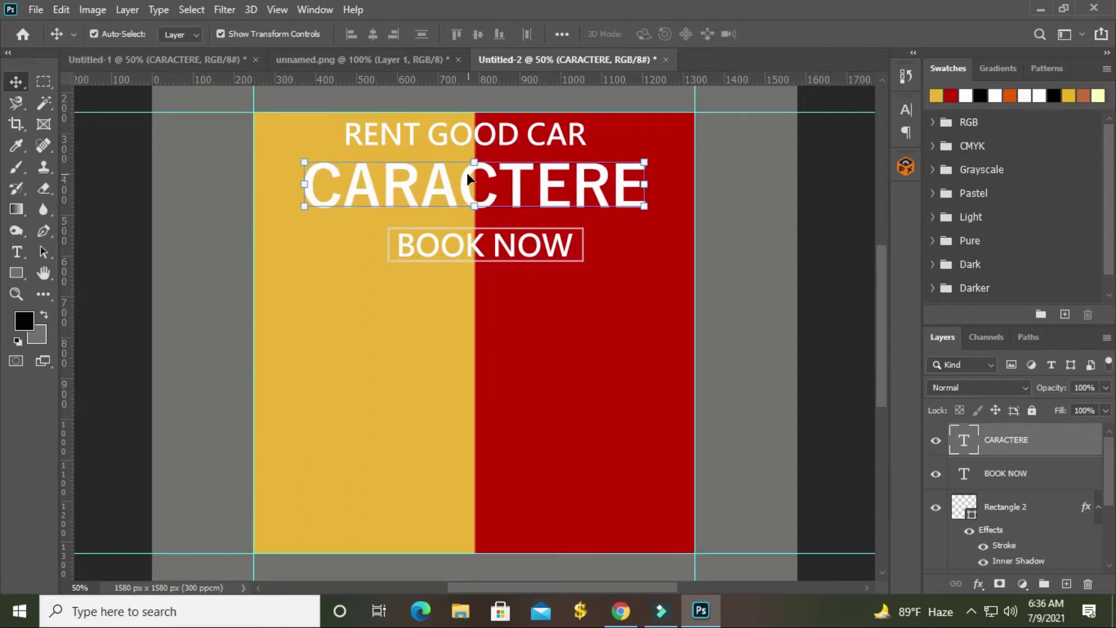
pyautogui.click(468, 244)
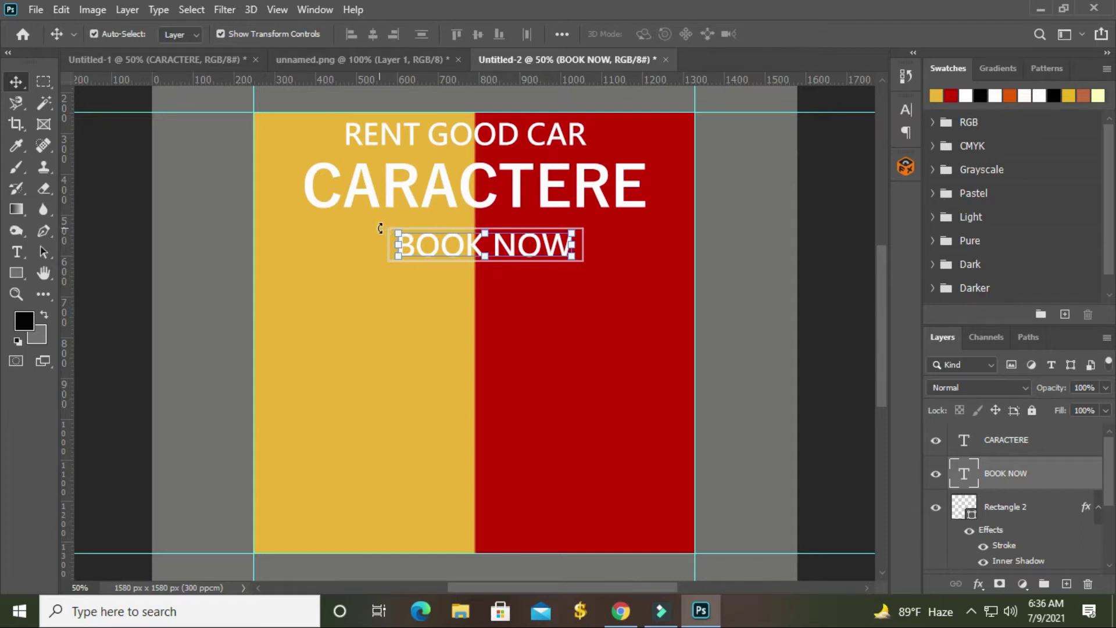
pyautogui.click(383, 140)
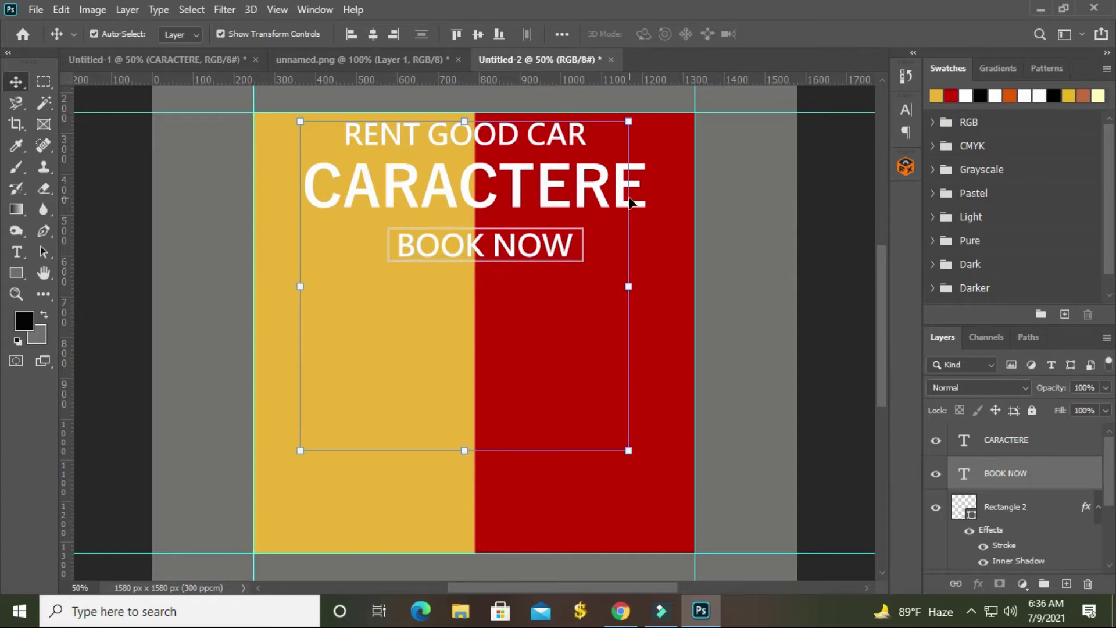
# - Group the CARACTERE, BOOK NOW box and RENT GOOD CAR layers together
pyautogui.scroll(-2, 523, 406)
pyautogui.click(1048, 453)
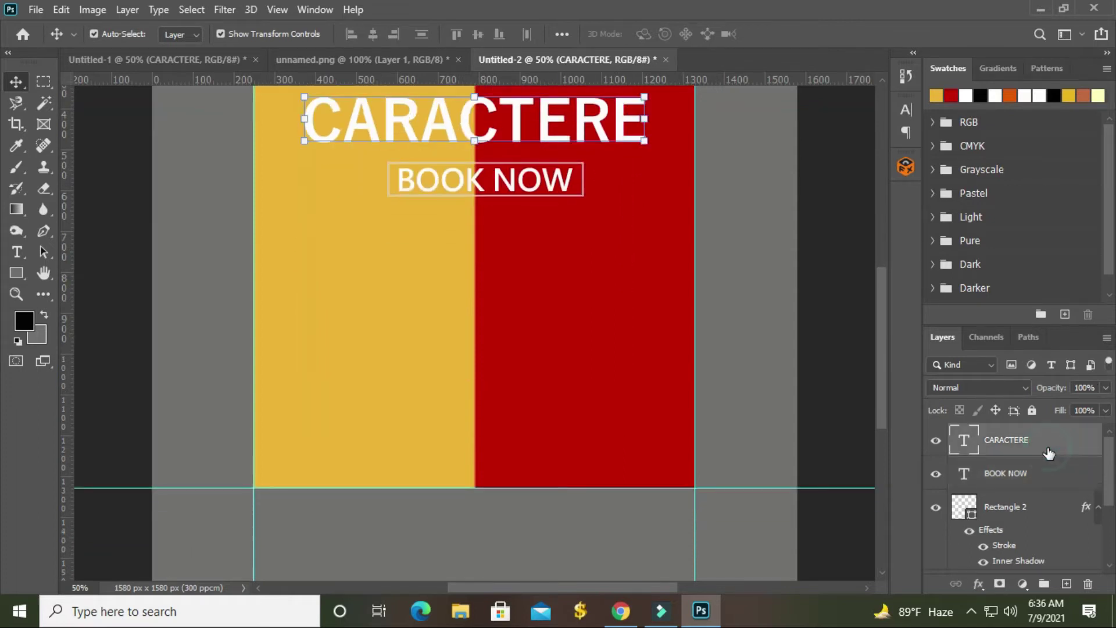
pyautogui.keyDown('shift'); pyautogui.click(1024, 519); pyautogui.keyUp('shift')
pyautogui.scroll(-3, 1024, 519)
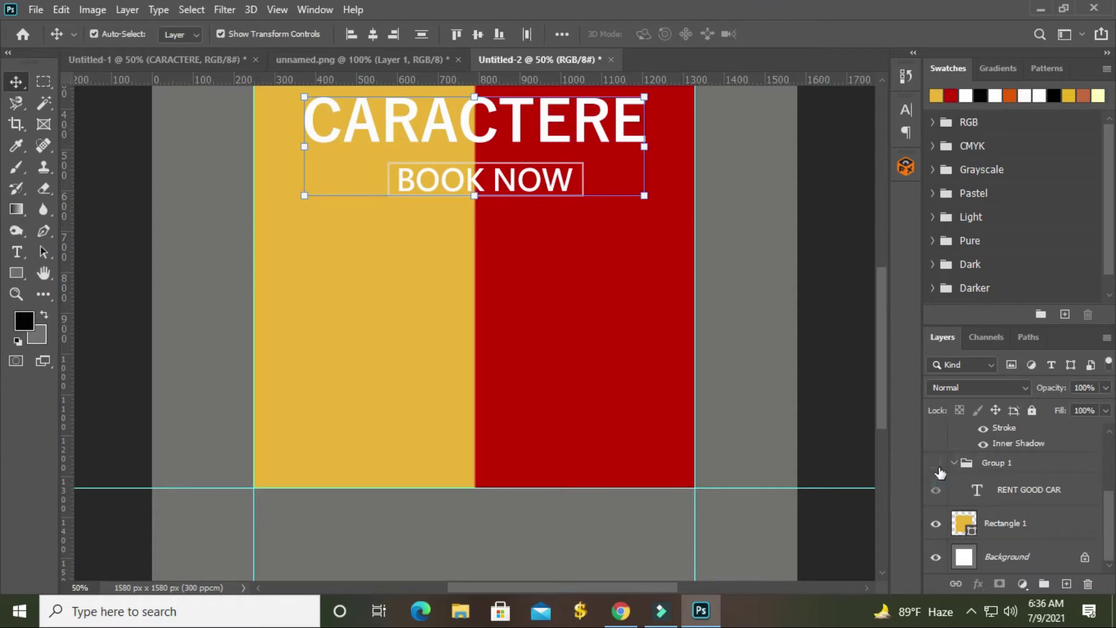
pyautogui.click(996, 492)
pyautogui.press('ctrl')
pyautogui.hotkey('ctrl', 'g')
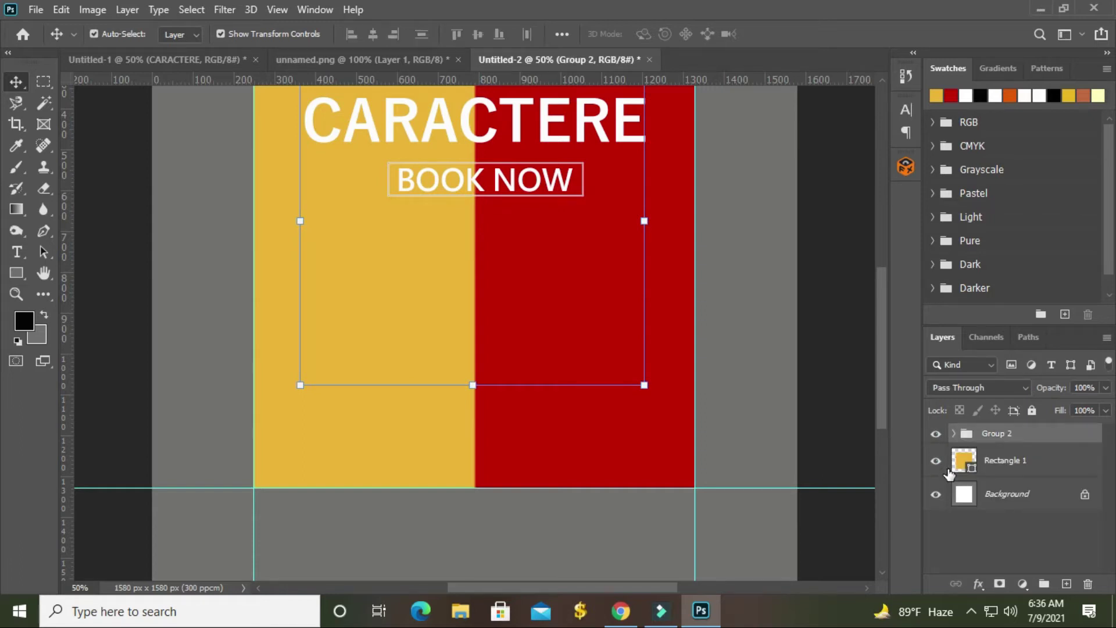
pyautogui.scroll(3, 571, 303)
pyautogui.scroll(2, 572, 302)
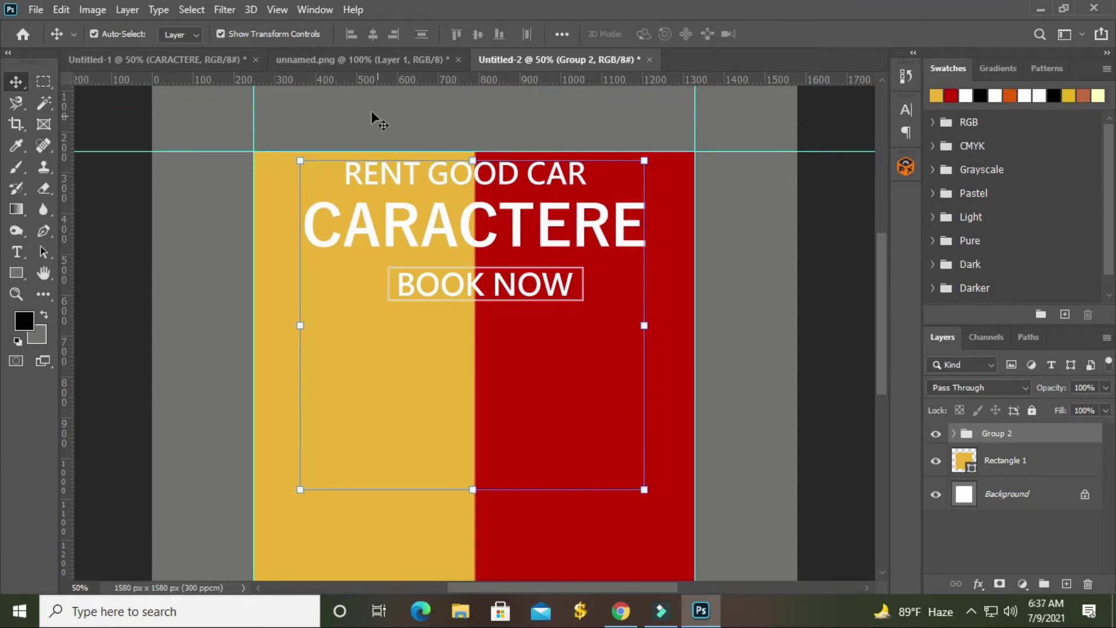
# - Ungroup Group 1, freeing the RENT GOOD CAR layer
pyautogui.click(433, 173)
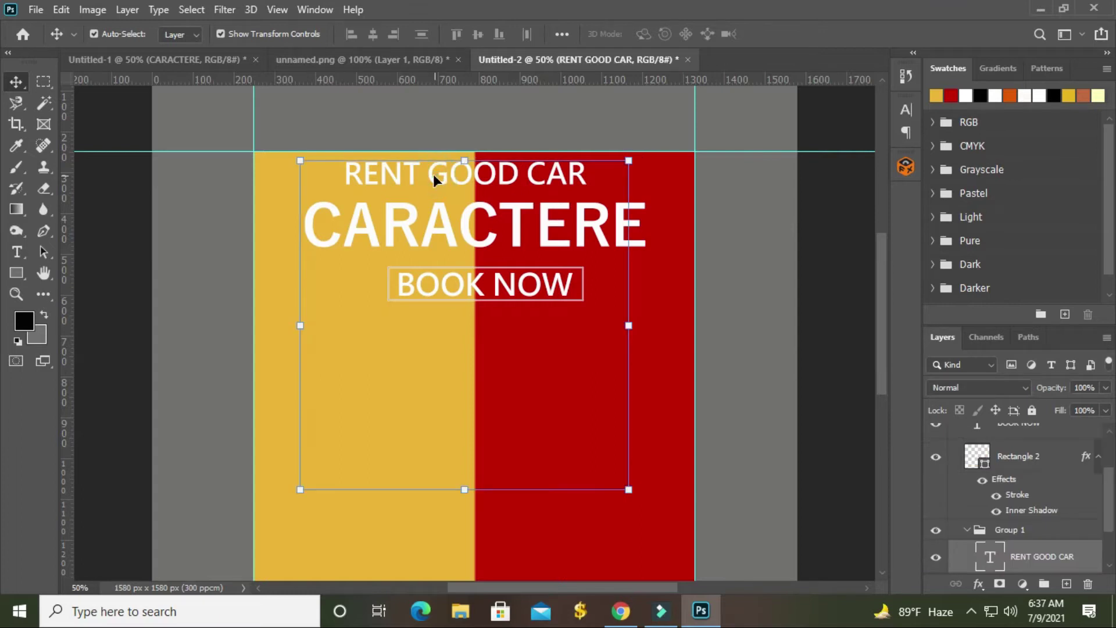
pyautogui.rightClick(430, 177)
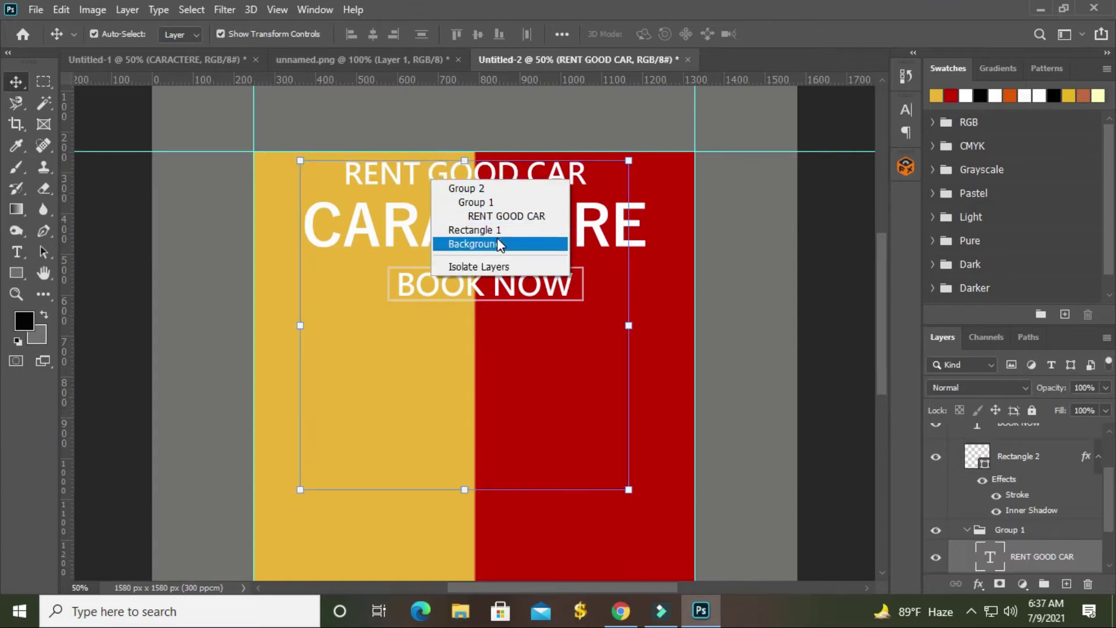
pyautogui.click(773, 319)
pyautogui.click(1037, 529)
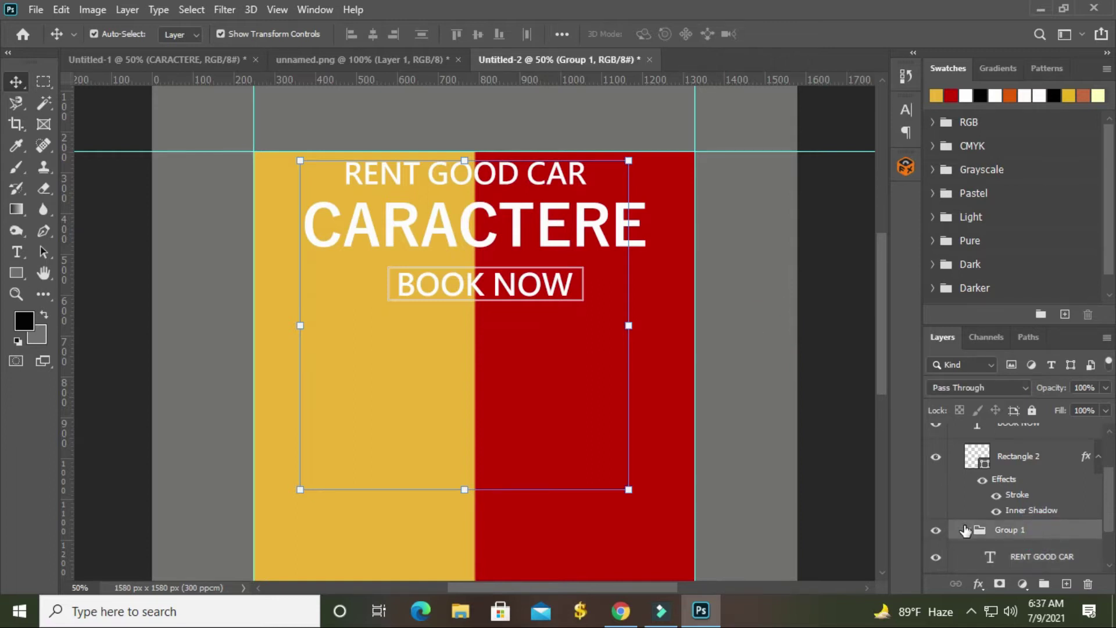
pyautogui.click(967, 530)
pyautogui.rightClick(1024, 530)
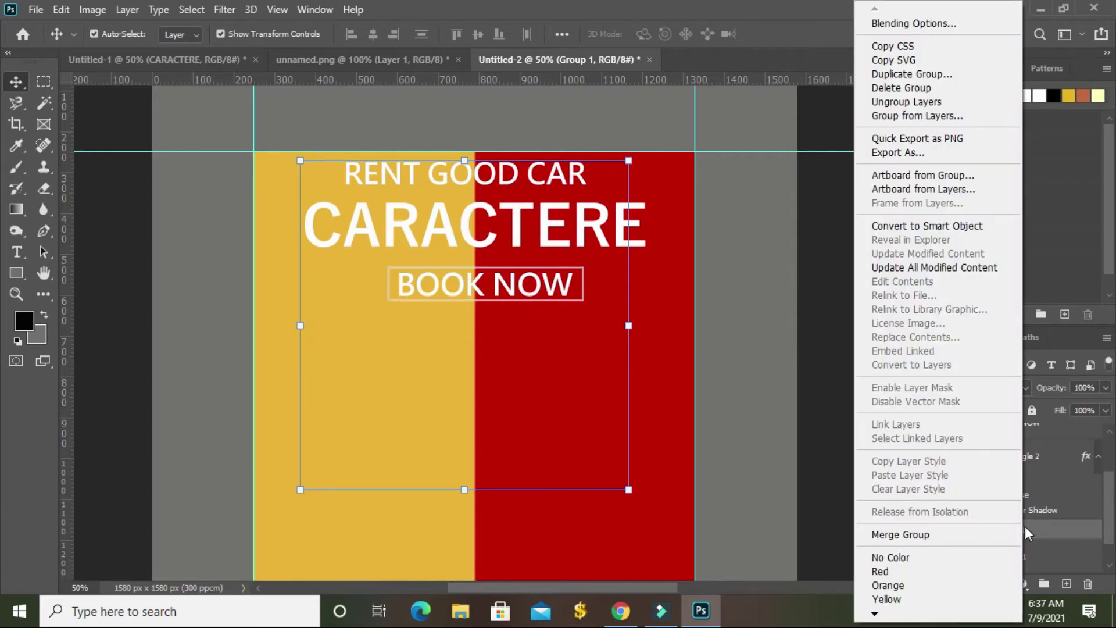
pyautogui.click(1026, 530)
pyautogui.click(967, 529)
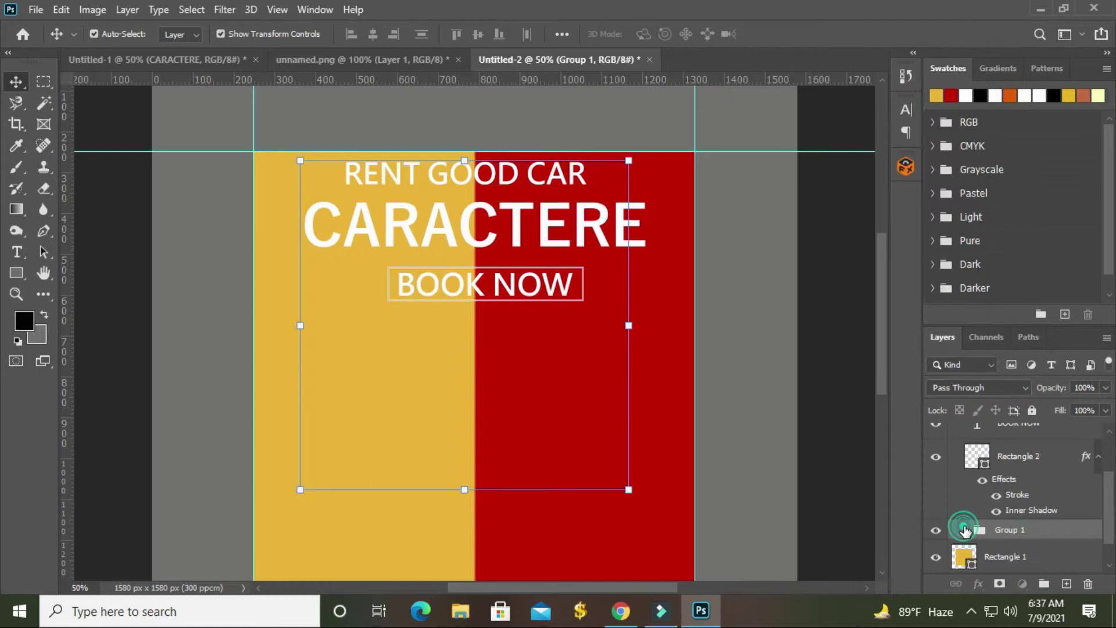
pyautogui.rightClick(1039, 532)
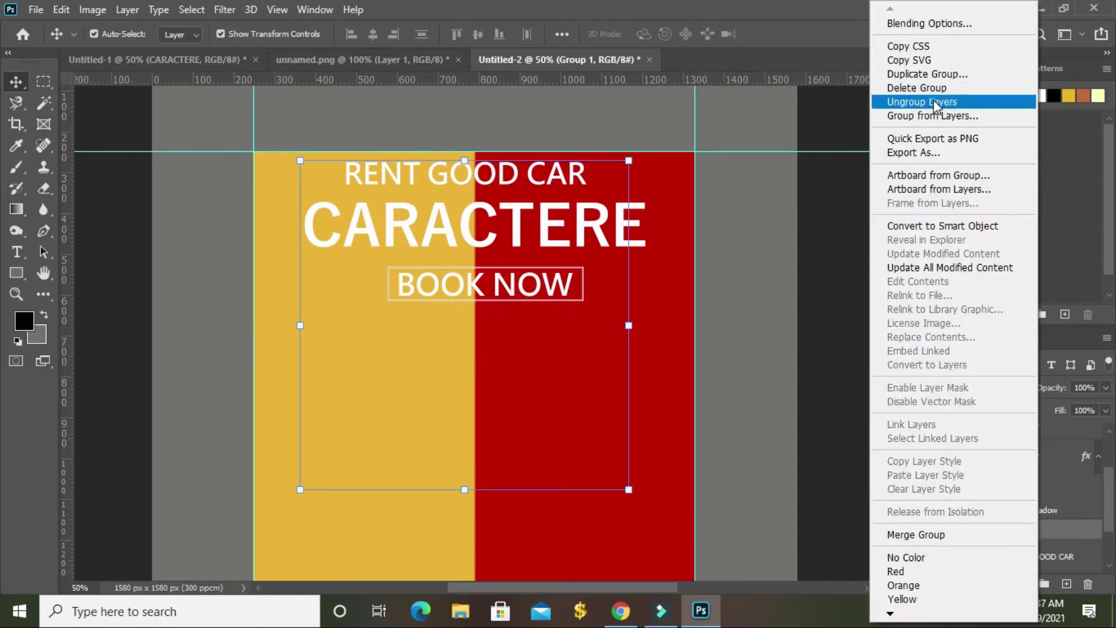
pyautogui.click(921, 102)
# - Ungroup Group 2 into separate layers
pyautogui.scroll(1, 1029, 485)
pyautogui.scroll(1, 1029, 485)
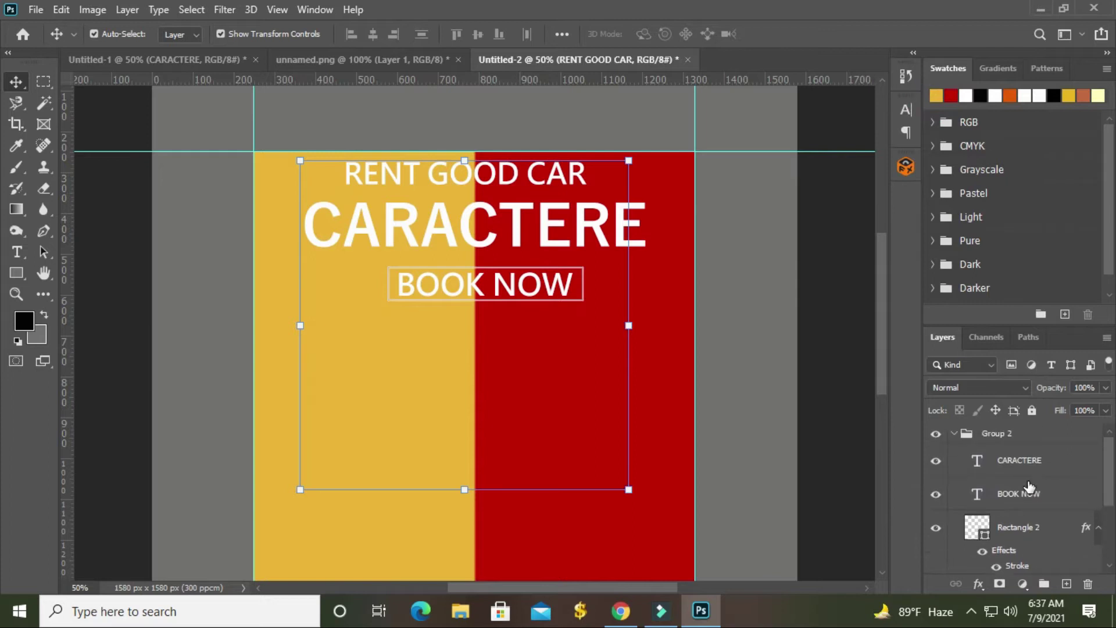
pyautogui.click(1009, 434)
pyautogui.rightClick(1010, 434)
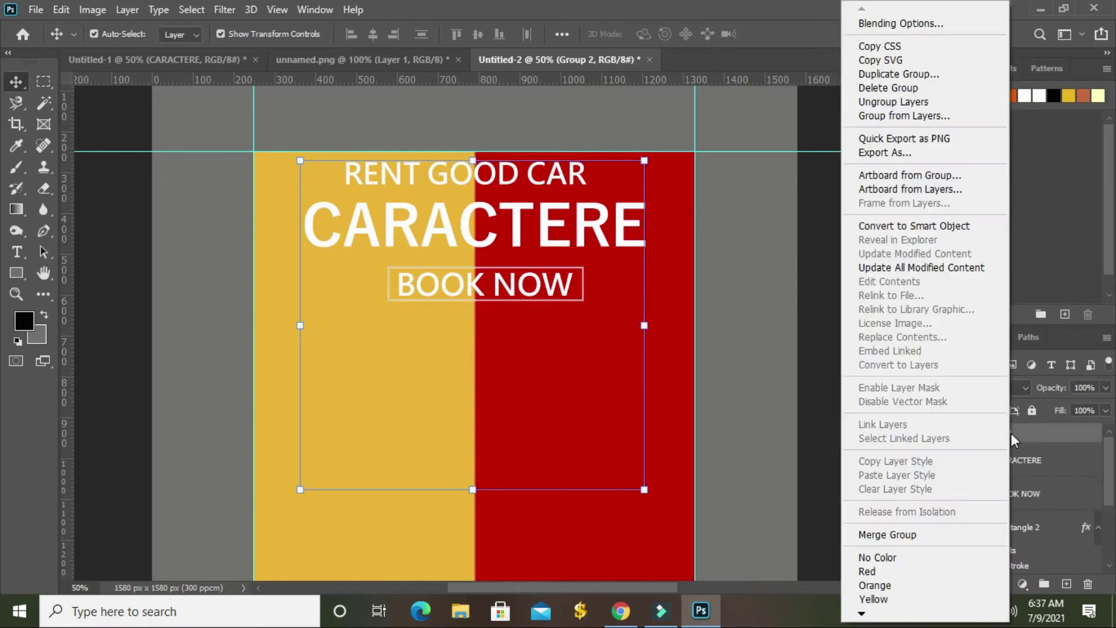
pyautogui.click(897, 101)
pyautogui.click(781, 253)
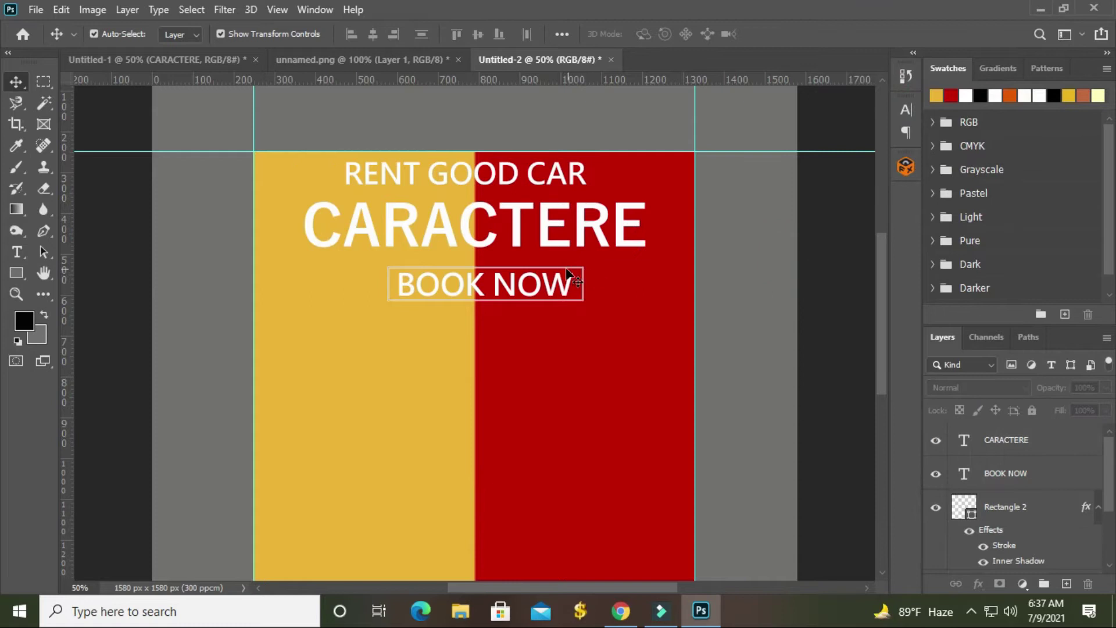
# - Select the outlined box layer together with BOOK NOW
pyautogui.click(552, 282)
pyautogui.hotkey('ctrl', '-')
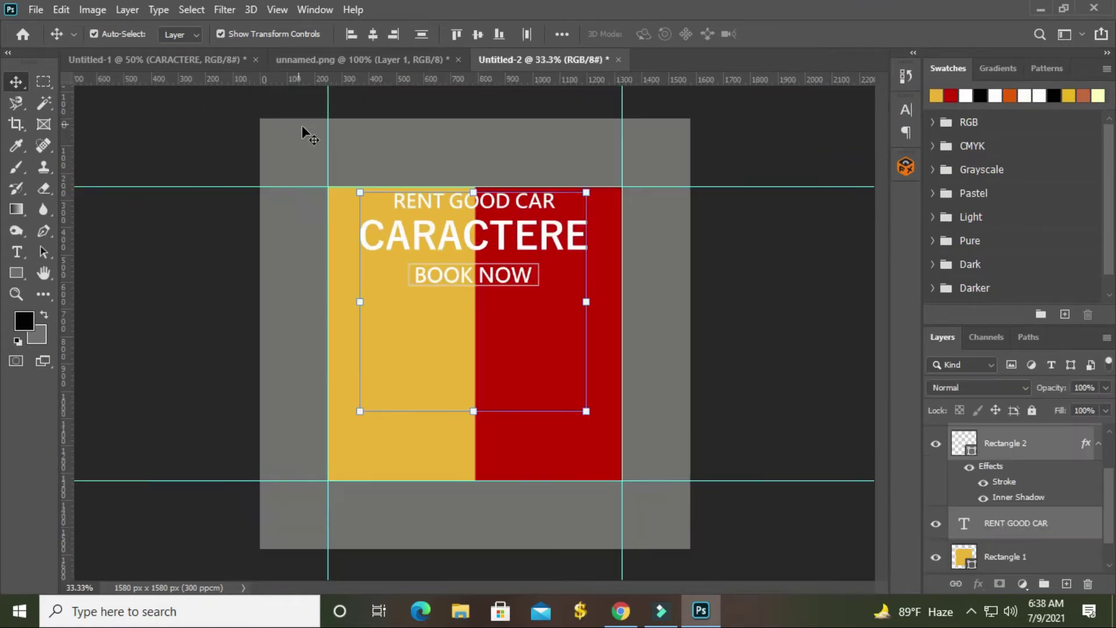
pyautogui.click(236, 148)
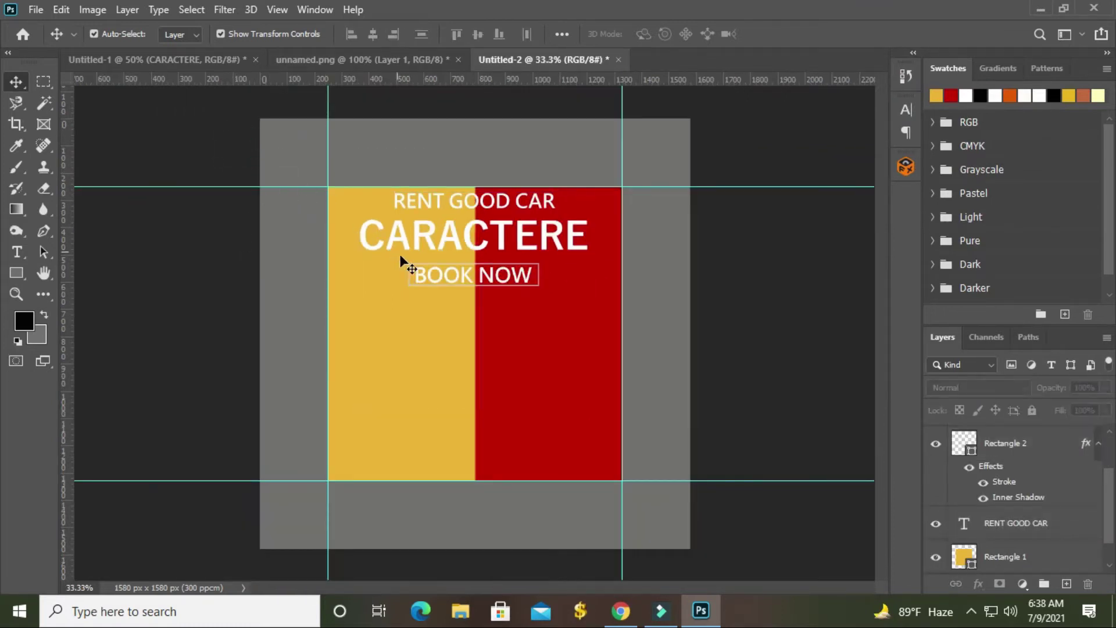
pyautogui.click(1011, 446)
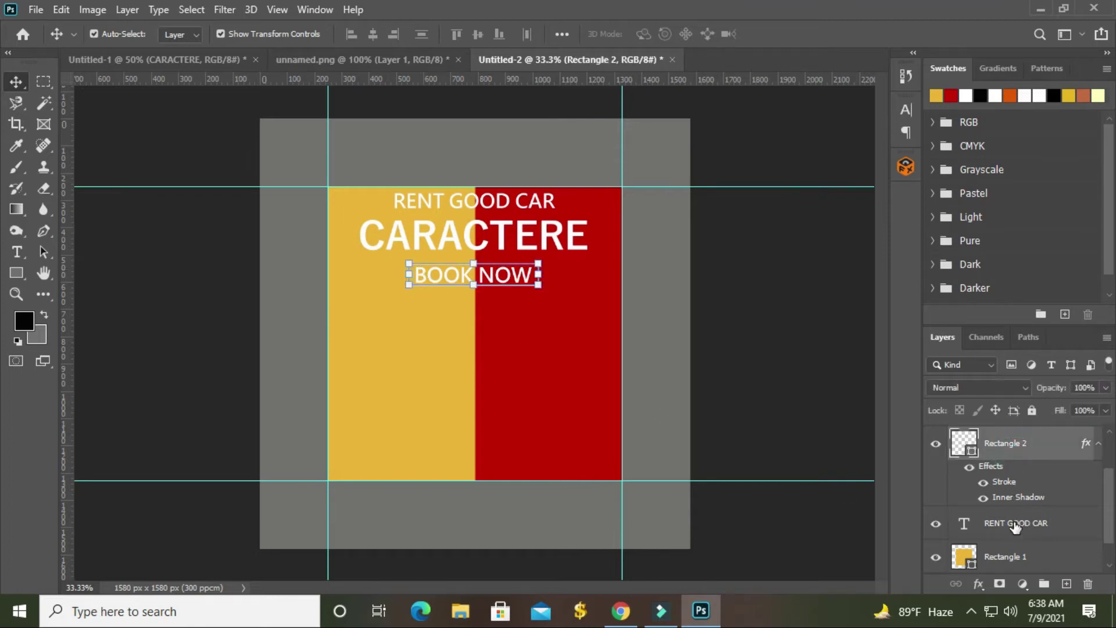
pyautogui.scroll(2, 1015, 527)
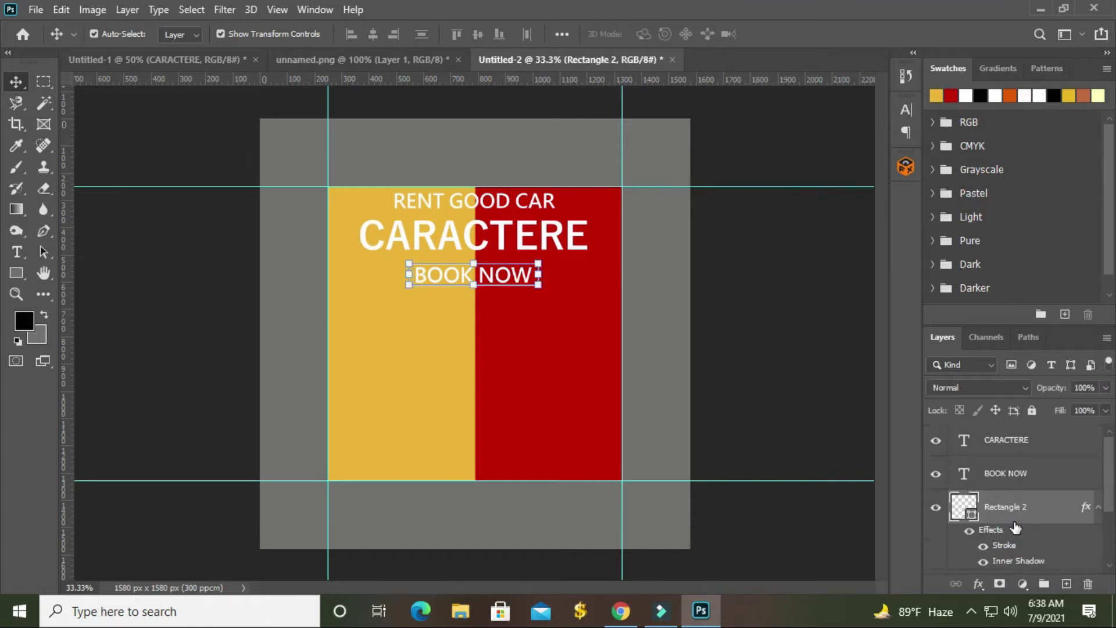
pyautogui.keyDown('ctrl'); pyautogui.click(1007, 473); pyautogui.keyUp('ctrl')
# - Group BOOK NOW with its box; place the car photo enlarged ~168% under it
pyautogui.hotkey('ctrl', 'g')
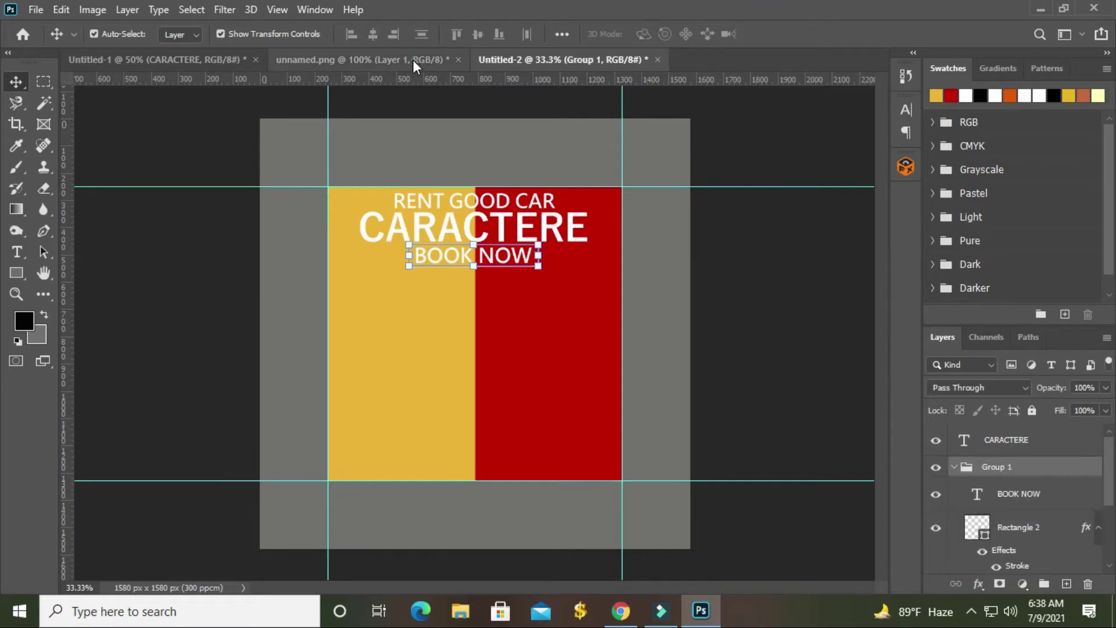
pyautogui.click(412, 60)
pyautogui.moveTo(435, 326); pyautogui.dragTo(496, 254)
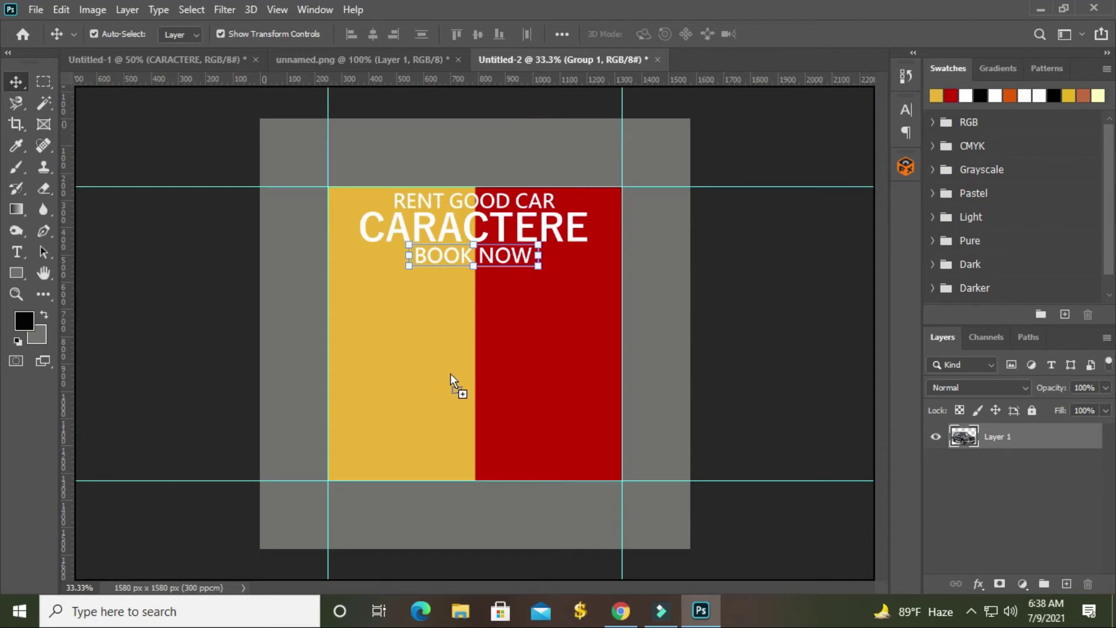
pyautogui.moveTo(451, 374); pyautogui.dragTo(457, 378)
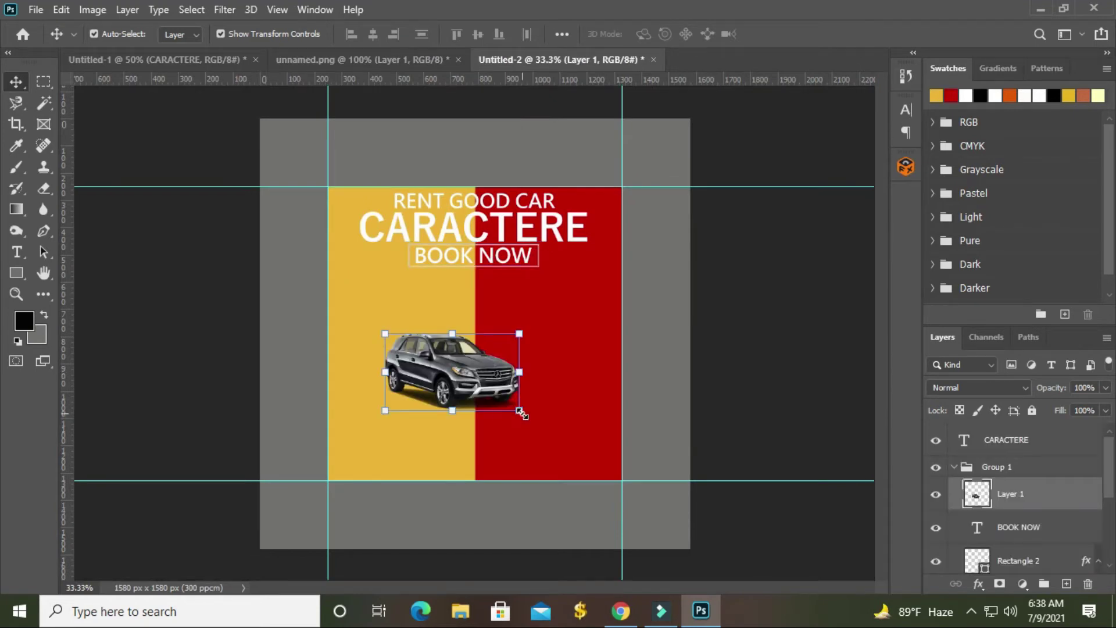
pyautogui.moveTo(520, 412); pyautogui.dragTo(565, 440)
pyautogui.moveTo(463, 381); pyautogui.dragTo(497, 356)
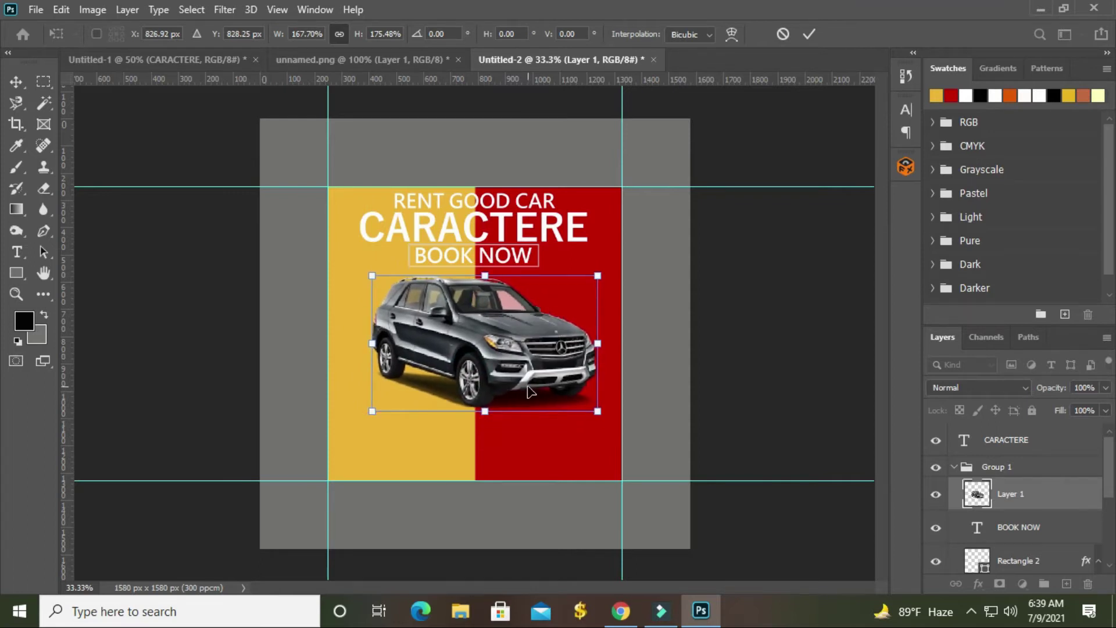
pyautogui.press('Return')
# - Add the phone number as small white text at the poster's lower left
pyautogui.press('t')
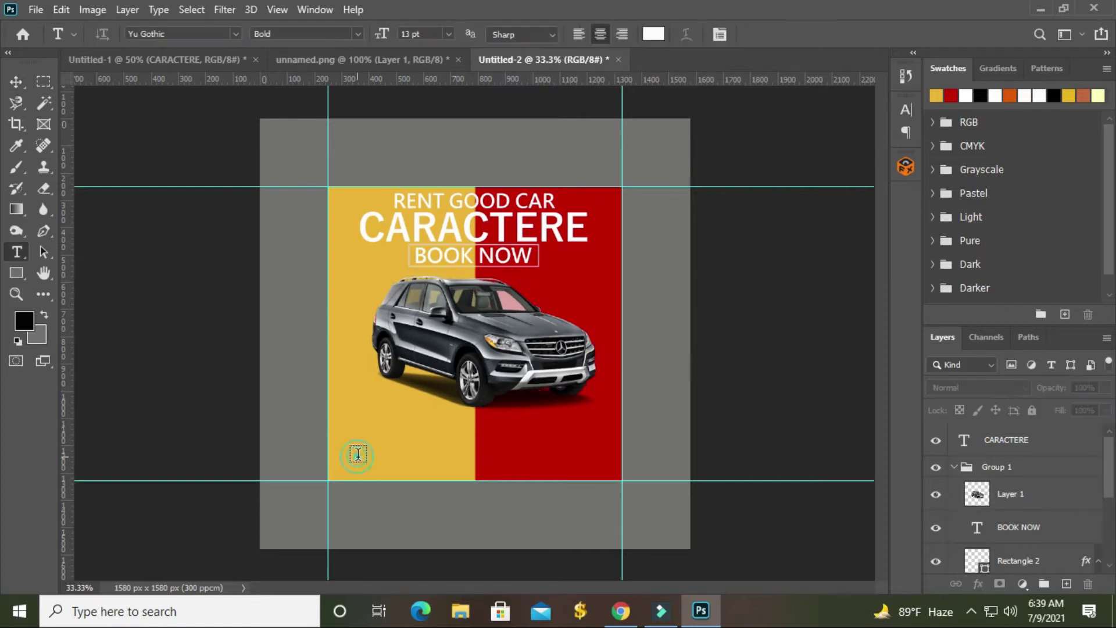
pyautogui.click(357, 458)
pyautogui.press('BackSpace')
pyautogui.write('+123456789')
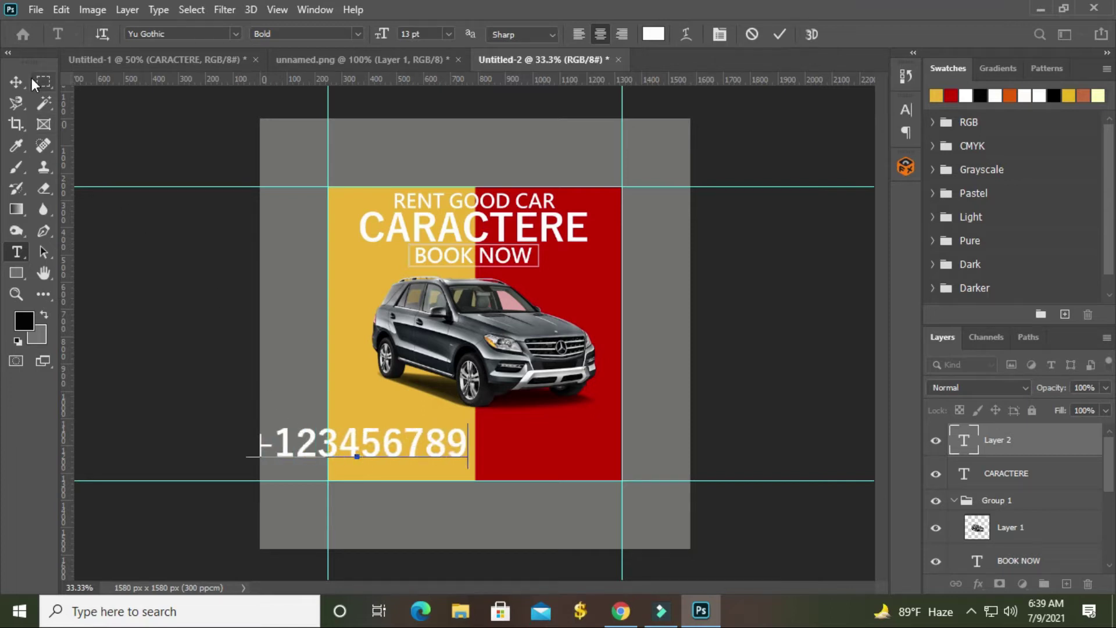
pyautogui.click(16, 82)
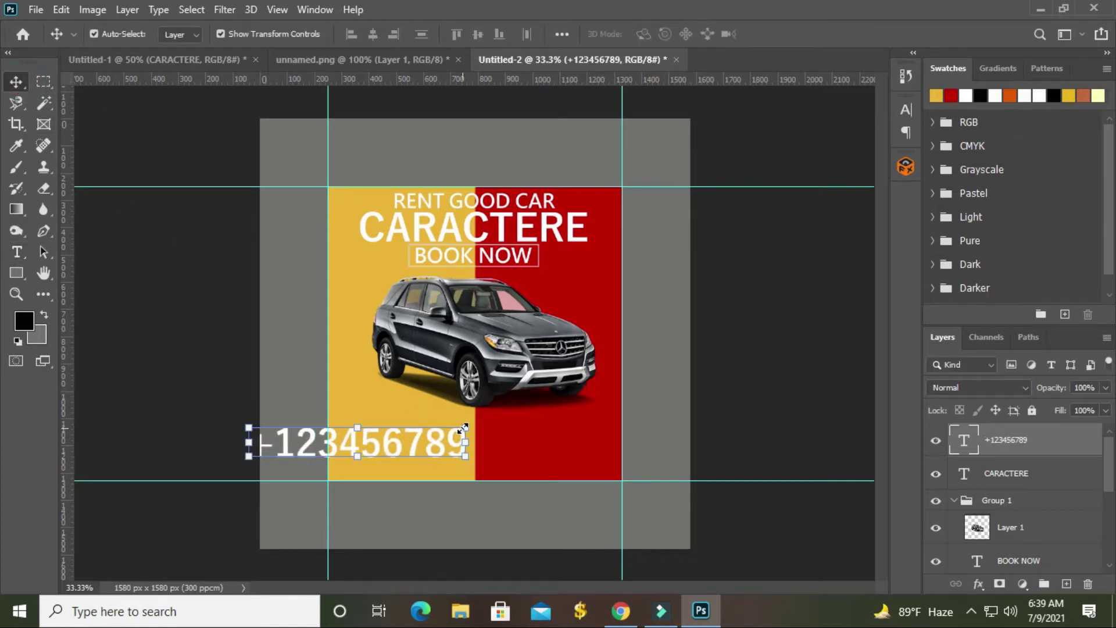
pyautogui.moveTo(463, 428); pyautogui.dragTo(423, 438)
pyautogui.write('WWW.')
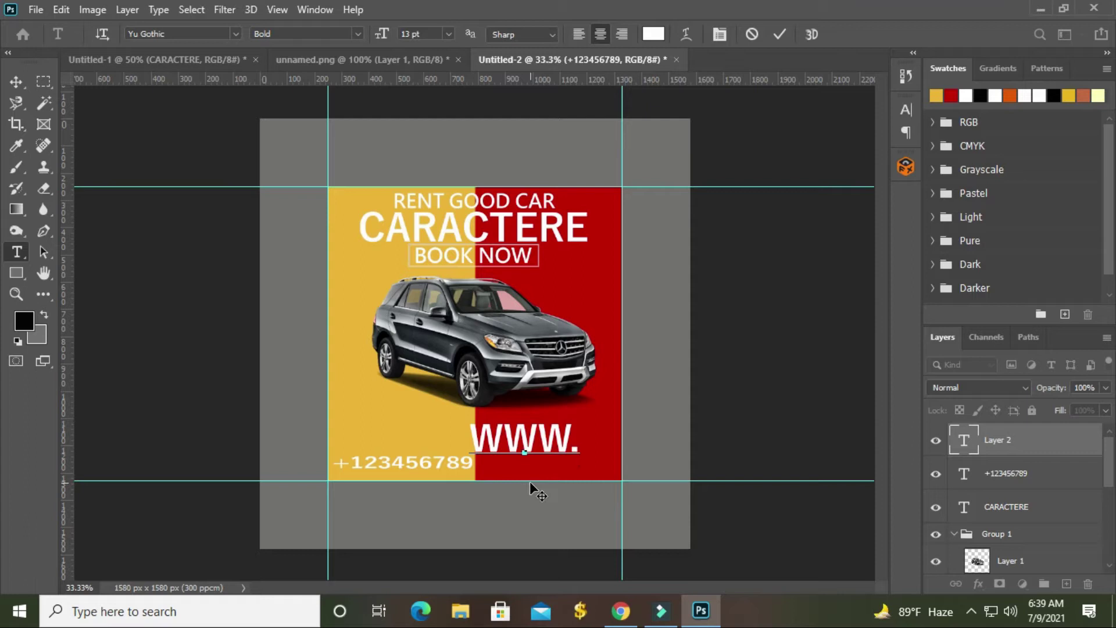
pyautogui.write('YOURSIT')
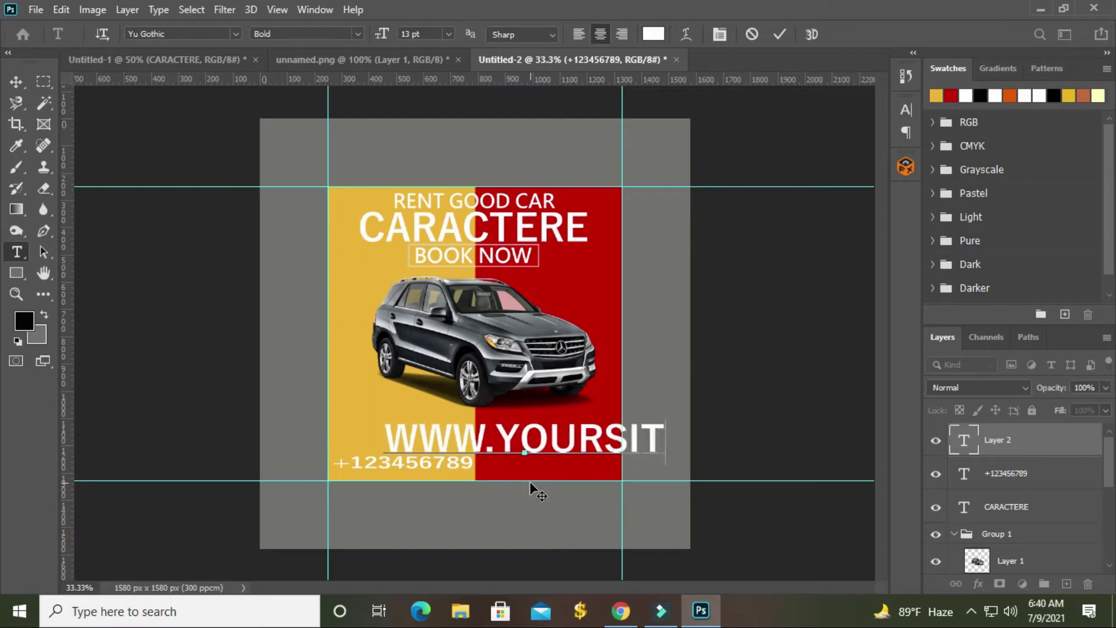
pyautogui.write('E.')
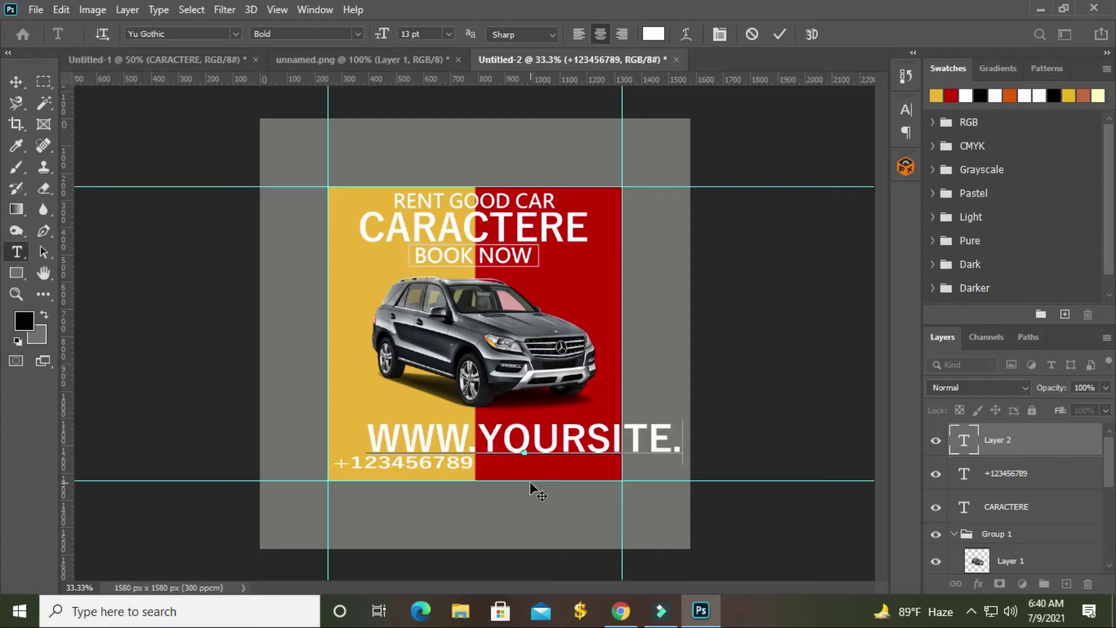
pyautogui.write('CO')
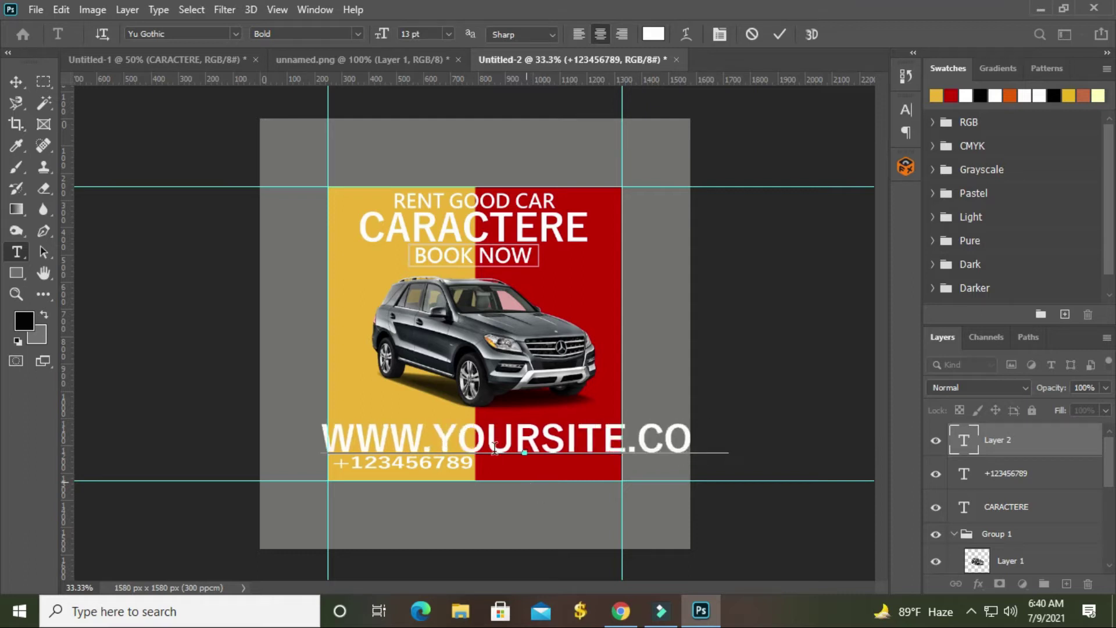
pyautogui.click(16, 83)
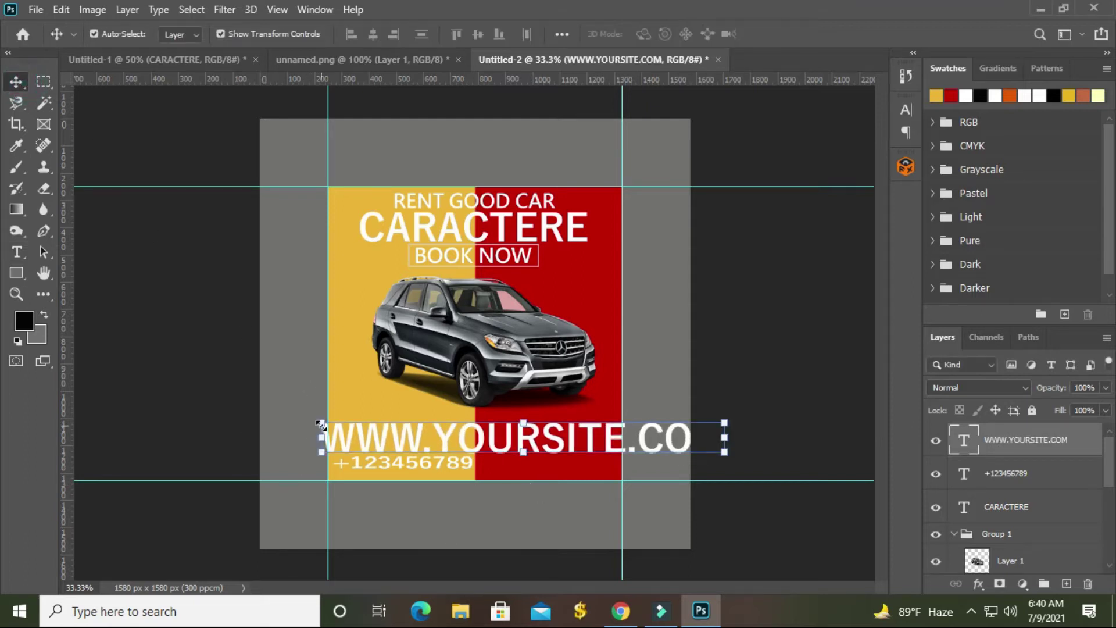
pyautogui.moveTo(320, 424)
pyautogui.mouseDown()
pyautogui.moveTo(340, 440)
pyautogui.moveTo(423, 440)
pyautogui.mouseUp()
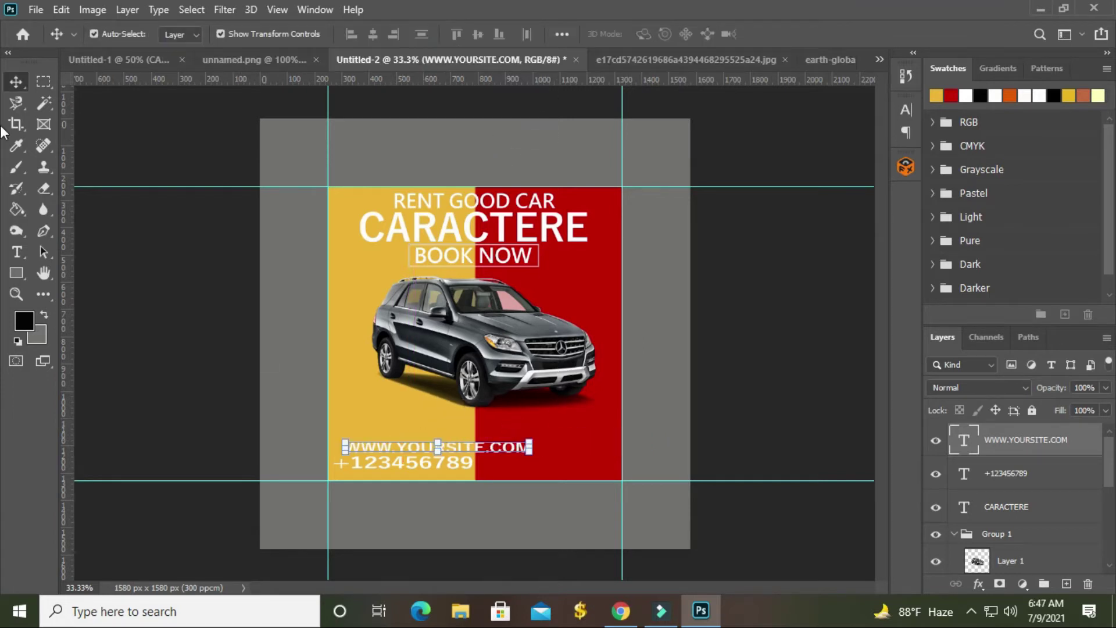
# - Copy the phone icon into the poster and shrink it beside the +123456789 number
pyautogui.click(299, 381)
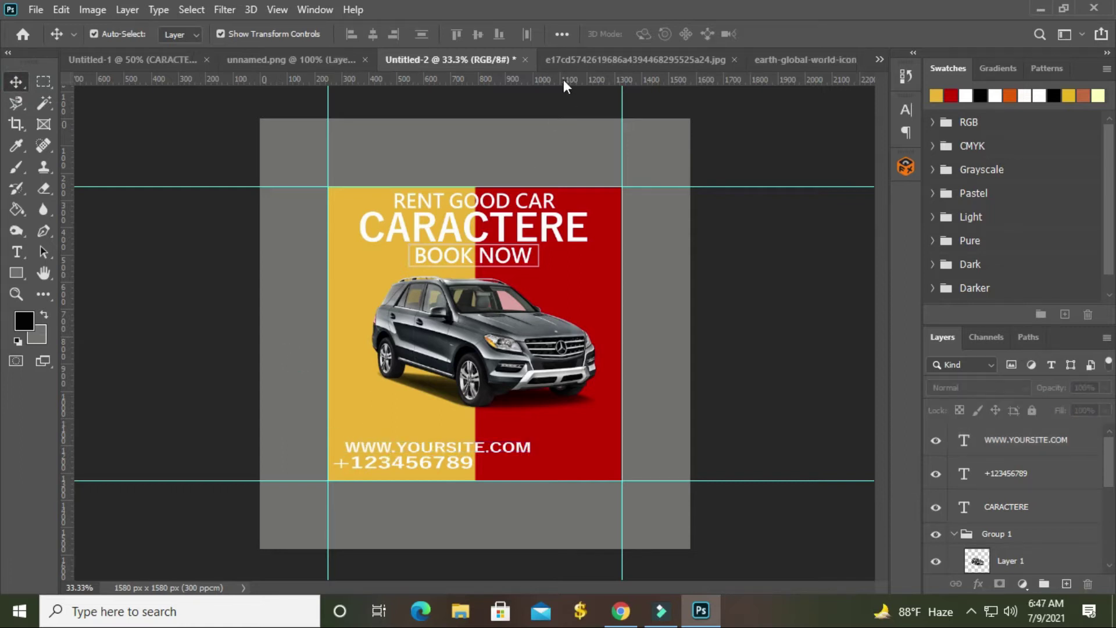
pyautogui.click(573, 58)
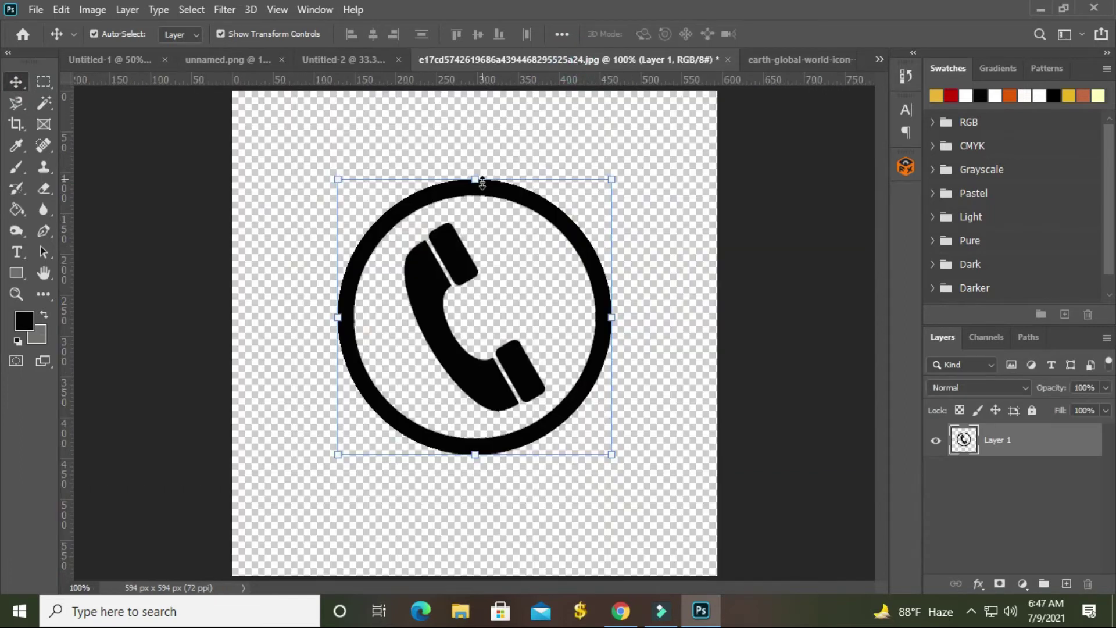
pyautogui.moveTo(473, 191)
pyautogui.mouseDown()
pyautogui.moveTo(362, 60)
pyautogui.moveTo(403, 282)
pyautogui.mouseUp()
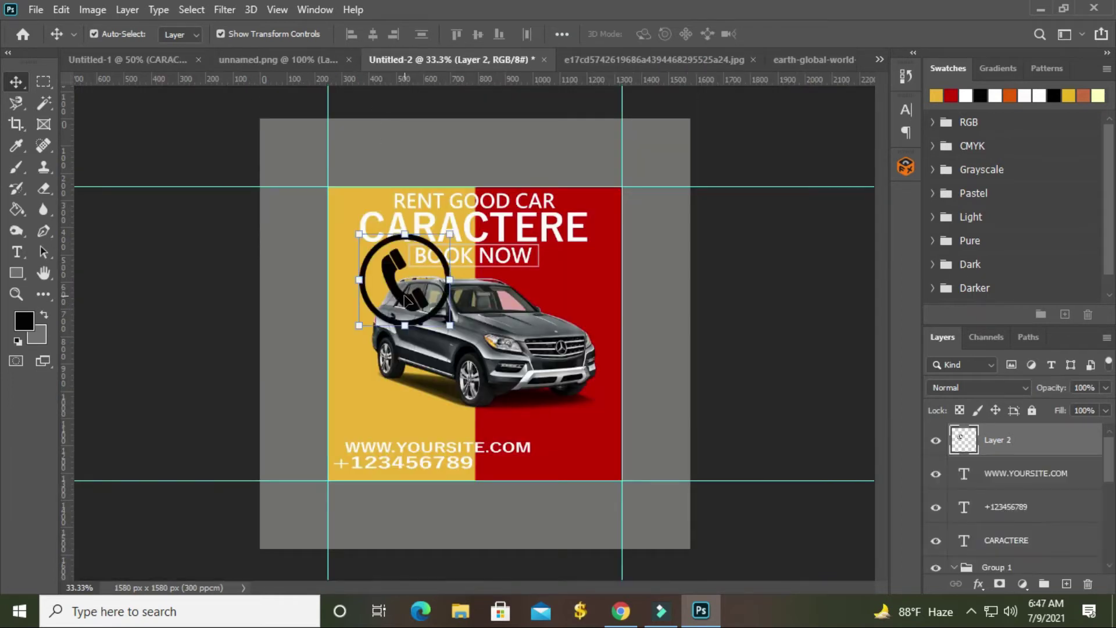
pyautogui.hotkey('ctrl', 't')
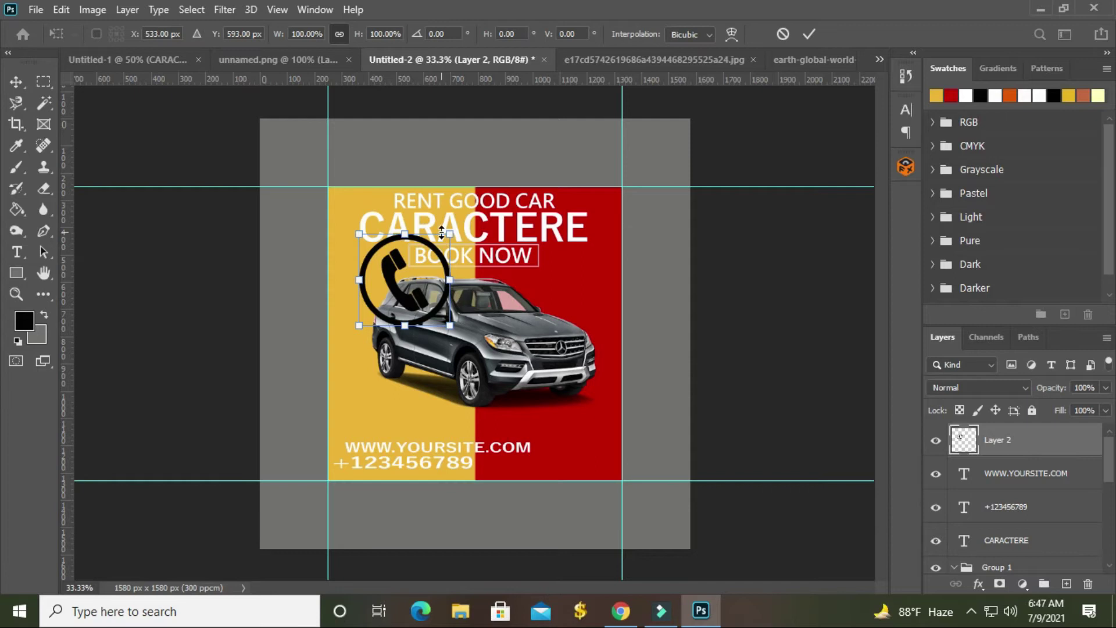
pyautogui.moveTo(449, 234); pyautogui.dragTo(417, 261)
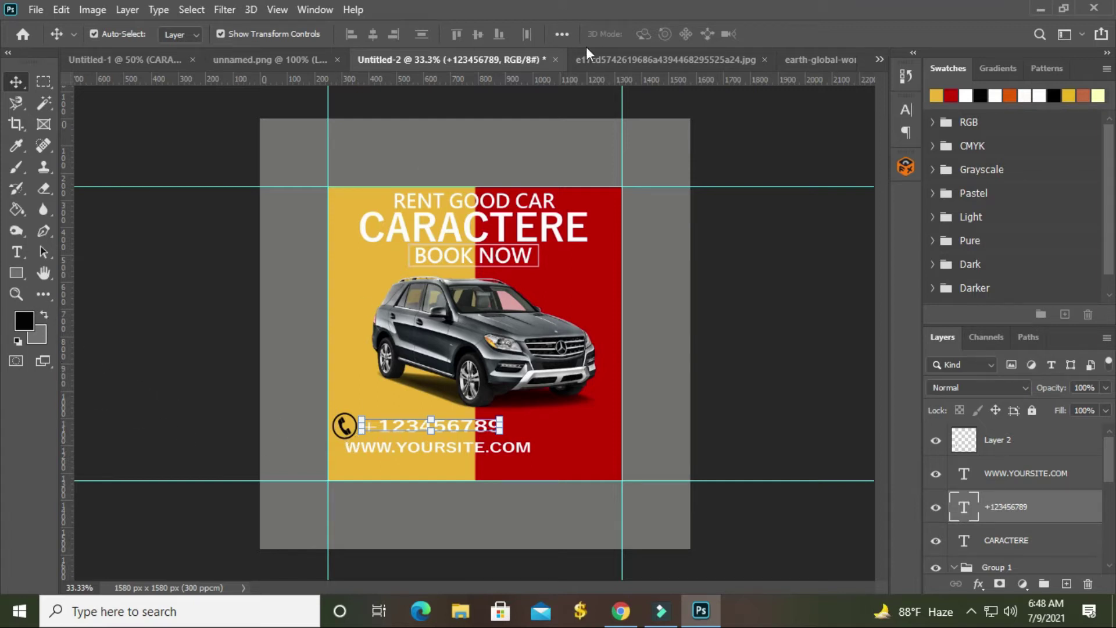
pyautogui.click(813, 60)
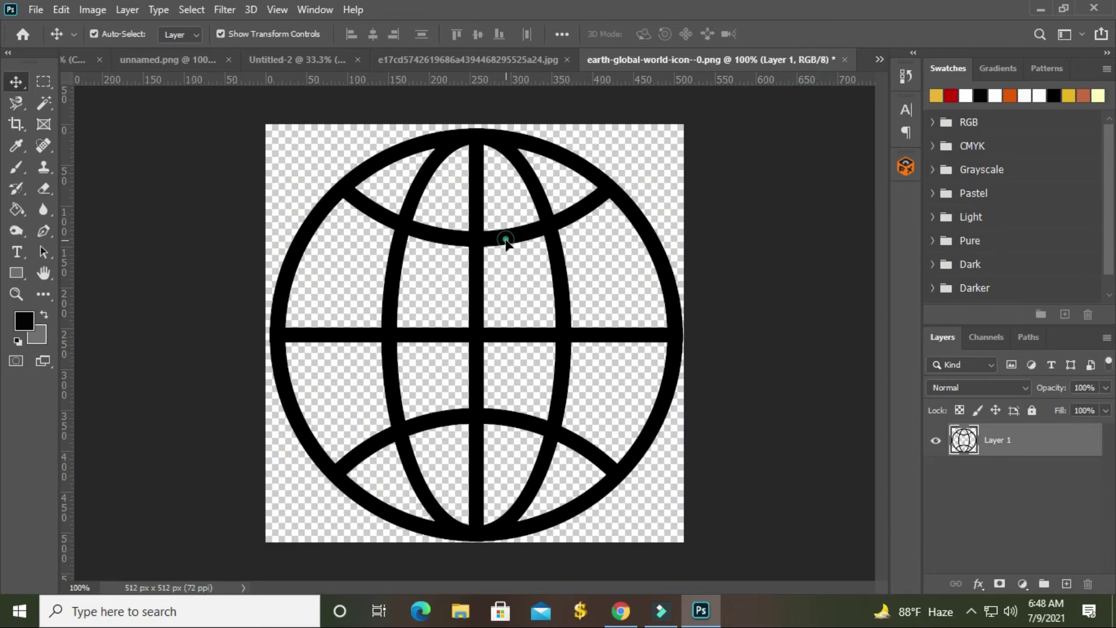
# - Bring the globe icon into the poster, shrink it and place it at the bottom edge
pyautogui.moveTo(506, 241); pyautogui.dragTo(409, 307)
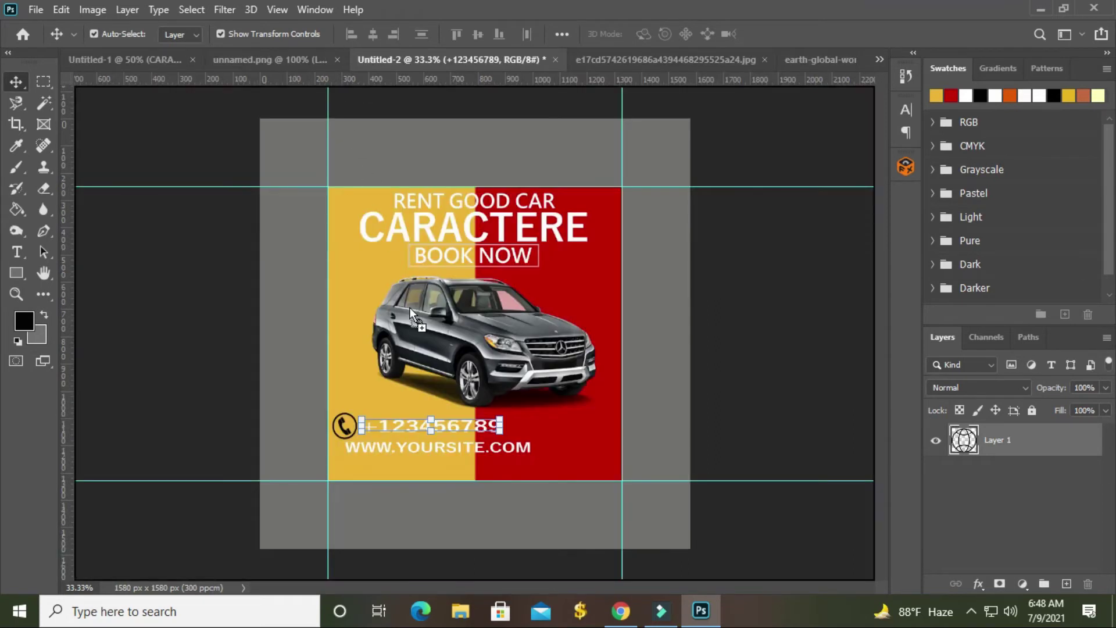
pyautogui.moveTo(352, 410); pyautogui.dragTo(354, 418)
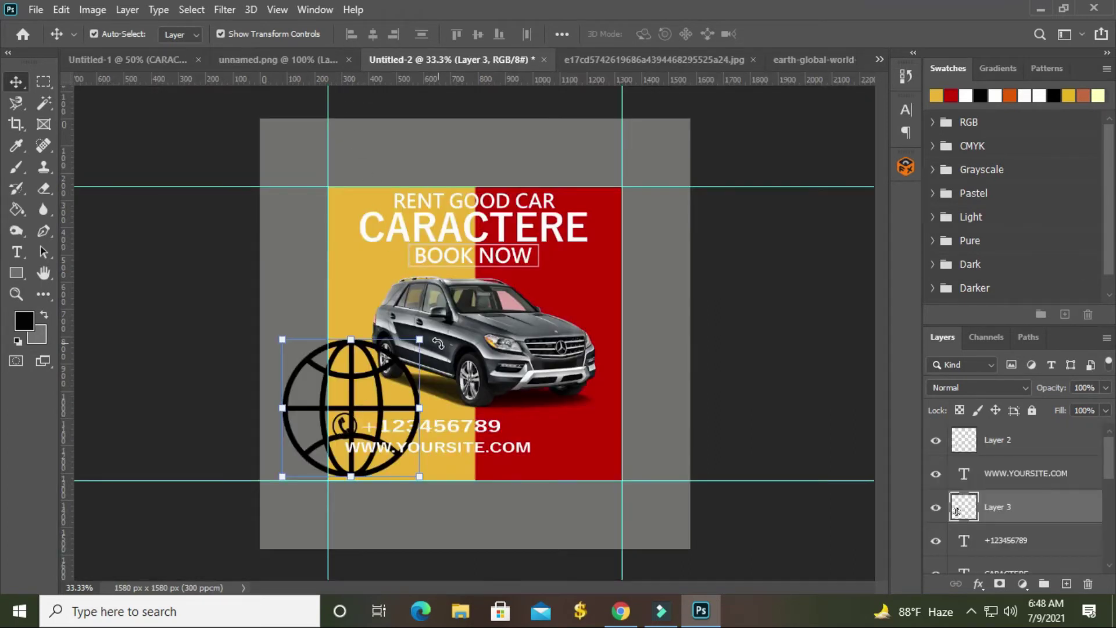
pyautogui.moveTo(419, 340)
pyautogui.mouseDown()
pyautogui.moveTo(360, 393)
pyautogui.moveTo(344, 427)
pyautogui.mouseUp()
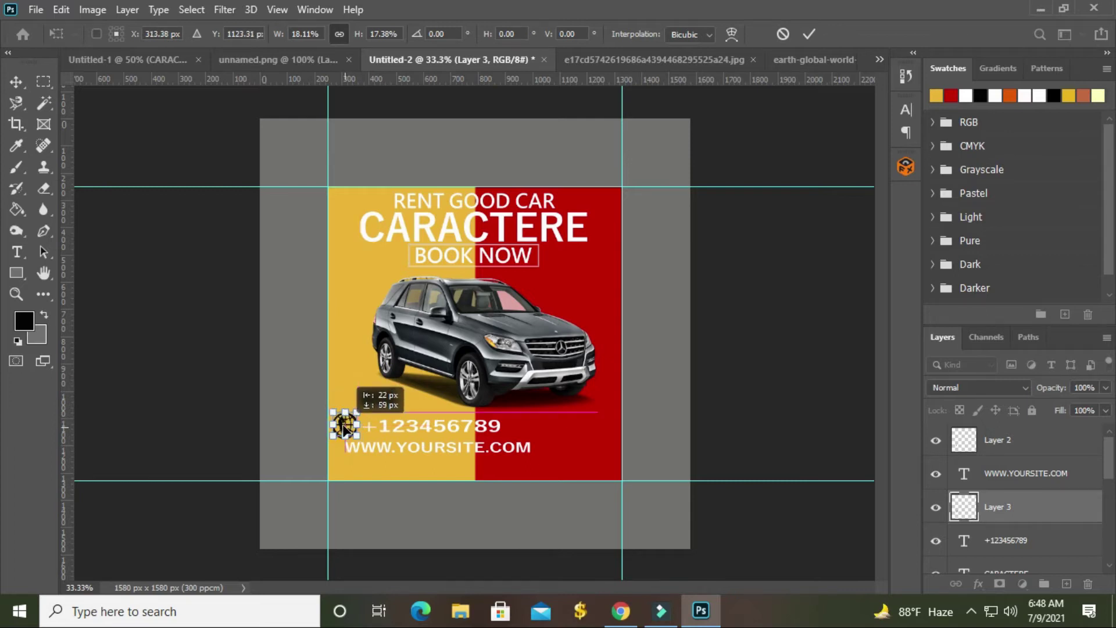
pyautogui.moveTo(344, 428)
pyautogui.mouseDown()
pyautogui.moveTo(552, 463)
pyautogui.moveTo(493, 471)
pyautogui.mouseUp()
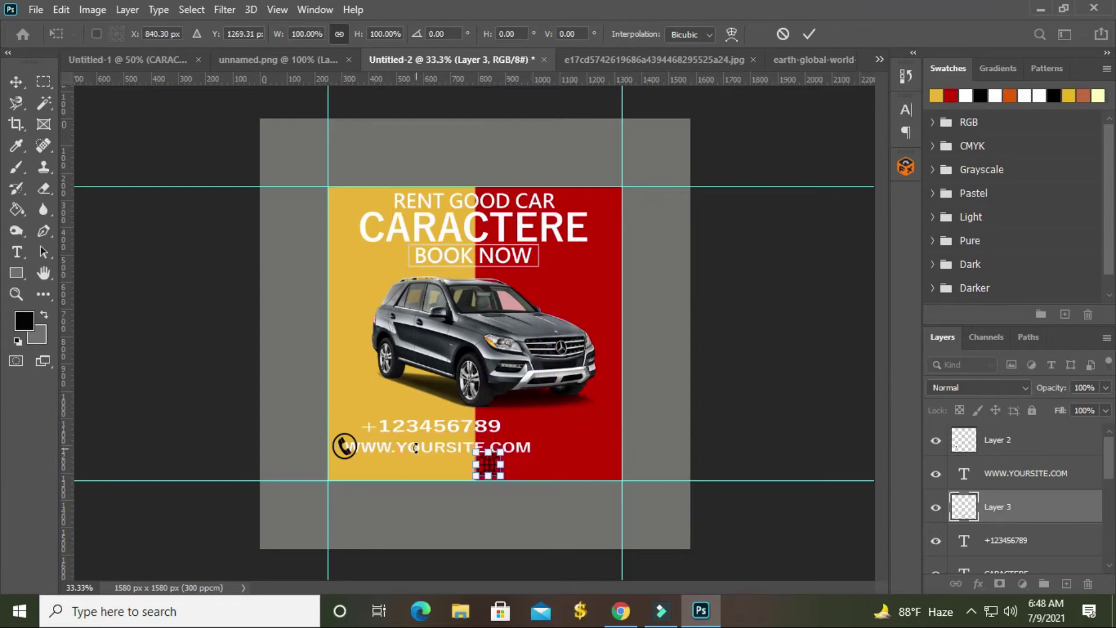
pyautogui.press('Return')
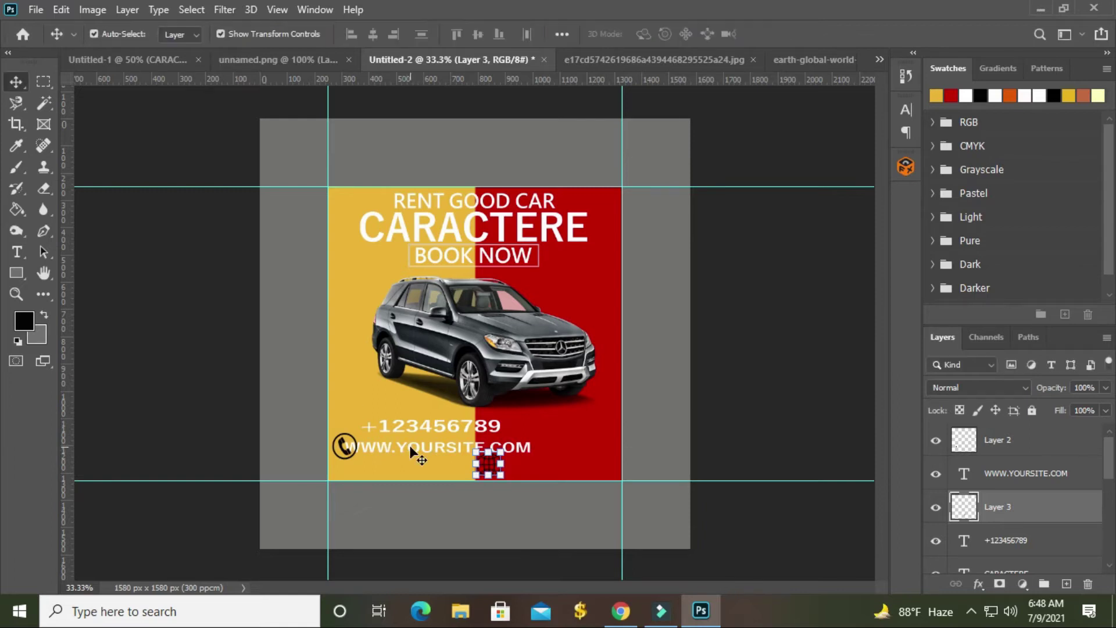
pyautogui.moveTo(388, 447); pyautogui.dragTo(550, 468)
pyautogui.hotkey('ctrl', 't')
pyautogui.moveTo(691, 463); pyautogui.dragTo(612, 469)
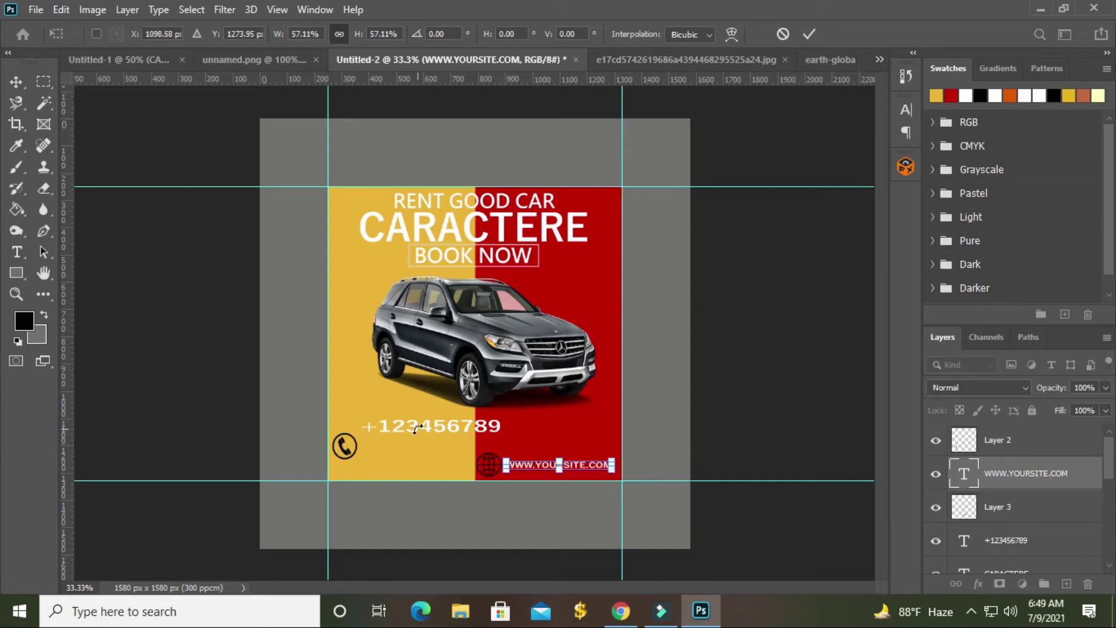
pyautogui.press('Return')
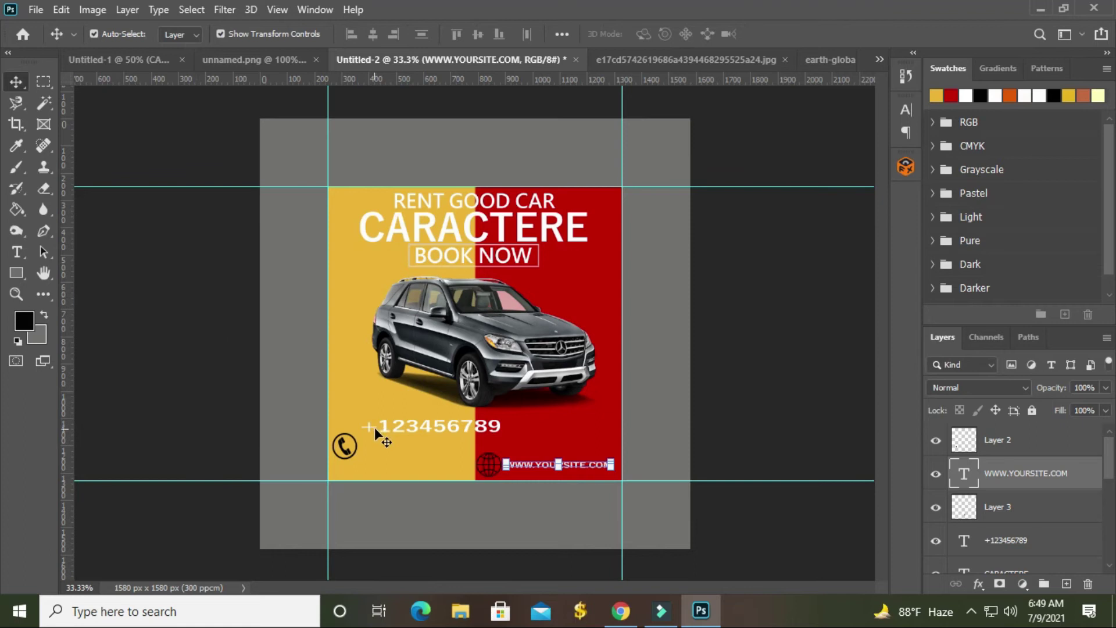
# - Lower the phone icon and number onto the bottom row and narrow the number text
pyautogui.moveTo(356, 456); pyautogui.dragTo(358, 474)
pyautogui.moveTo(396, 427); pyautogui.dragTo(395, 472)
pyautogui.moveTo(498, 466); pyautogui.dragTo(441, 474)
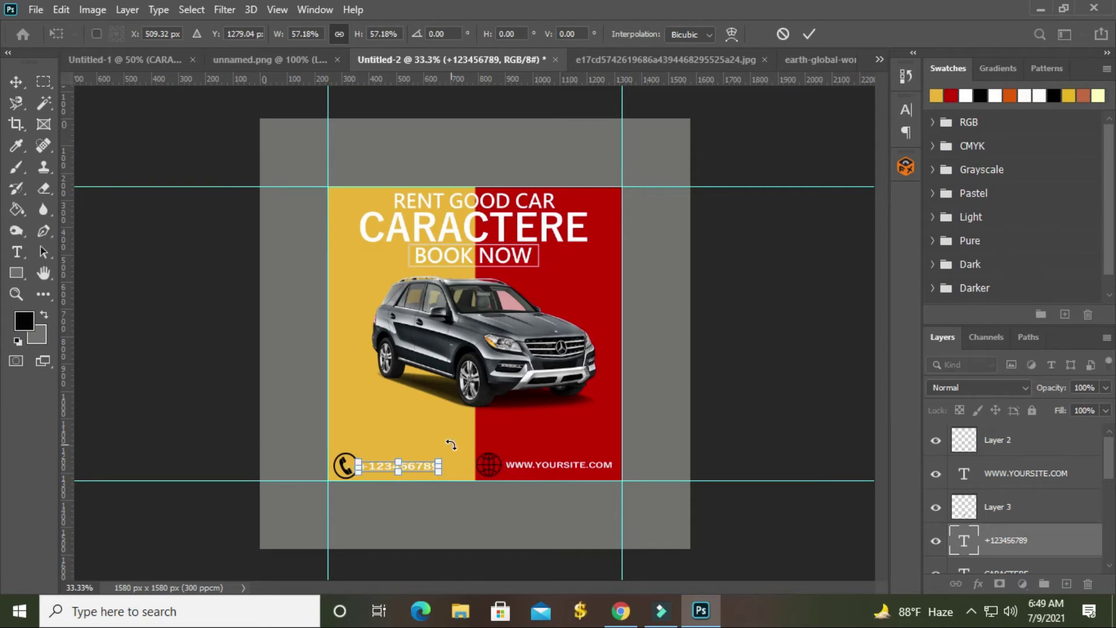
pyautogui.press('Return')
pyautogui.click(487, 468)
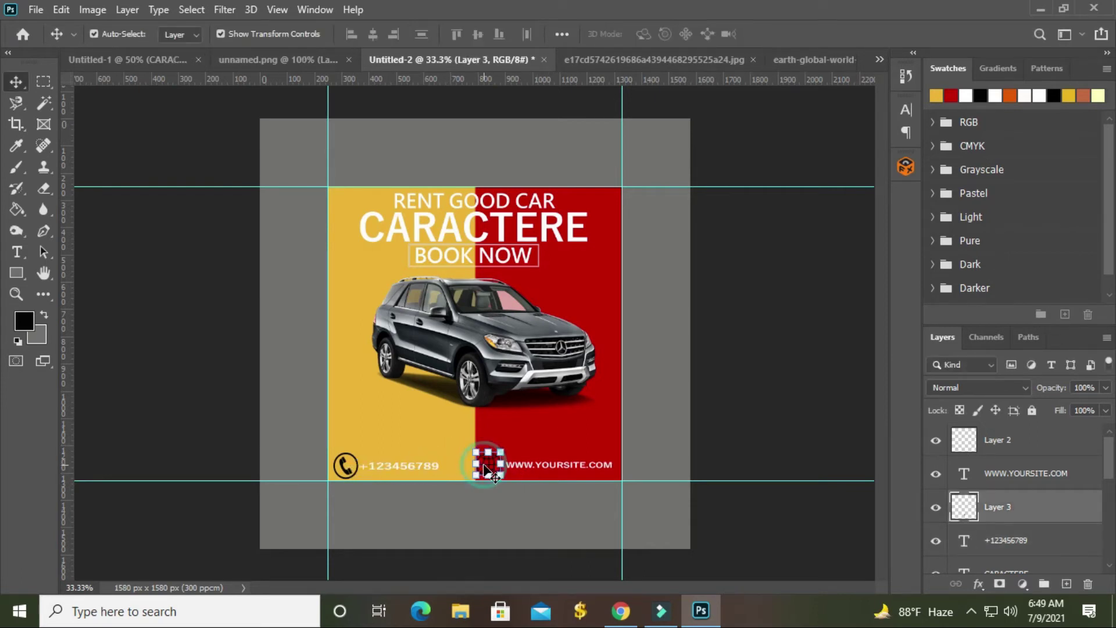
pyautogui.click(552, 424)
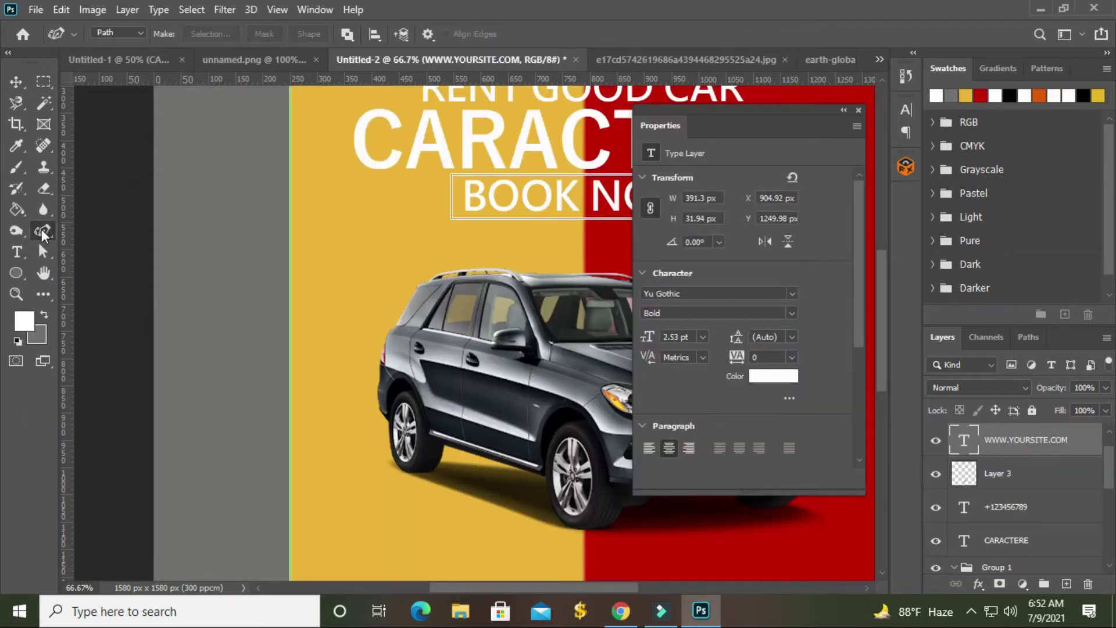
# - Draw a closed curved path for the speech-bubble tail
pyautogui.rightClick(44, 230)
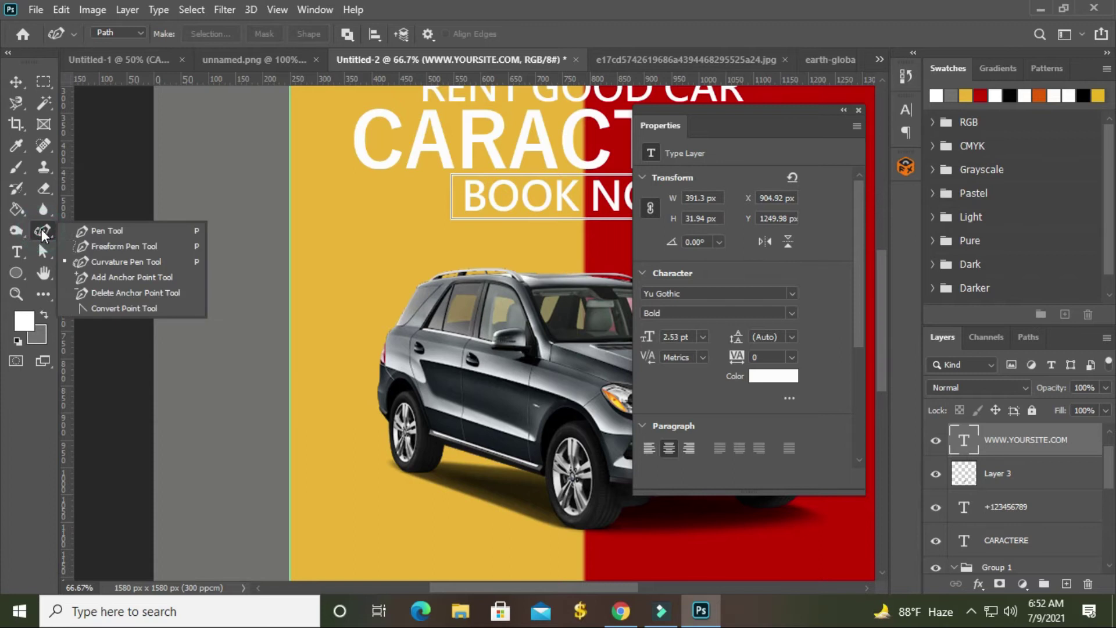
pyautogui.click(87, 232)
pyautogui.click(259, 367)
pyautogui.moveTo(241, 312)
pyautogui.mouseDown()
pyautogui.moveTo(256, 290)
pyautogui.moveTo(297, 289)
pyautogui.mouseUp()
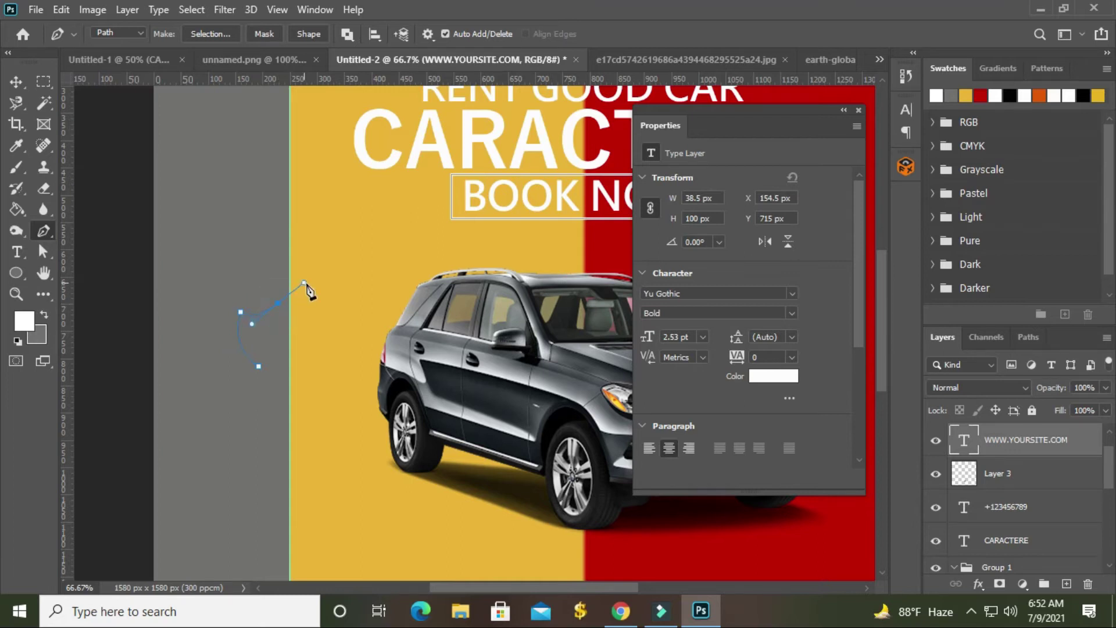
pyautogui.keyDown('alt'); pyautogui.click(278, 302); pyautogui.keyUp('alt')
pyautogui.click(259, 366)
# - Fill the tail selection with white and rotate it into a crescent
pyautogui.click(18, 83)
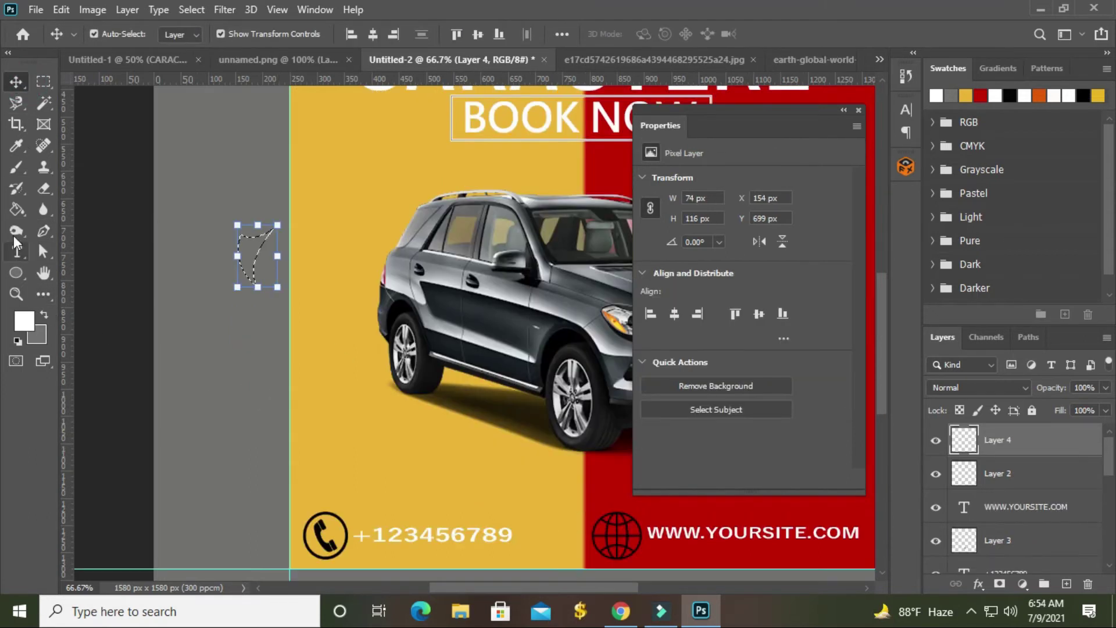
pyautogui.click(17, 209)
pyautogui.click(251, 253)
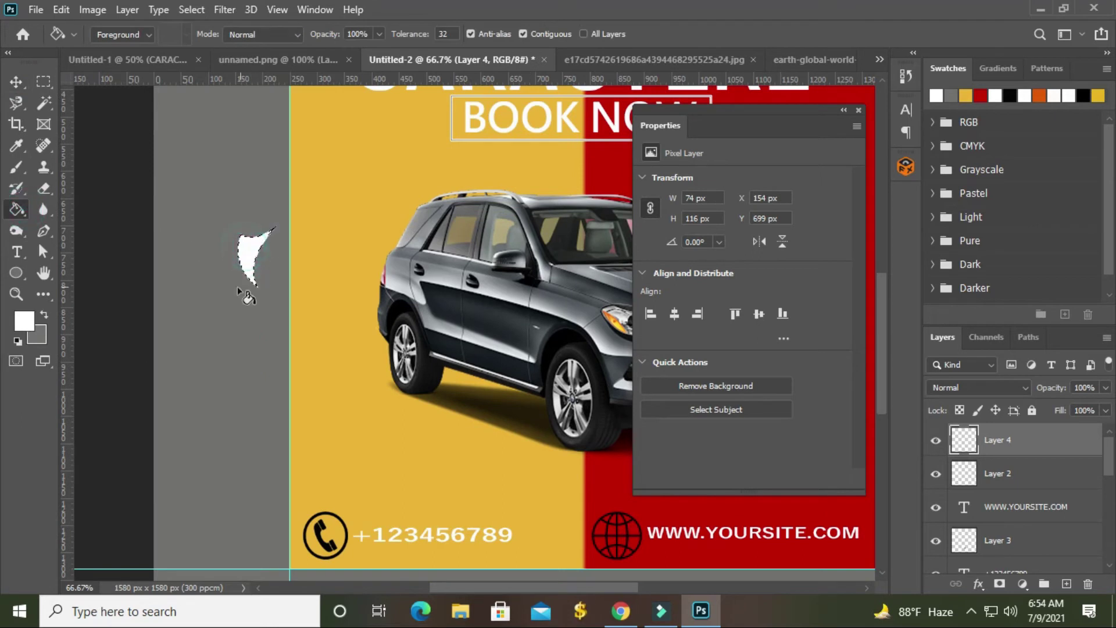
pyautogui.click(17, 82)
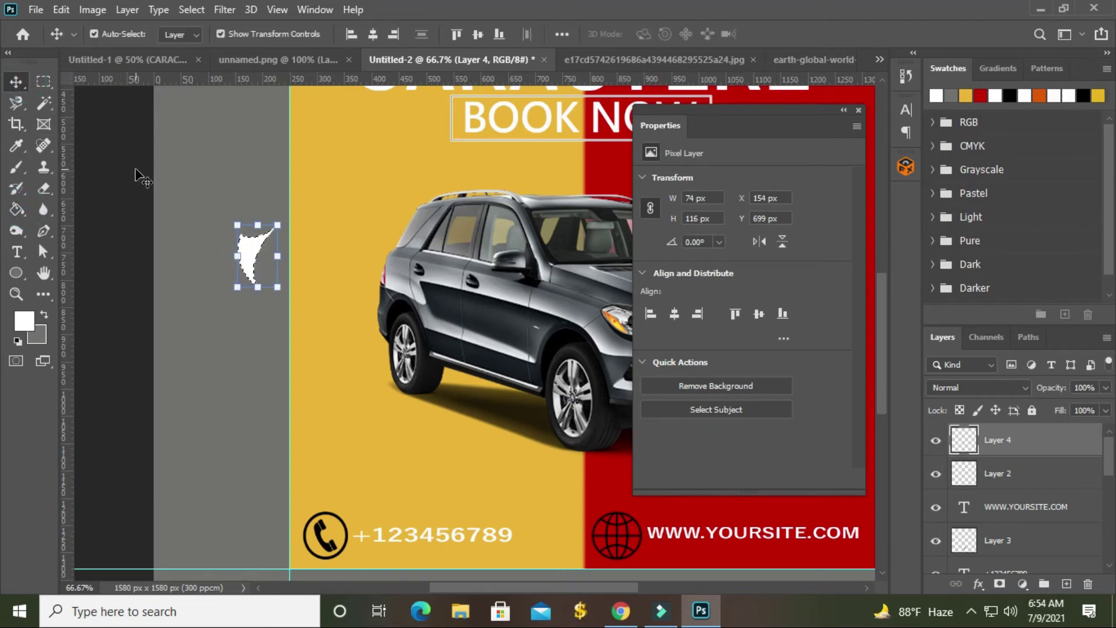
pyautogui.moveTo(287, 303); pyautogui.dragTo(308, 291)
# - Draw a white circle above the tail and group it with the tail layer
pyautogui.click(16, 272)
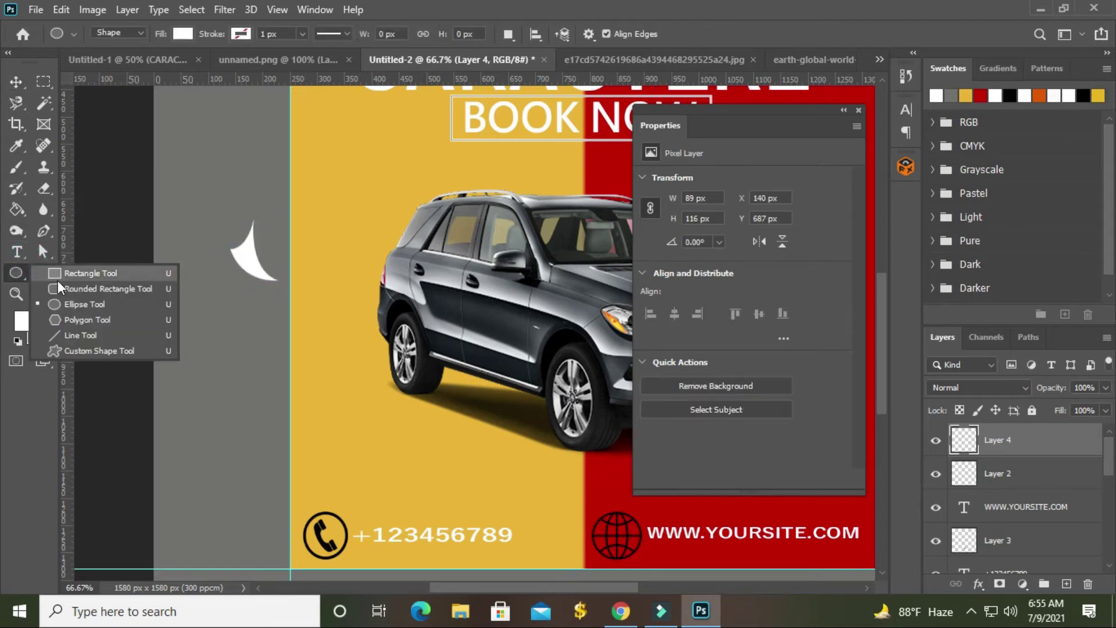
pyautogui.click(85, 304)
pyautogui.moveTo(123, 141)
pyautogui.mouseDown()
pyautogui.moveTo(238, 259)
pyautogui.moveTo(279, 254)
pyautogui.mouseUp()
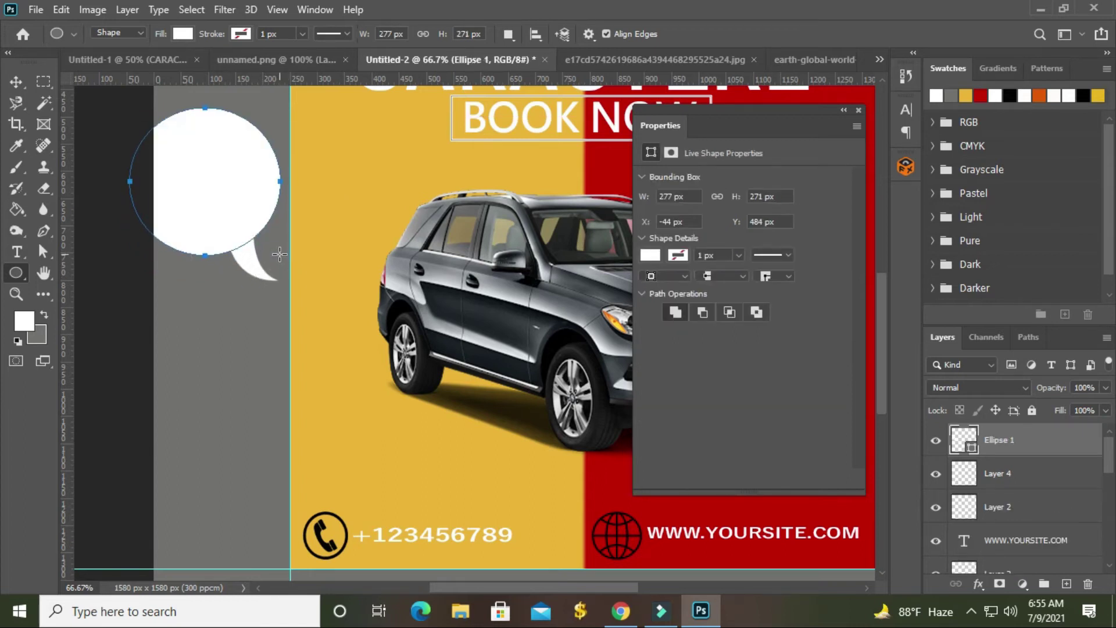
pyautogui.click(16, 82)
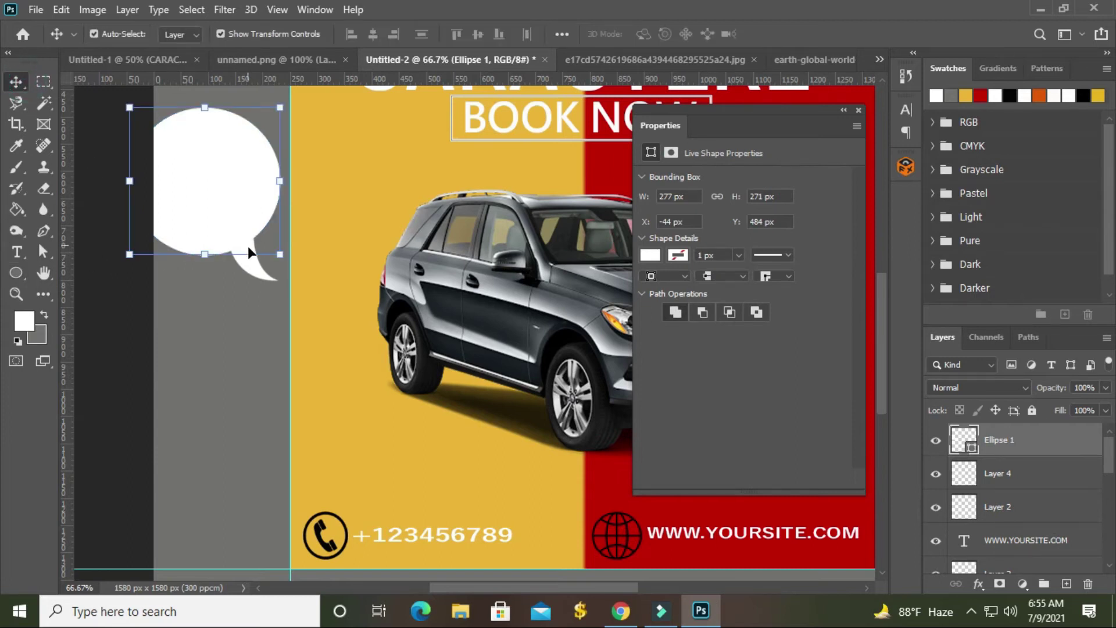
pyautogui.keyDown('ctrl'); pyautogui.click(247, 246); pyautogui.keyUp('ctrl')
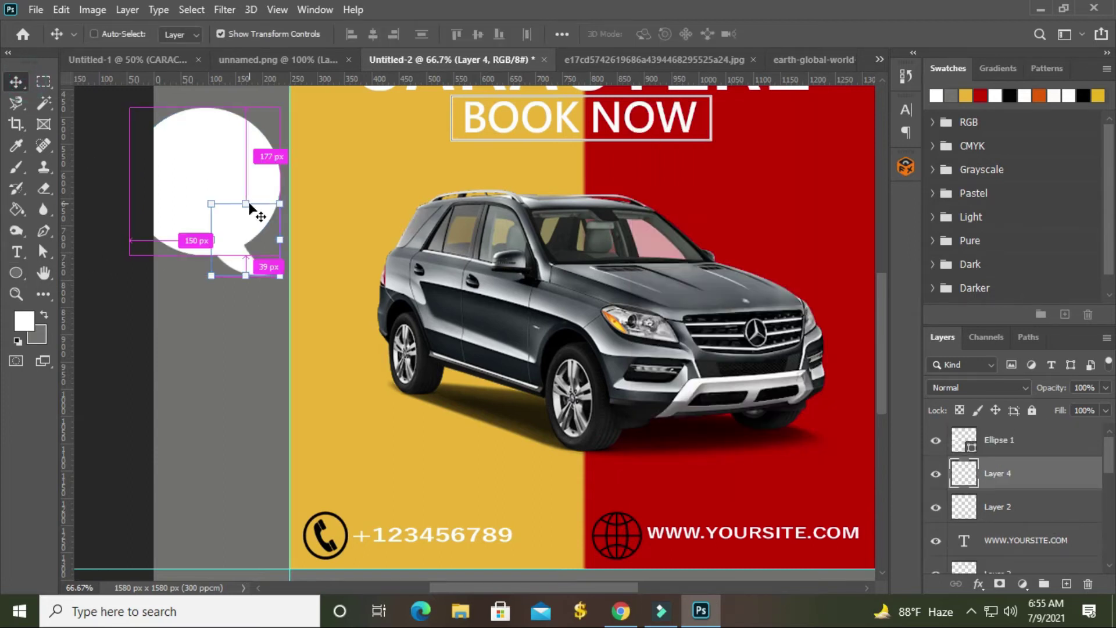
pyautogui.doubleClick(936, 442)
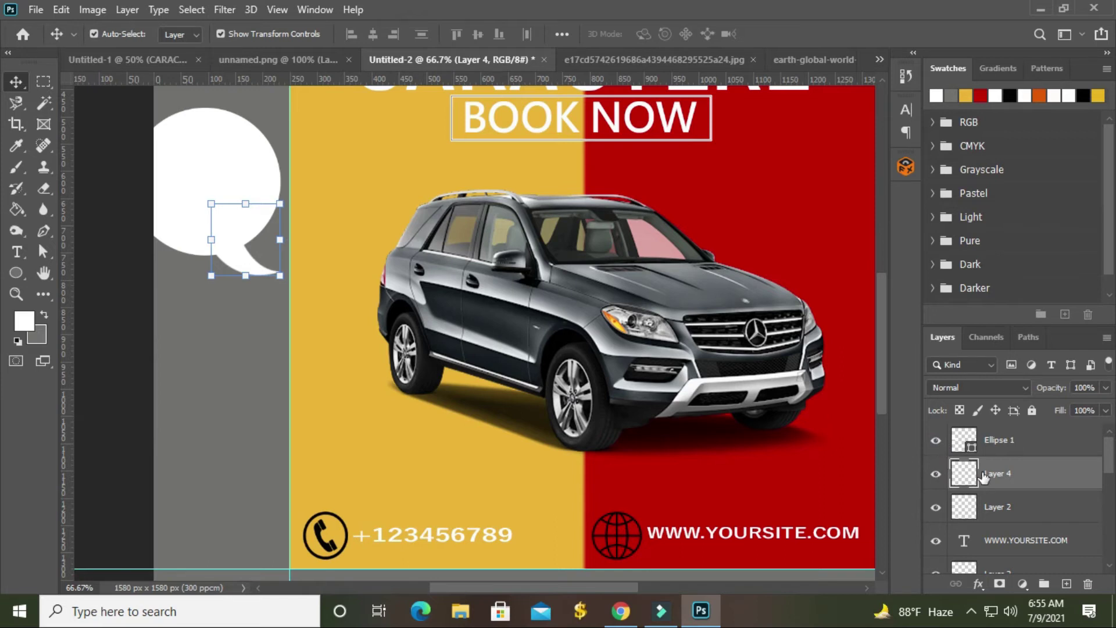
pyautogui.keyDown('shift'); pyautogui.click(1046, 448); pyautogui.keyUp('shift')
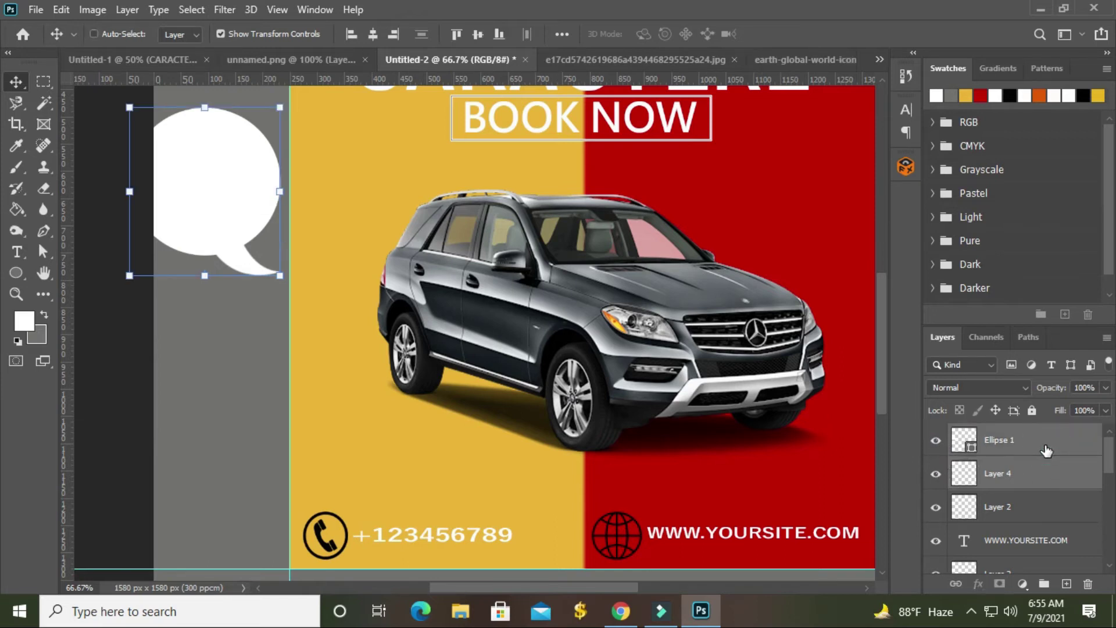
pyautogui.hotkey('ctrl', 'g')
# - Move the grouped speech bubble onto the red half above the SUV
pyautogui.moveTo(208, 230)
pyautogui.mouseDown()
pyautogui.moveTo(252, 238)
pyautogui.moveTo(193, 228)
pyautogui.mouseUp()
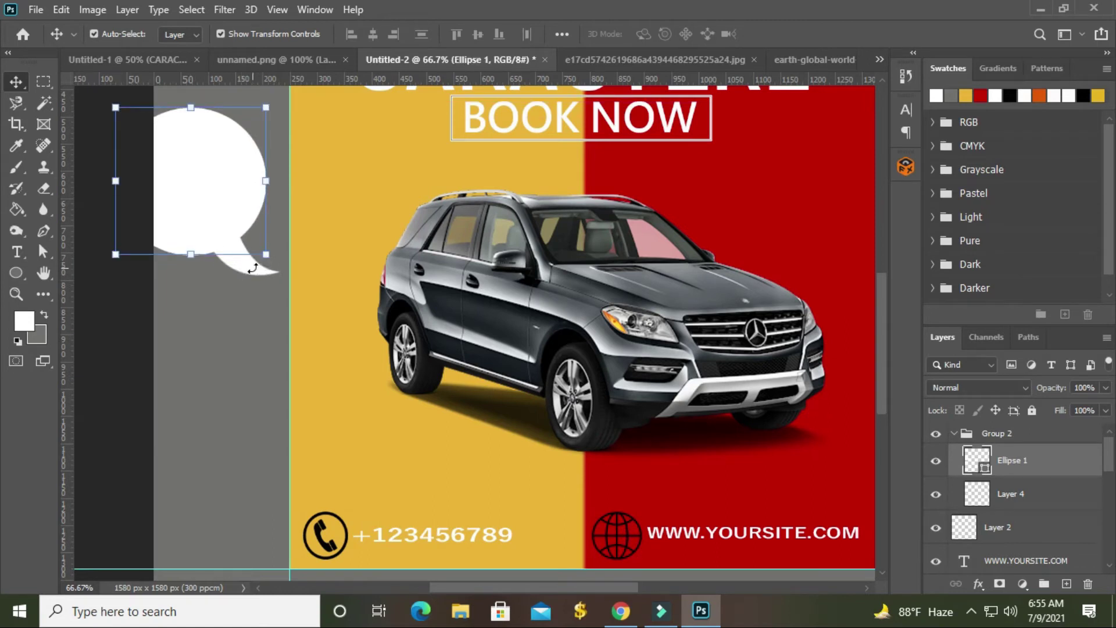
pyautogui.moveTo(221, 214); pyautogui.dragTo(235, 207)
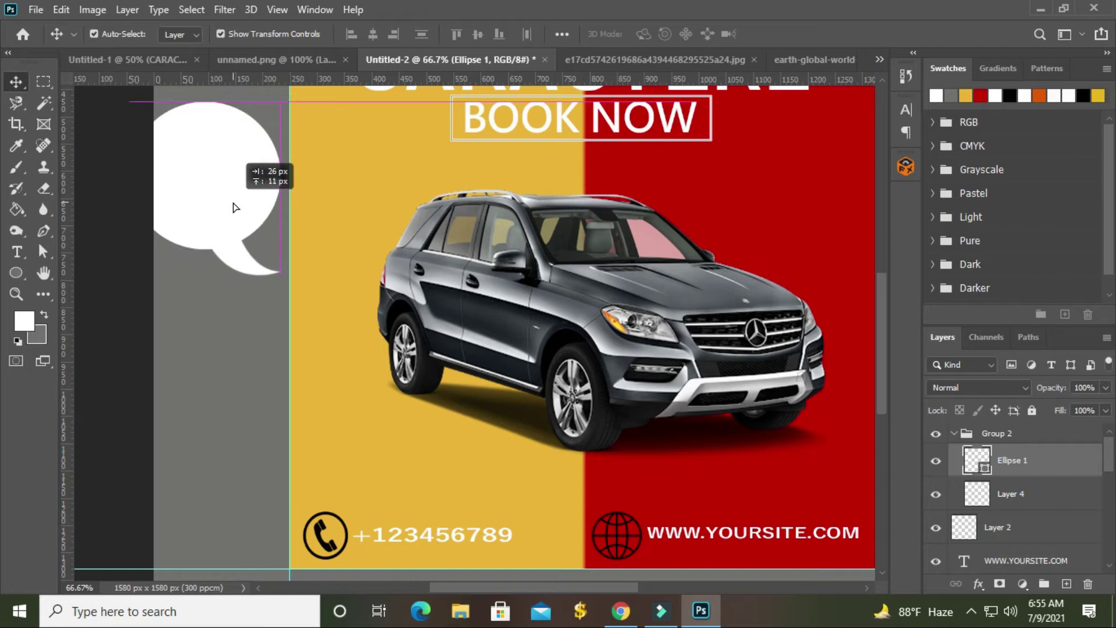
pyautogui.keyDown('shift'); pyautogui.click(241, 273); pyautogui.keyUp('shift')
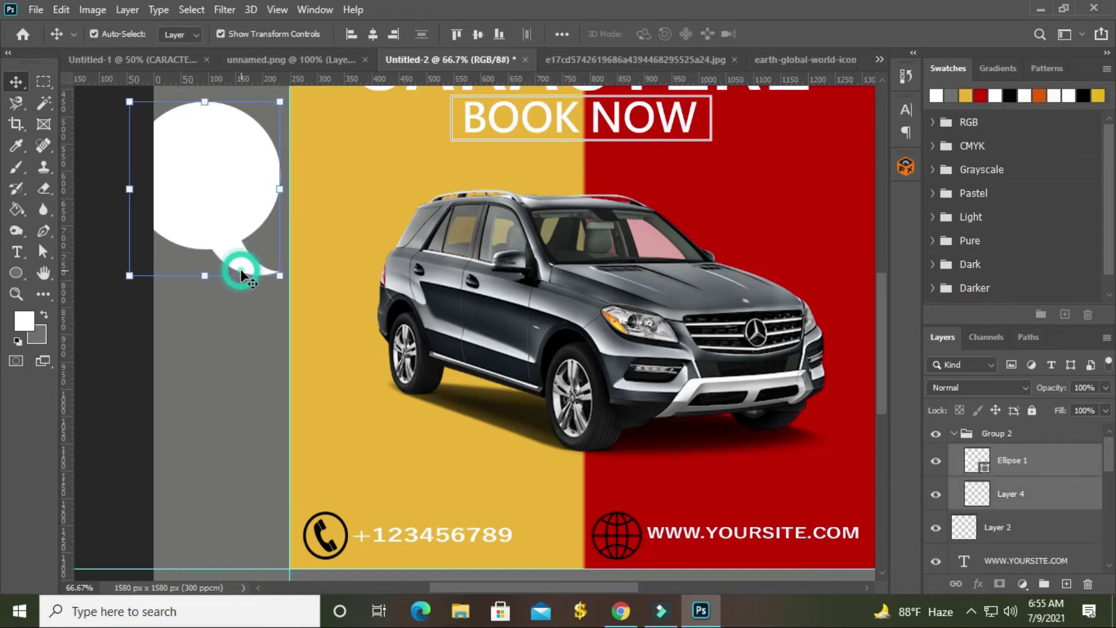
pyautogui.moveTo(225, 200); pyautogui.dragTo(767, 241)
pyautogui.rightClick(765, 236)
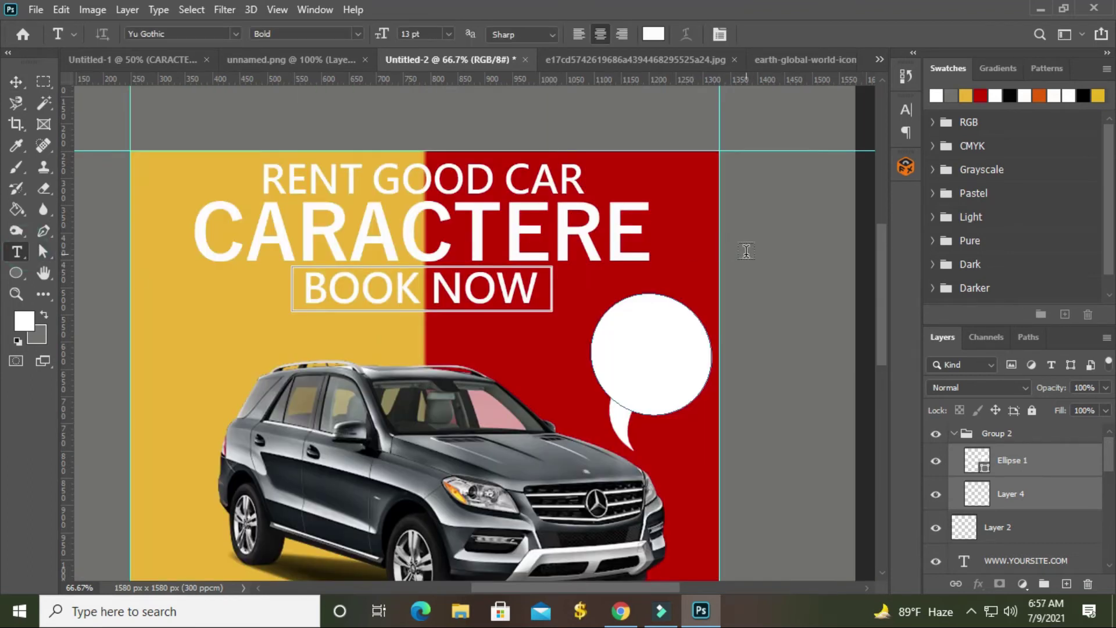
# - Add a new '50%' text layer and colour it black
pyautogui.click(749, 259)
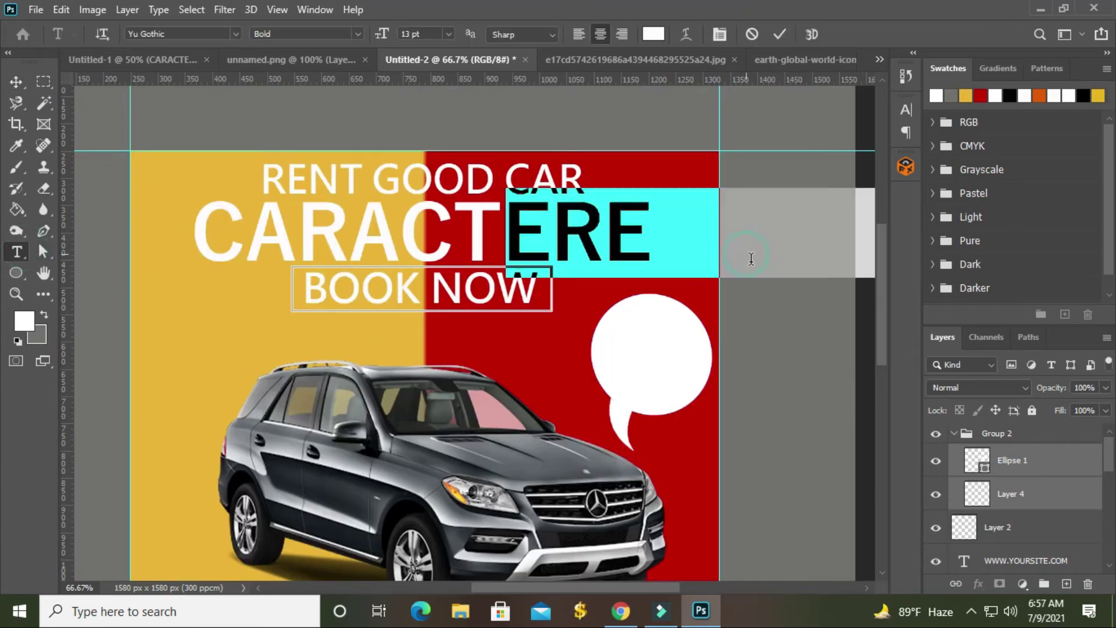
pyautogui.press('BackSpace')
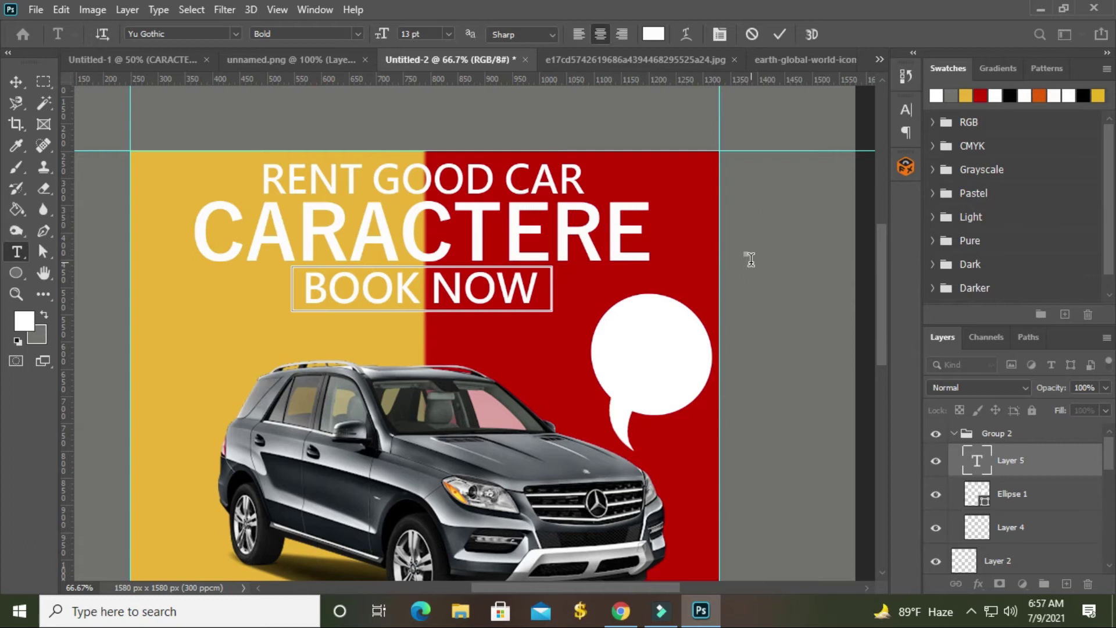
pyautogui.write('50')
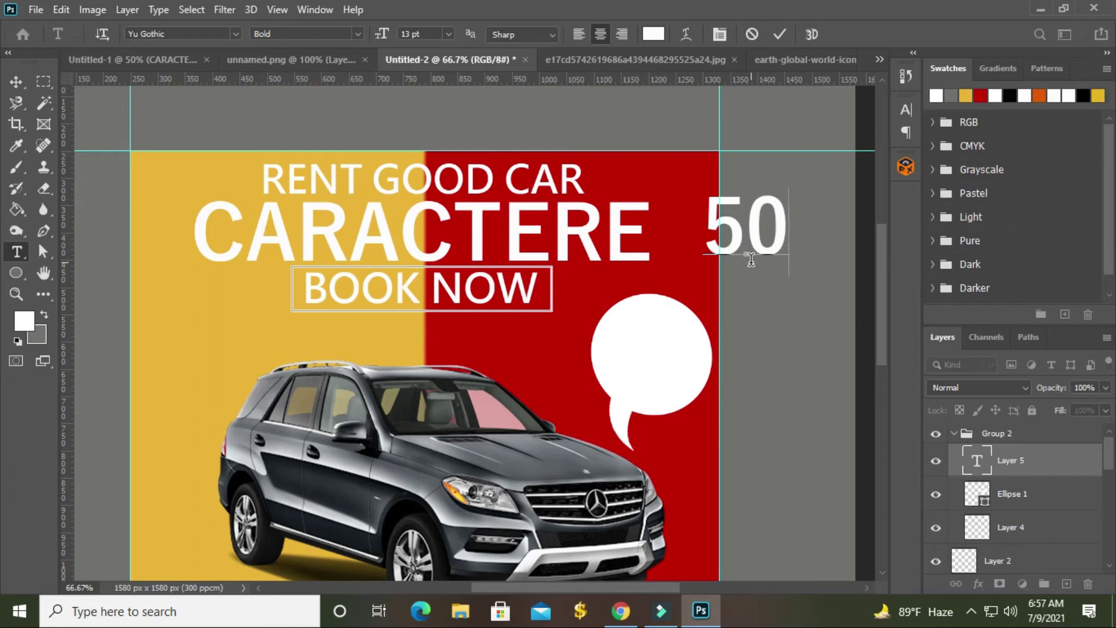
pyautogui.write('%')
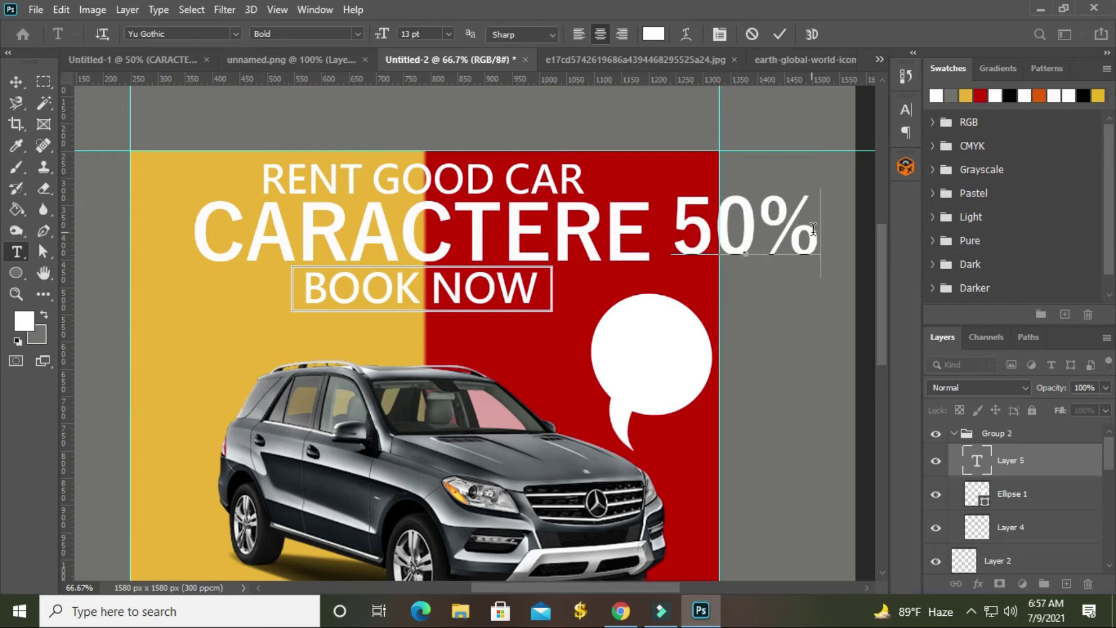
pyautogui.moveTo(812, 228); pyautogui.dragTo(651, 225)
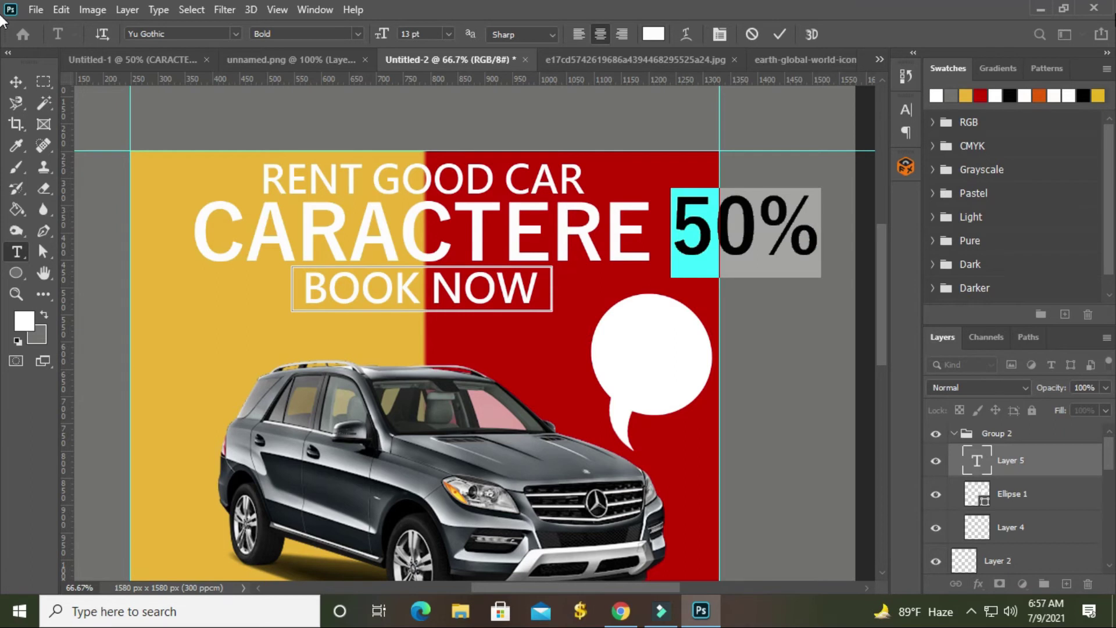
pyautogui.click(653, 34)
pyautogui.click(820, 275)
pyautogui.moveTo(838, 302); pyautogui.dragTo(840, 312)
pyautogui.click(993, 96)
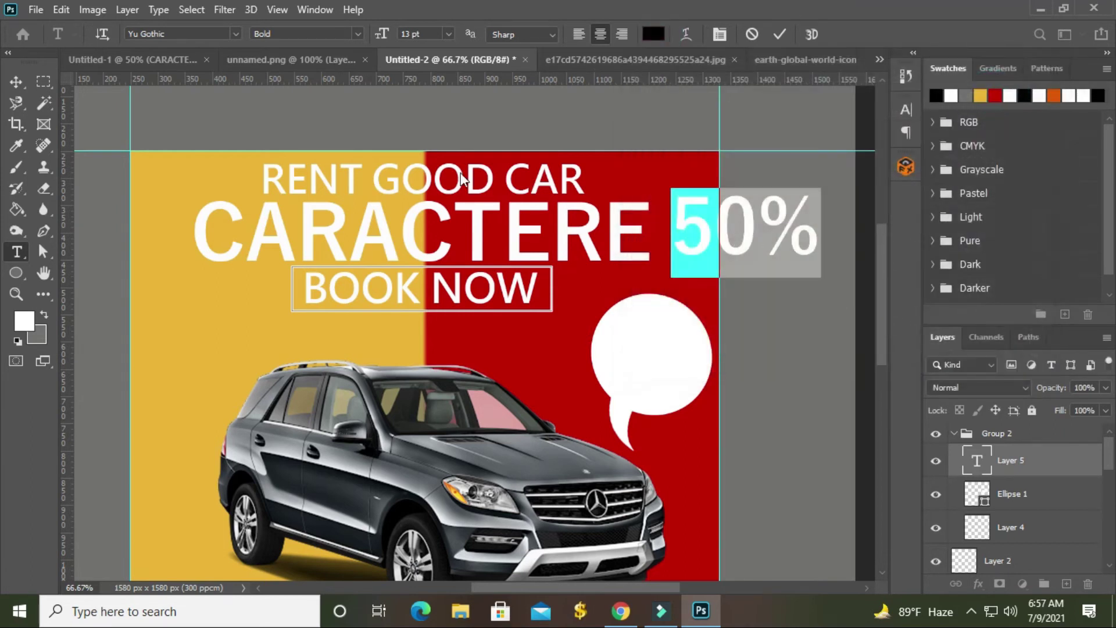
# - Shrink the 50% text and centre it inside the speech bubble
pyautogui.click(18, 83)
pyautogui.moveTo(755, 229); pyautogui.dragTo(722, 353)
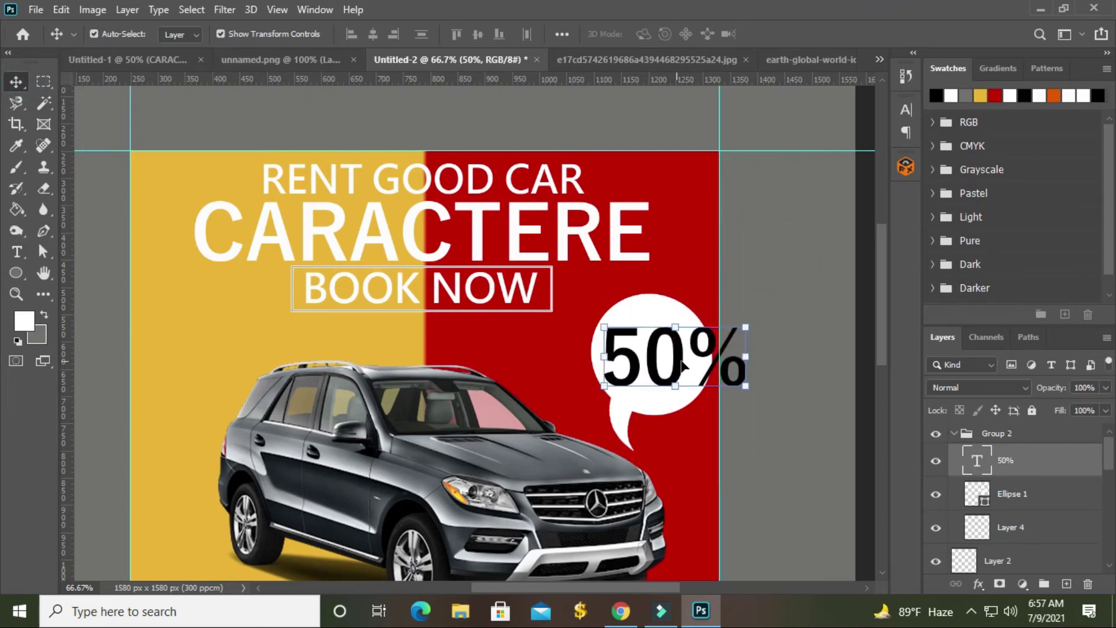
pyautogui.moveTo(748, 327); pyautogui.dragTo(718, 330)
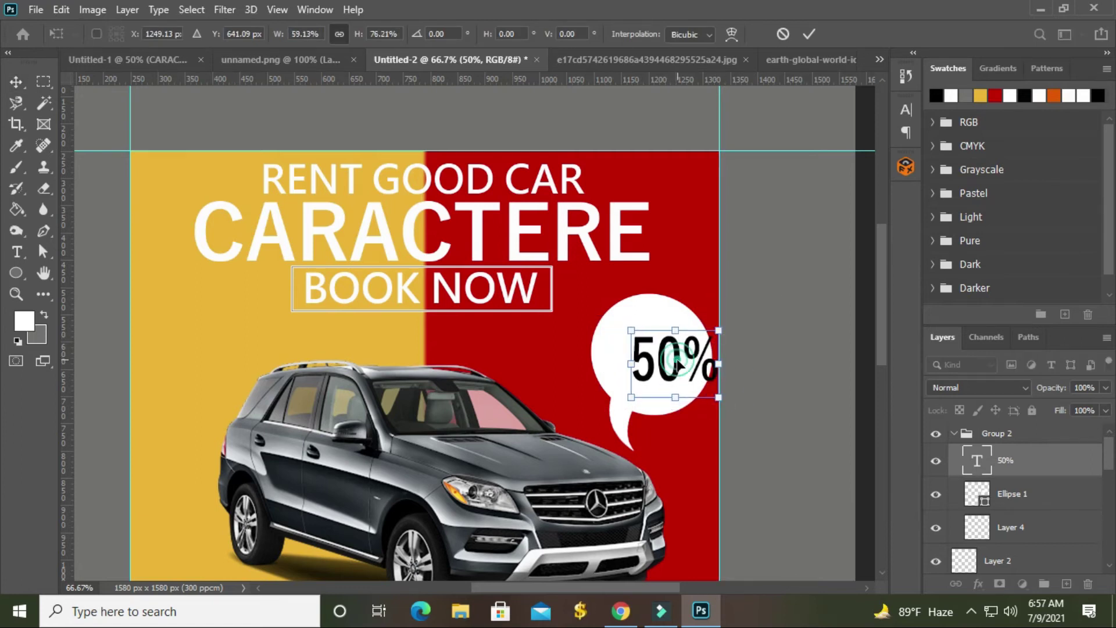
pyautogui.moveTo(676, 360); pyautogui.dragTo(657, 344)
pyautogui.click(16, 251)
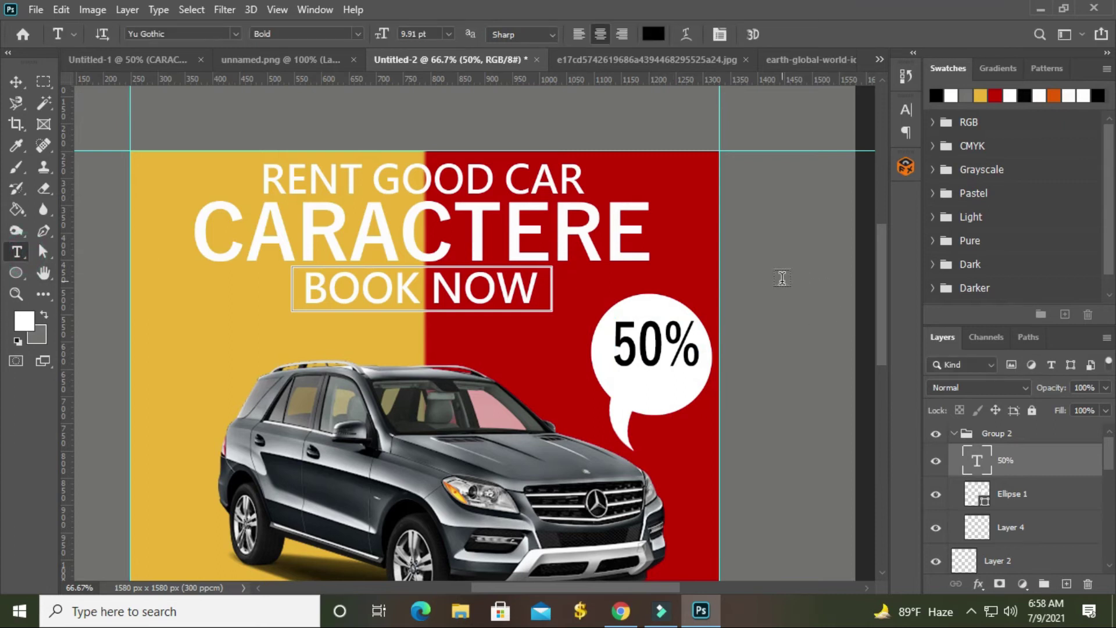
pyautogui.click(790, 289)
# - Type 'off' and shrink it into the bubble just below the 50%
pyautogui.press('BackSpace')
pyautogui.write('off')
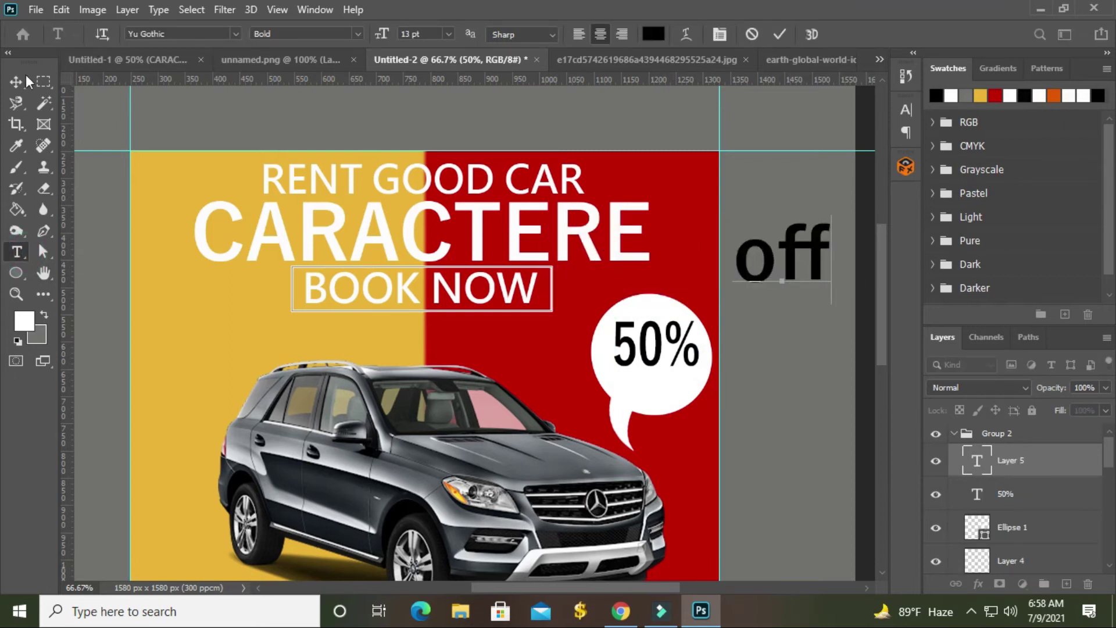
pyautogui.click(17, 81)
pyautogui.moveTo(770, 269); pyautogui.dragTo(667, 385)
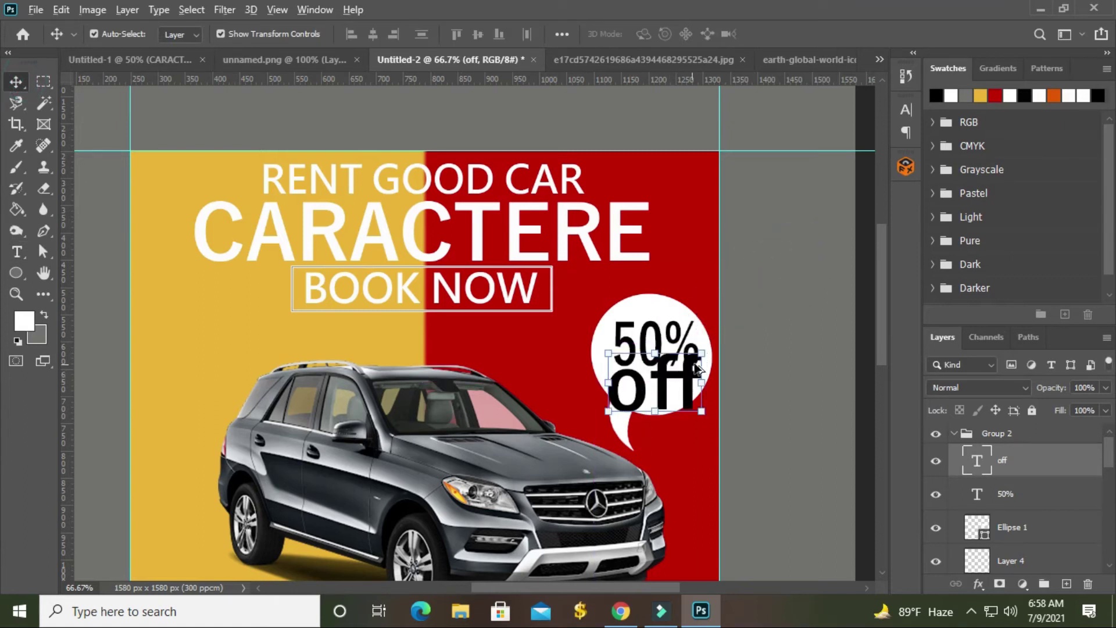
pyautogui.moveTo(702, 353); pyautogui.dragTo(705, 366)
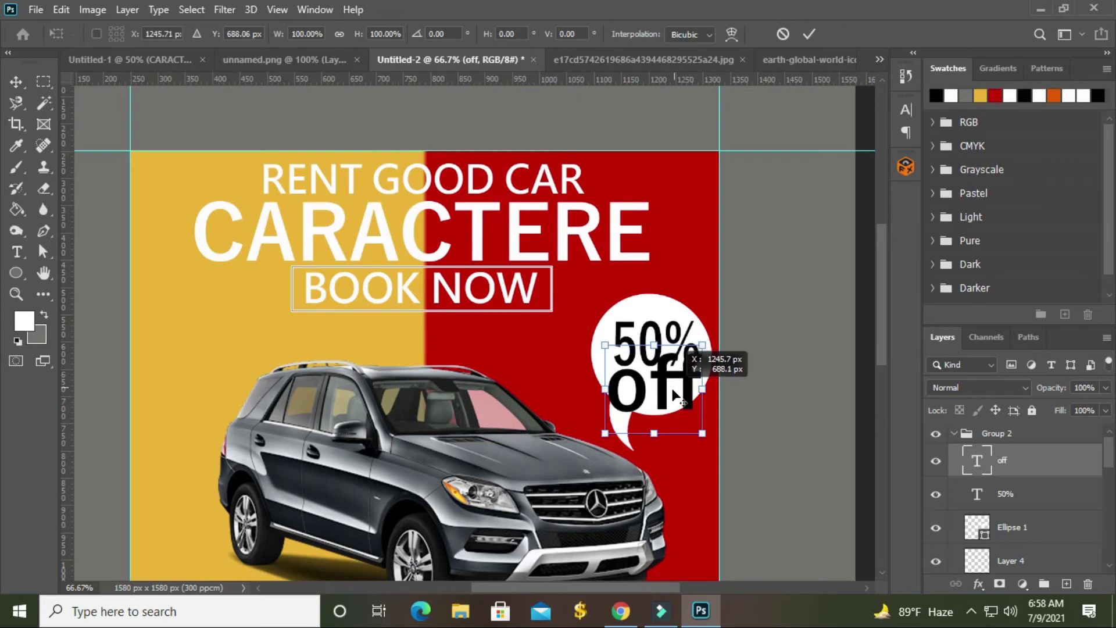
pyautogui.moveTo(703, 346)
pyautogui.mouseDown()
pyautogui.moveTo(685, 379)
pyautogui.moveTo(653, 394)
pyautogui.mouseUp()
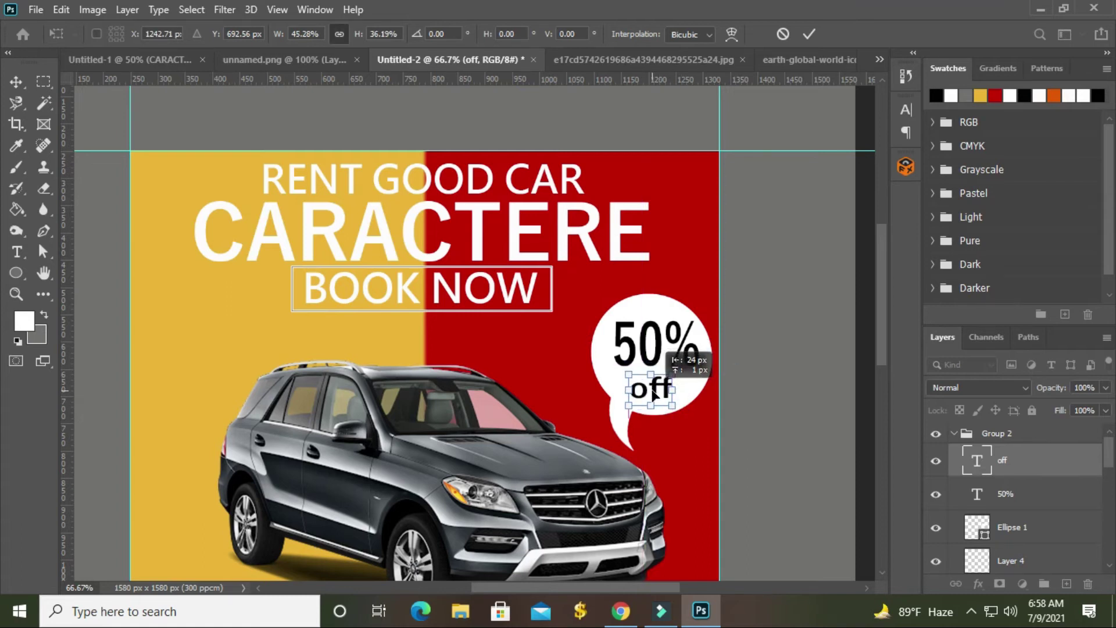
pyautogui.press('Return')
pyautogui.scroll(-3, 653, 394)
# - Add a vertical guide at the colour split and trace a four-point closed path around the car's left half
pyautogui.click(43, 231)
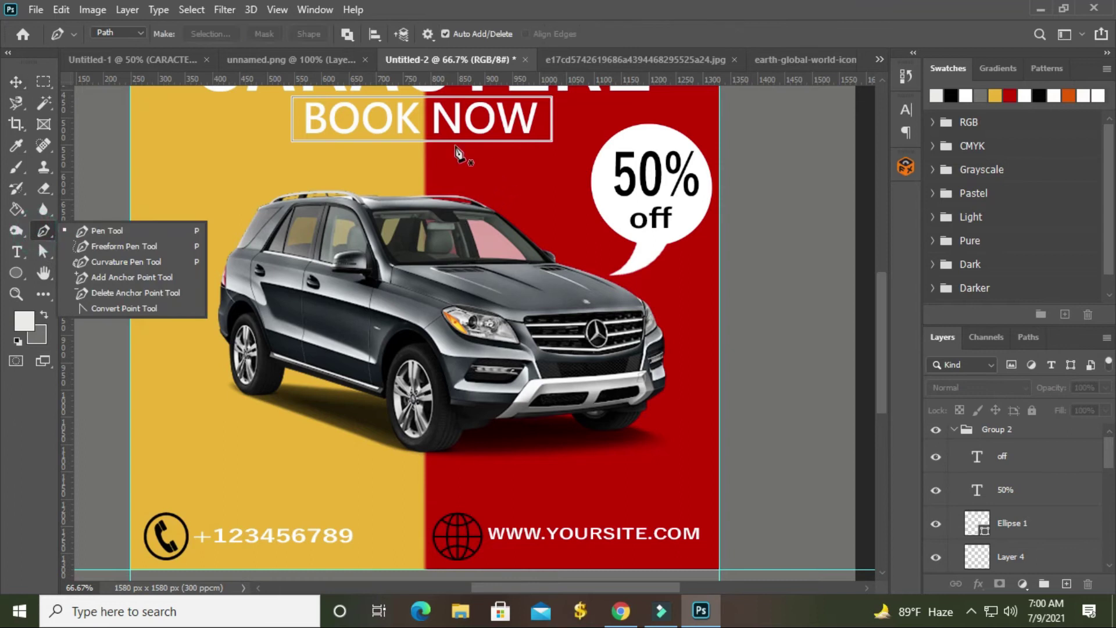
pyautogui.moveTo(66, 140)
pyautogui.mouseDown()
pyautogui.moveTo(160, 140)
pyautogui.moveTo(424, 195)
pyautogui.mouseUp()
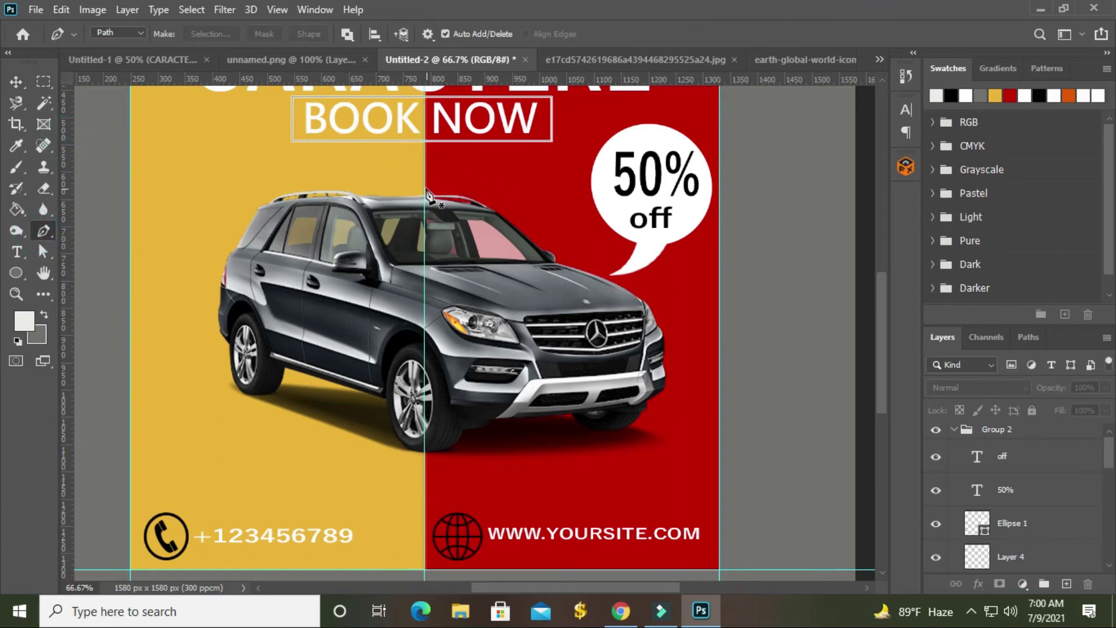
pyautogui.click(424, 186)
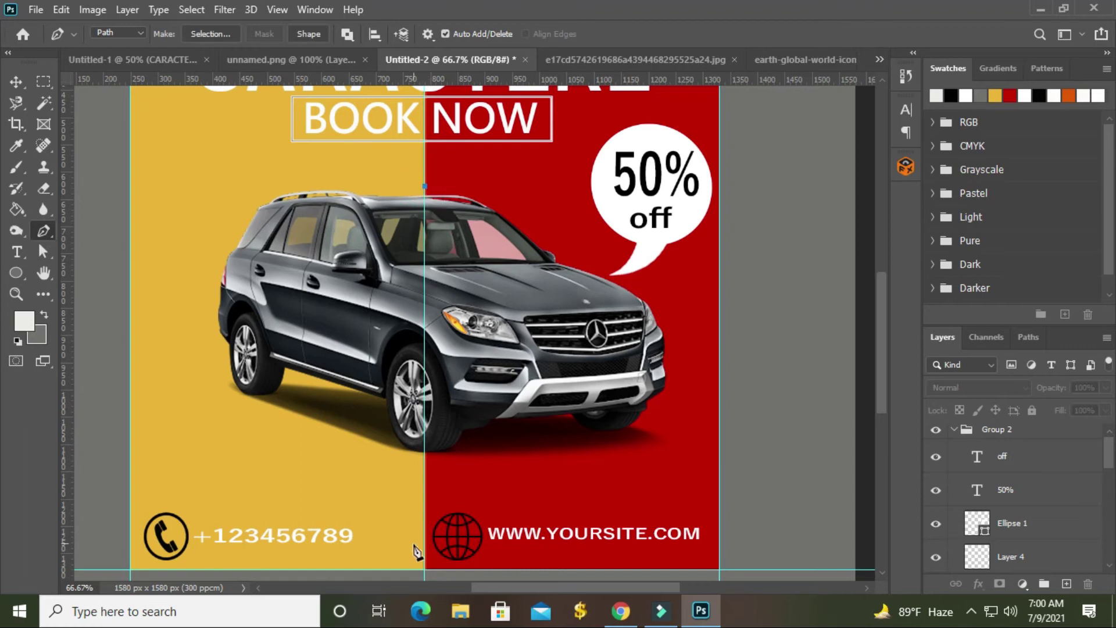
pyautogui.click(424, 516)
pyautogui.click(177, 402)
pyautogui.click(220, 125)
pyautogui.click(424, 186)
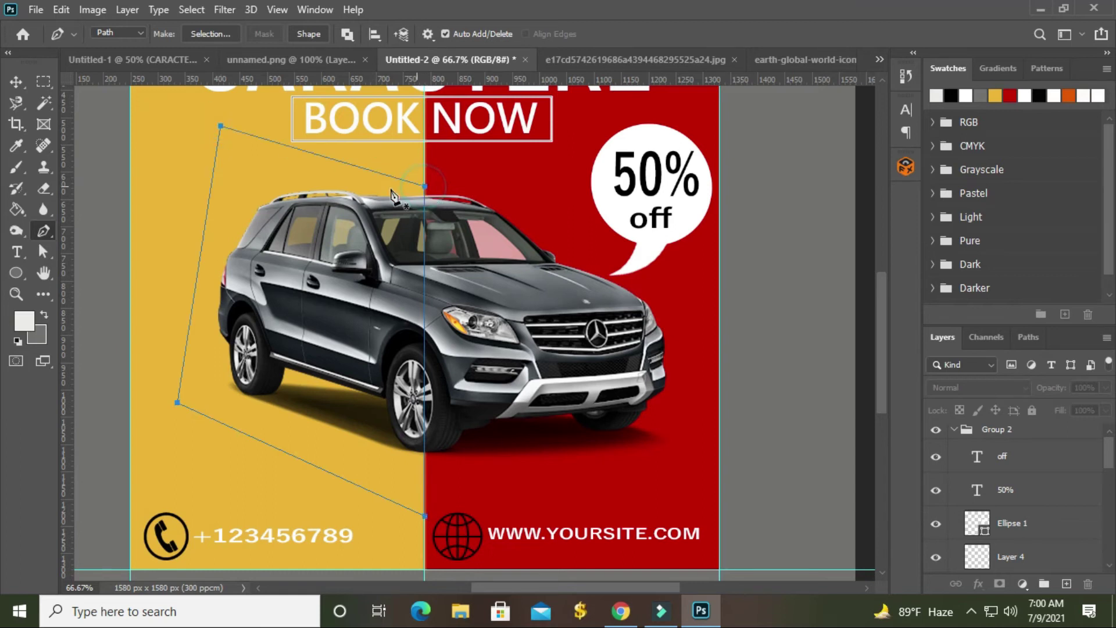
pyautogui.click(17, 82)
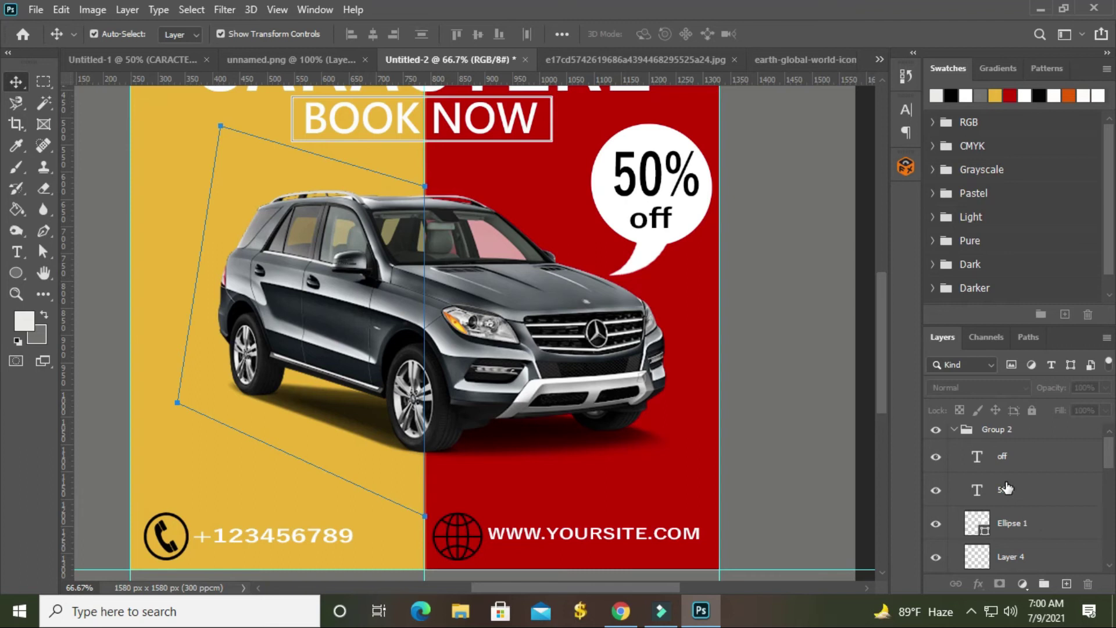
# - Load the path as a selection and add a Hue/Saturation adjustment clipped to the car layer
pyautogui.hotkey('ctrl', 'Return')
pyautogui.scroll(-5, 1011, 494)
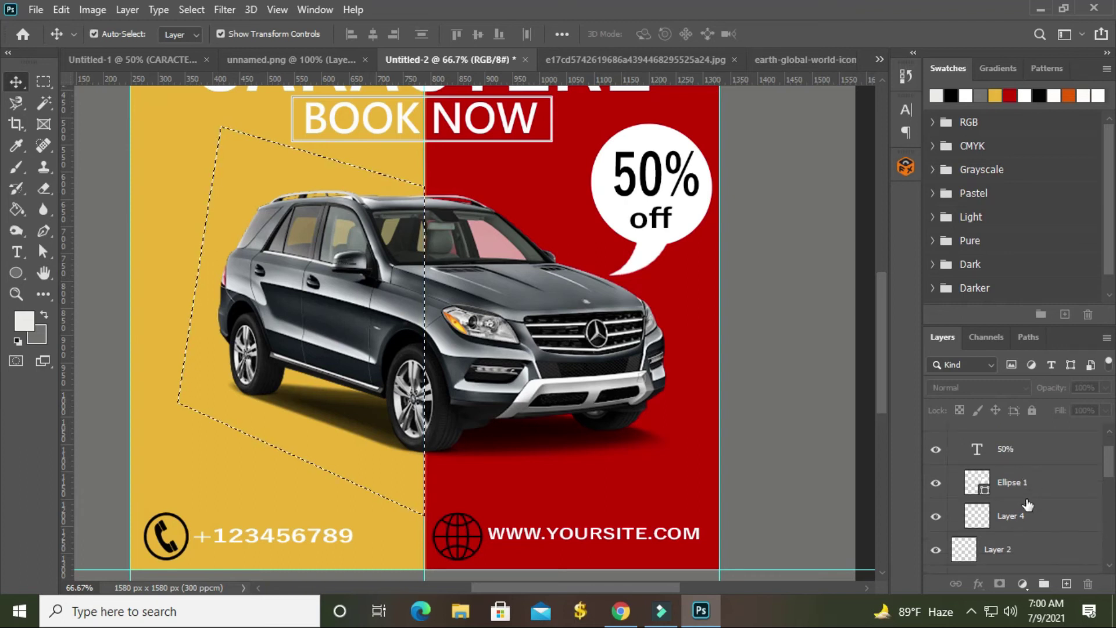
pyautogui.scroll(3, 1027, 506)
pyautogui.scroll(2, 1023, 477)
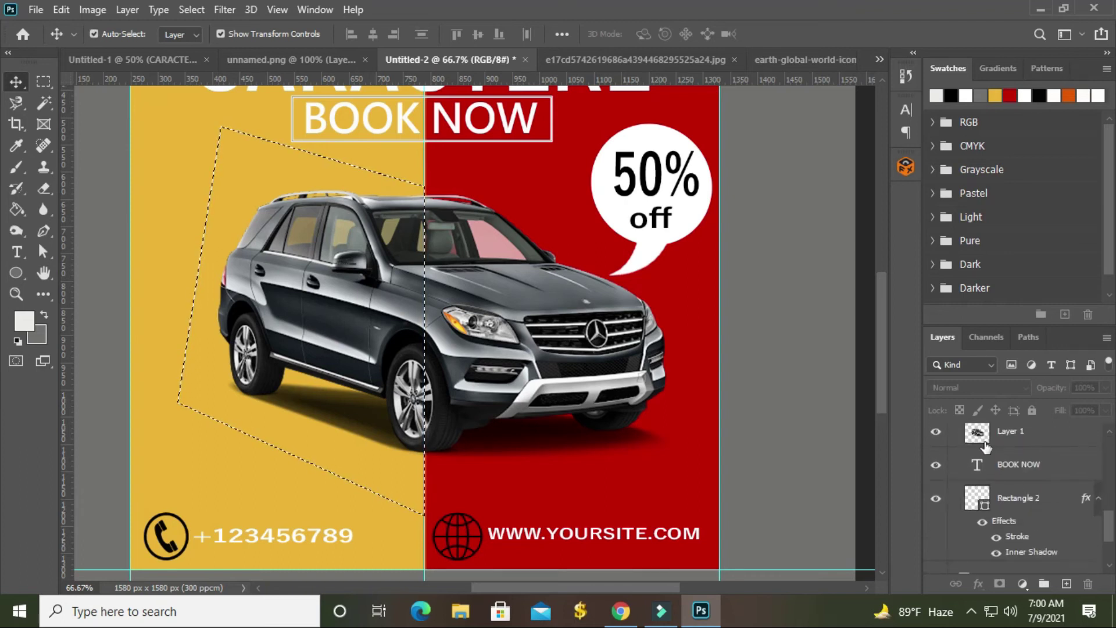
pyautogui.click(1016, 440)
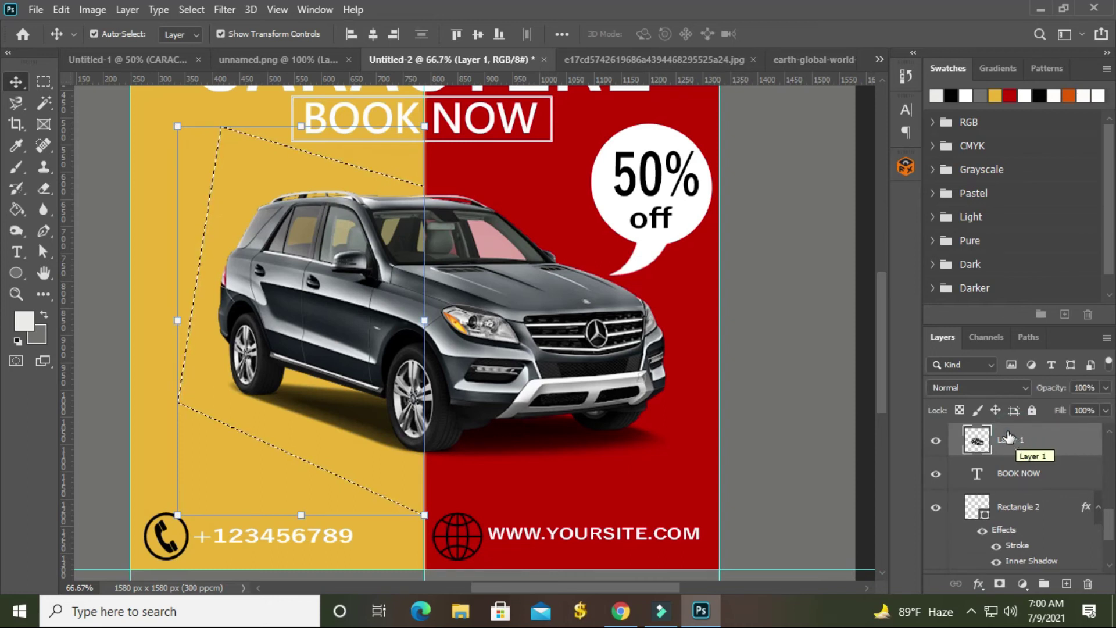
pyautogui.click(1022, 582)
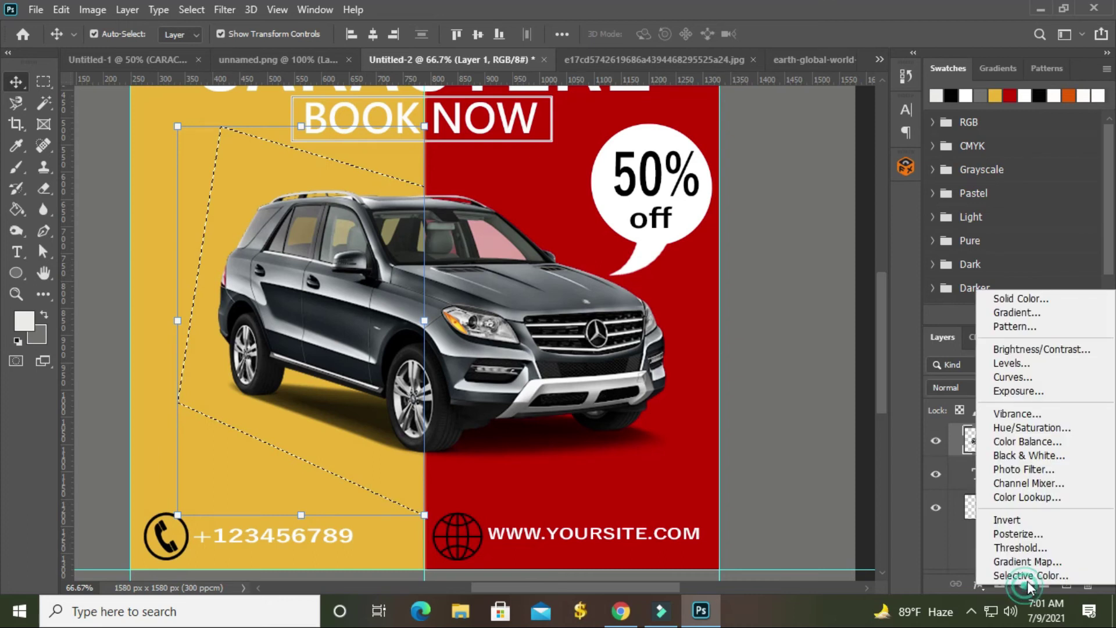
pyautogui.click(1044, 425)
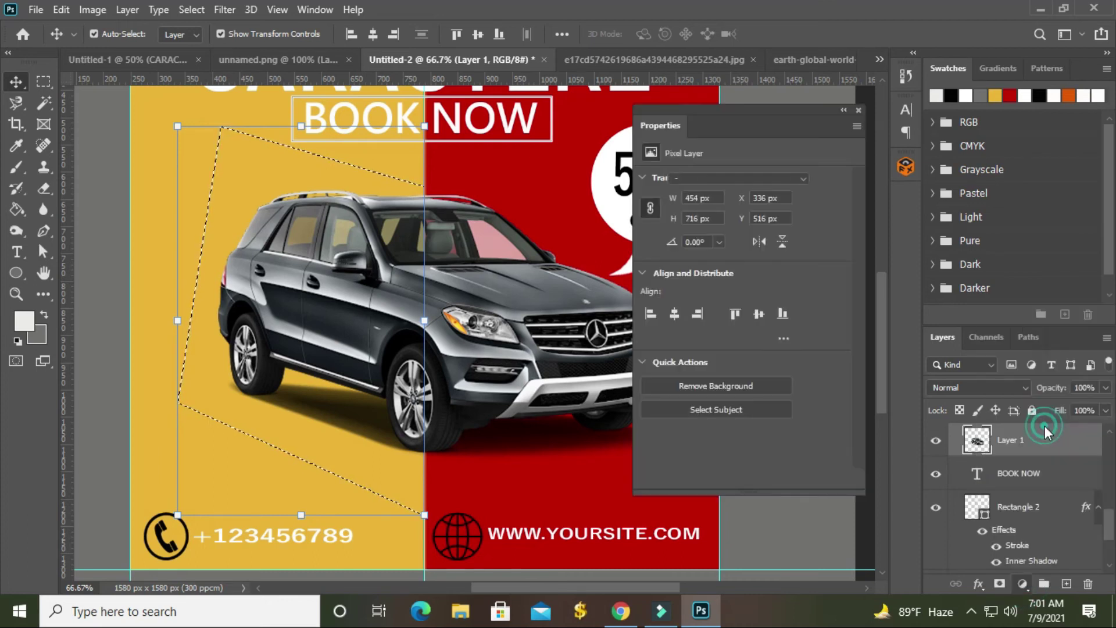
pyautogui.click(741, 478)
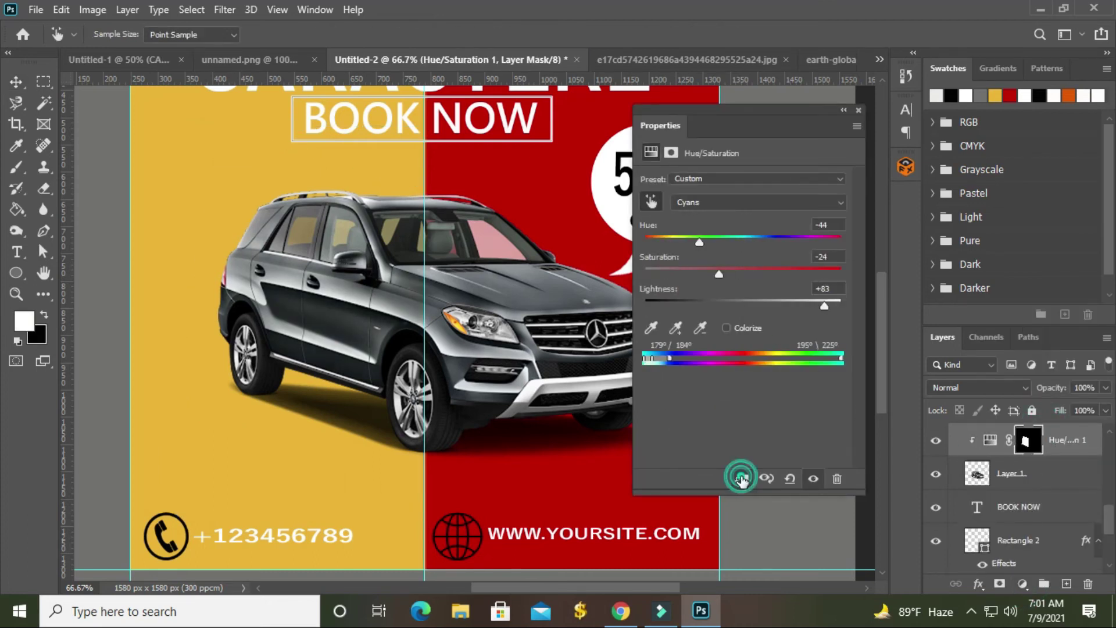
pyautogui.press('v')
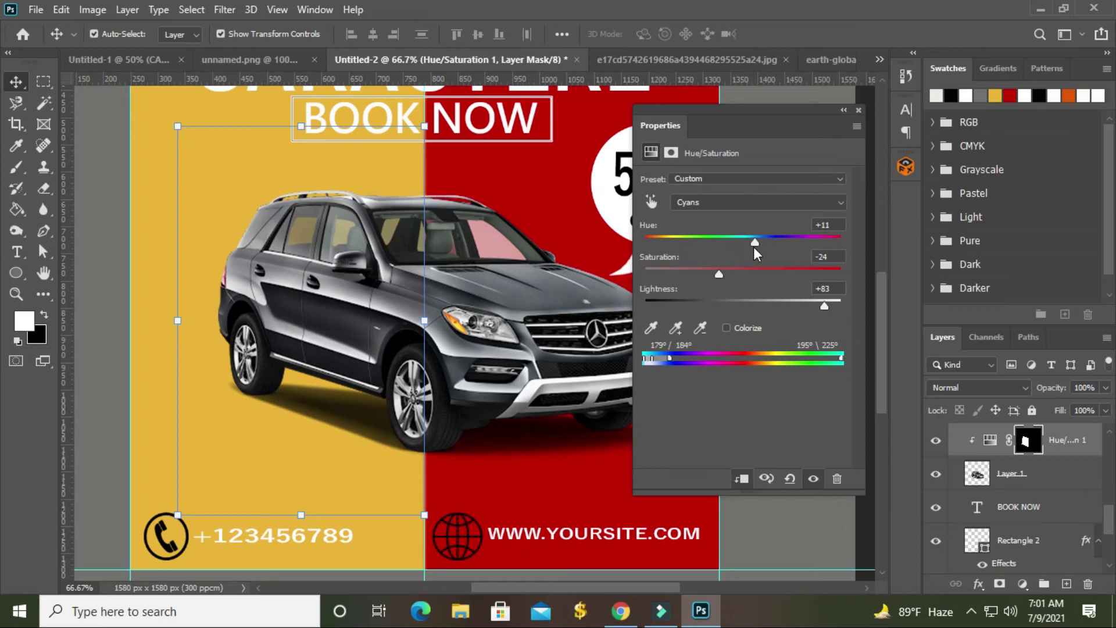
# - Set Hue +141, Saturation +95, Lightness -4 to turn the left half deep red
pyautogui.moveTo(839, 243); pyautogui.dragTo(744, 240)
pyautogui.click(744, 178)
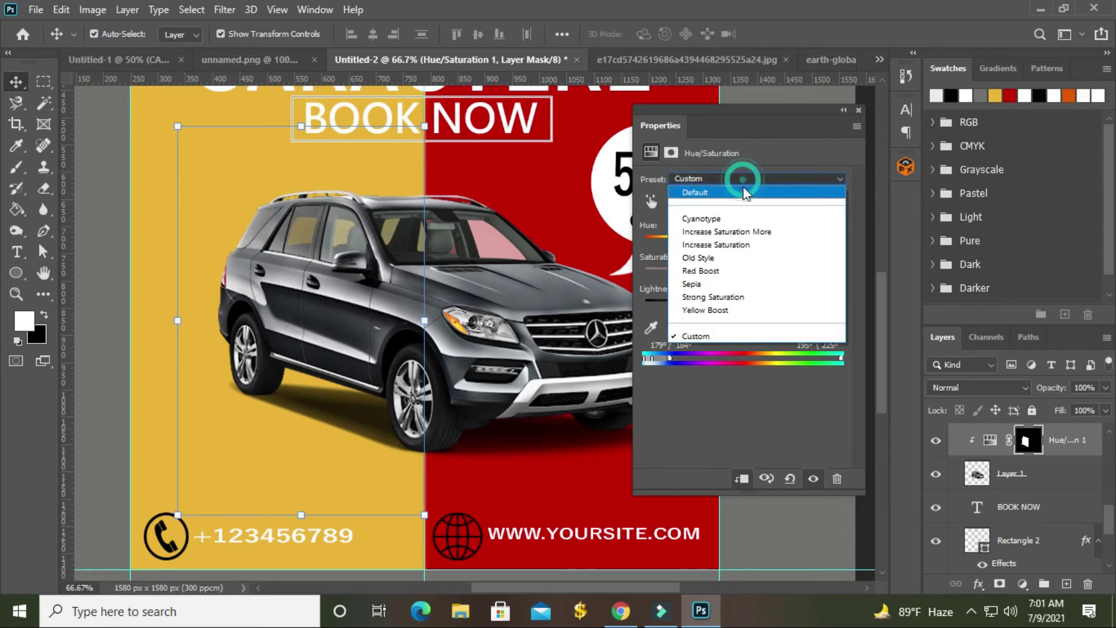
pyautogui.click(723, 270)
pyautogui.moveTo(713, 299); pyautogui.dragTo(738, 304)
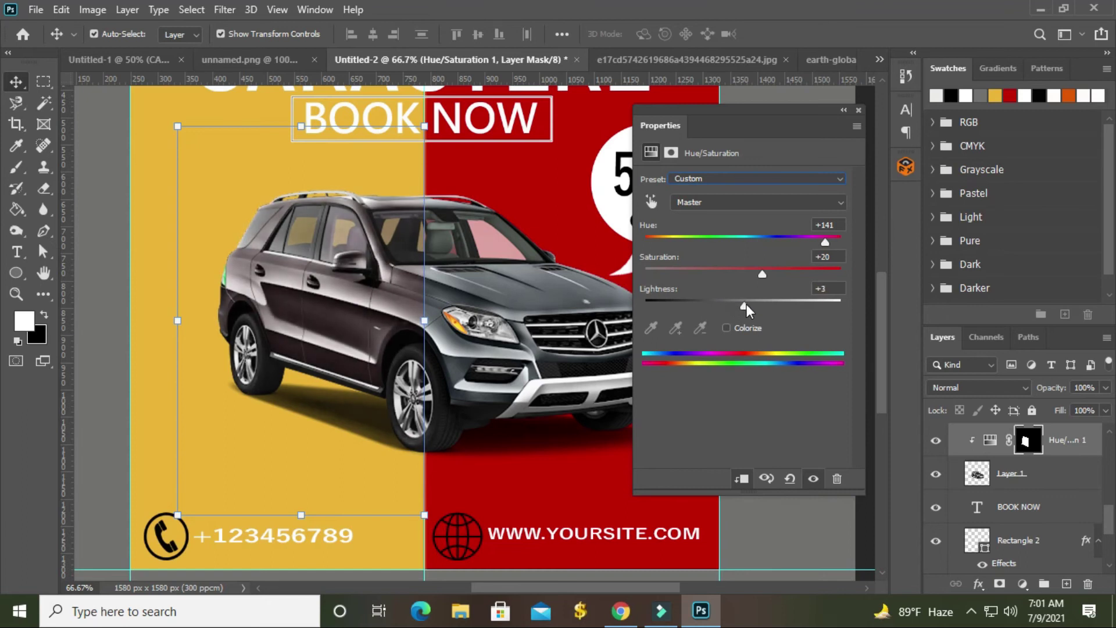
pyautogui.moveTo(812, 279)
pyautogui.mouseDown()
pyautogui.moveTo(839, 280)
pyautogui.moveTo(830, 289)
pyautogui.mouseUp()
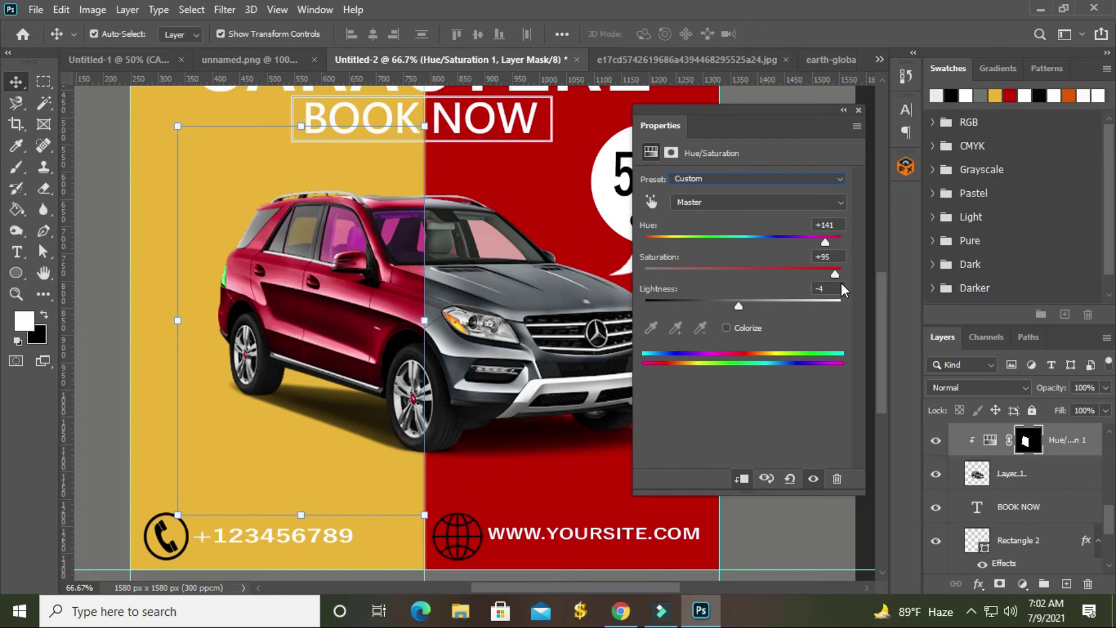
pyautogui.moveTo(835, 283); pyautogui.dragTo(831, 284)
pyautogui.click(377, 314)
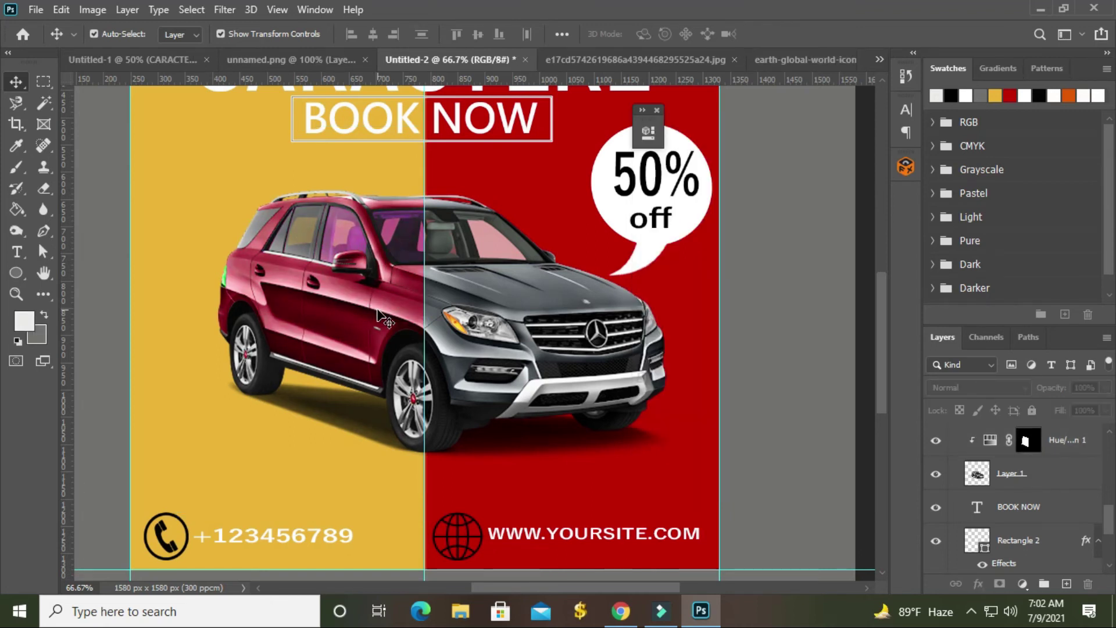
# - Merge the red Hue/Saturation adjustment into the car layer, Layer 1
pyautogui.click(1027, 471)
pyautogui.click(1046, 444)
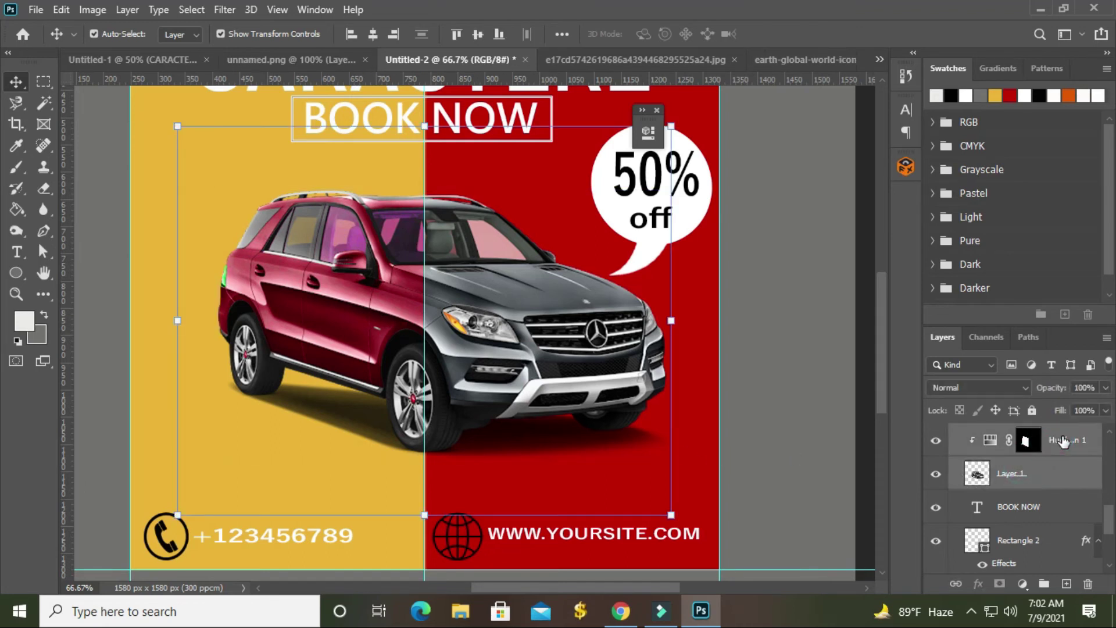
pyautogui.rightClick(1063, 441)
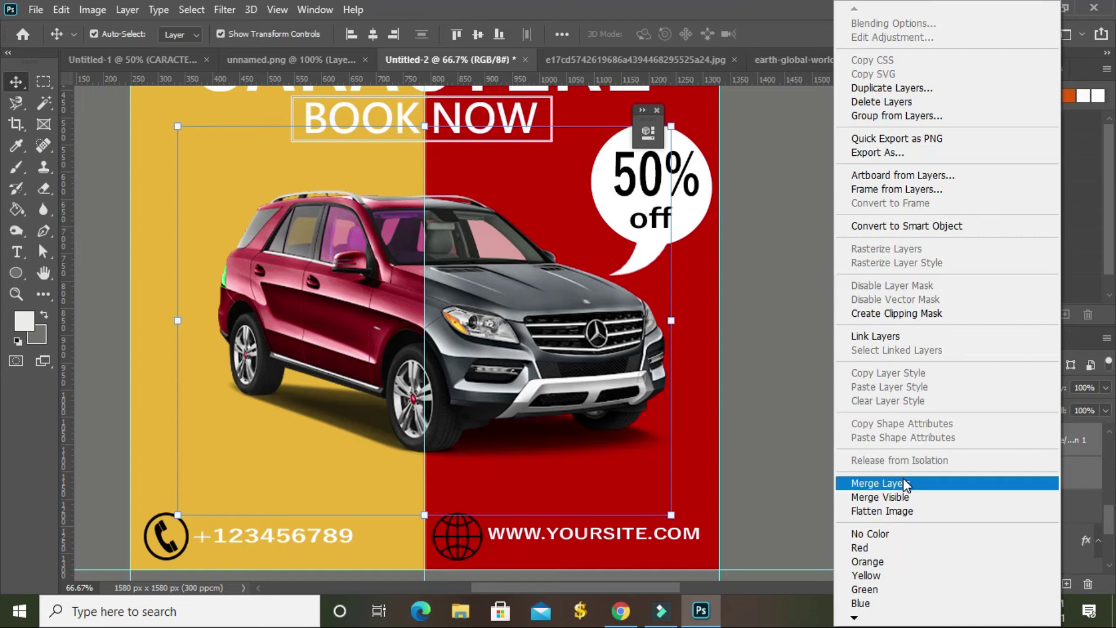
pyautogui.click(902, 481)
# - Trace the car's right half with a closed pen path and load it as a selection
pyautogui.click(44, 233)
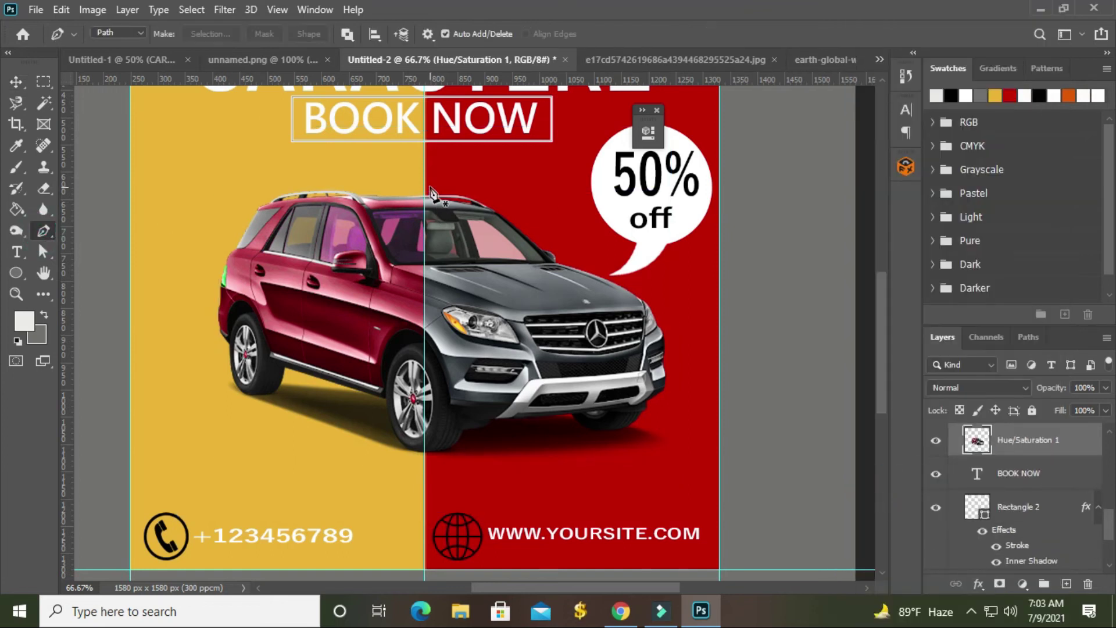
pyautogui.click(424, 180)
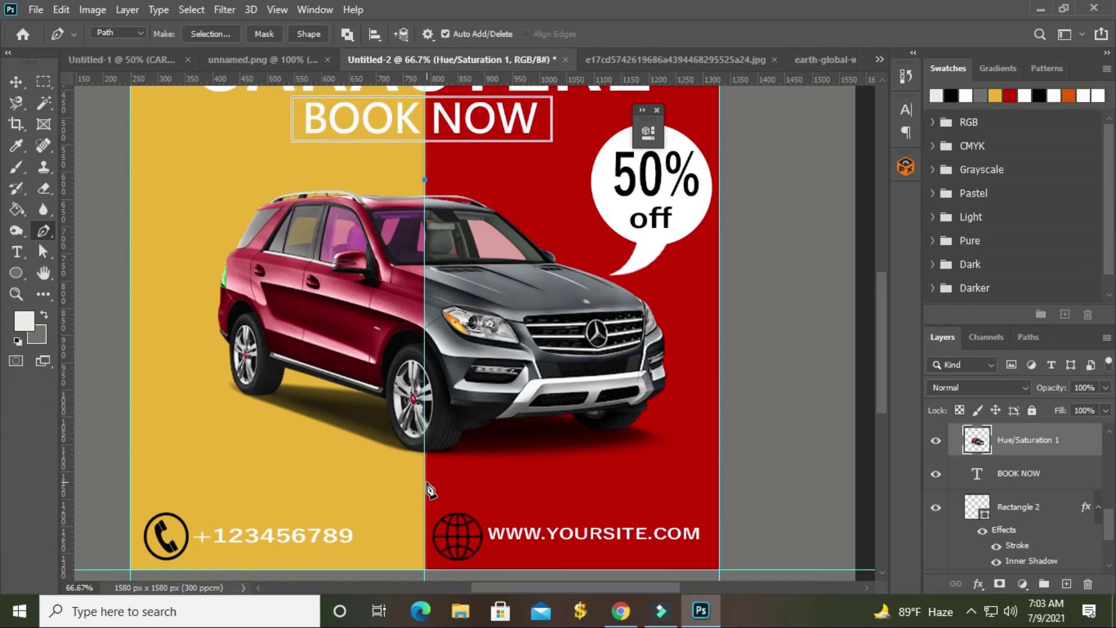
pyautogui.click(425, 482)
pyautogui.click(694, 455)
pyautogui.click(775, 267)
pyautogui.click(425, 179)
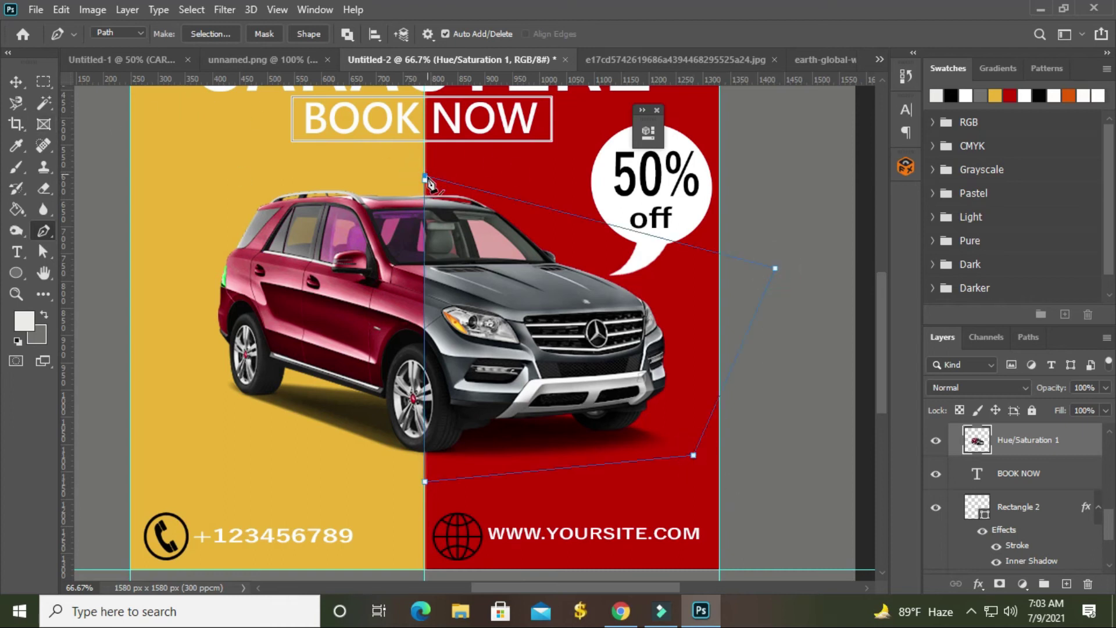
pyautogui.click(425, 180)
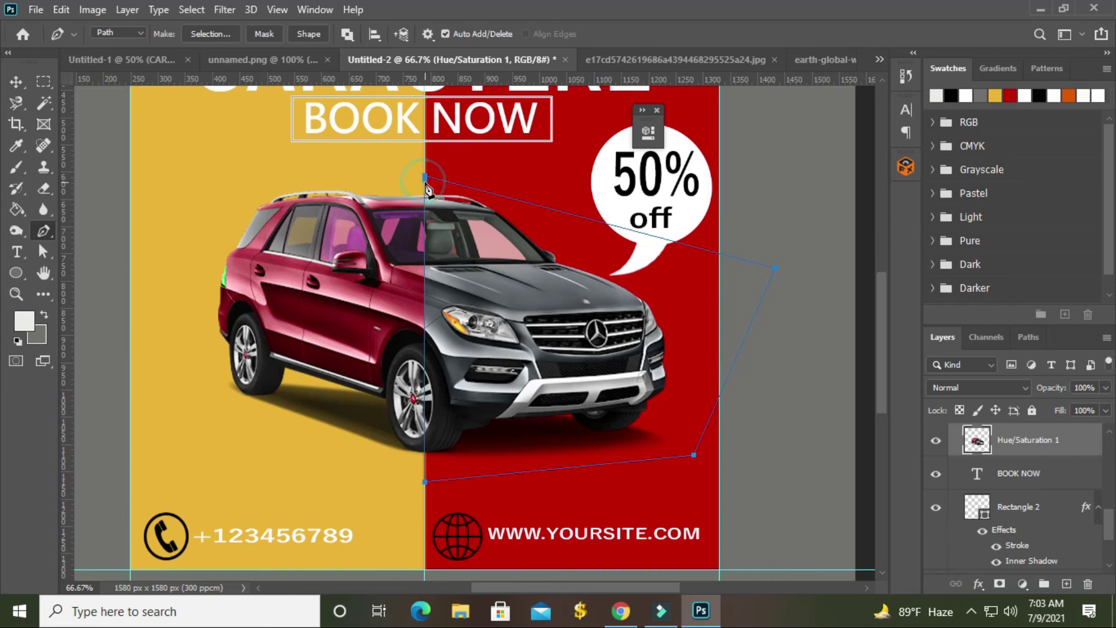
pyautogui.click(27, 83)
pyautogui.hotkey('ctrl', 'Return')
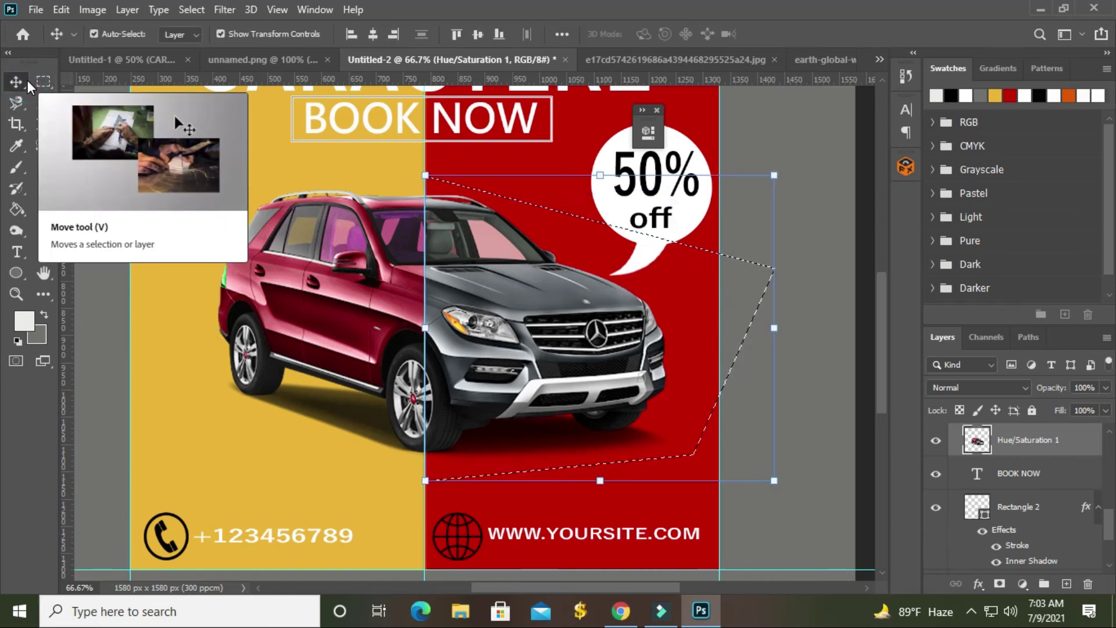
# - Add a clipped Hue/Saturation adjustment at Hue -127, Saturation +88, Lightness +4 to turn the right half green
pyautogui.click(1022, 582)
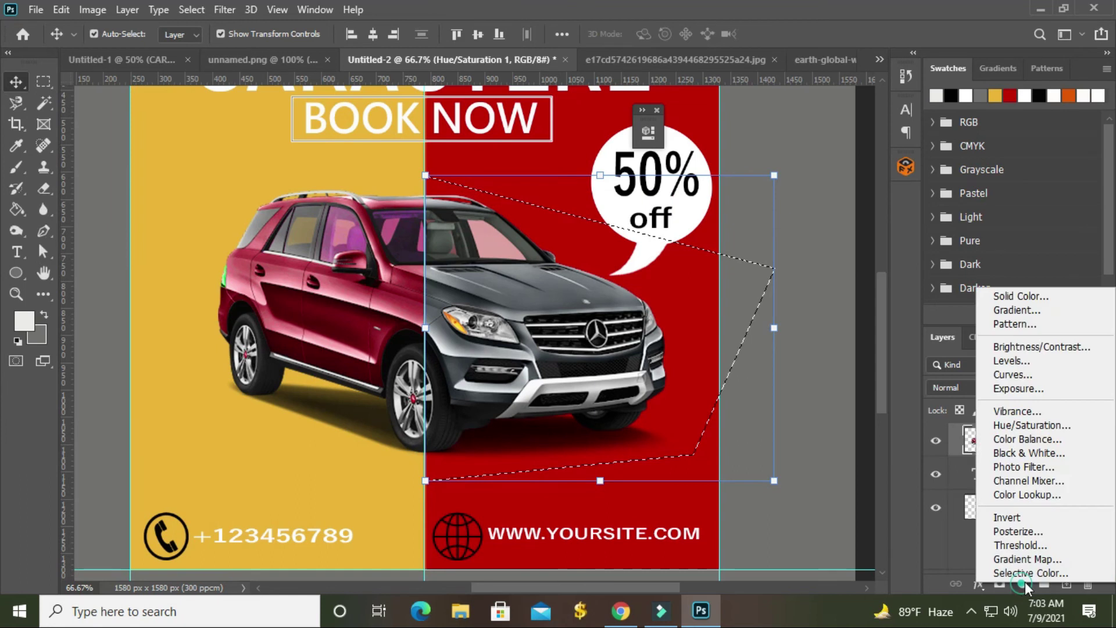
pyautogui.click(1033, 425)
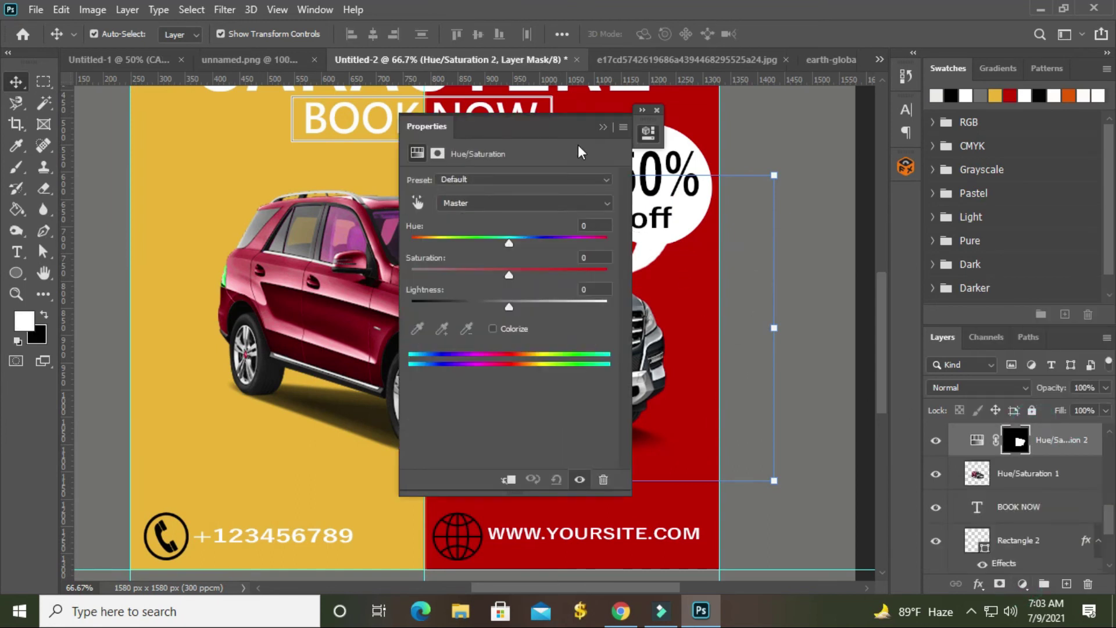
pyautogui.click(772, 460)
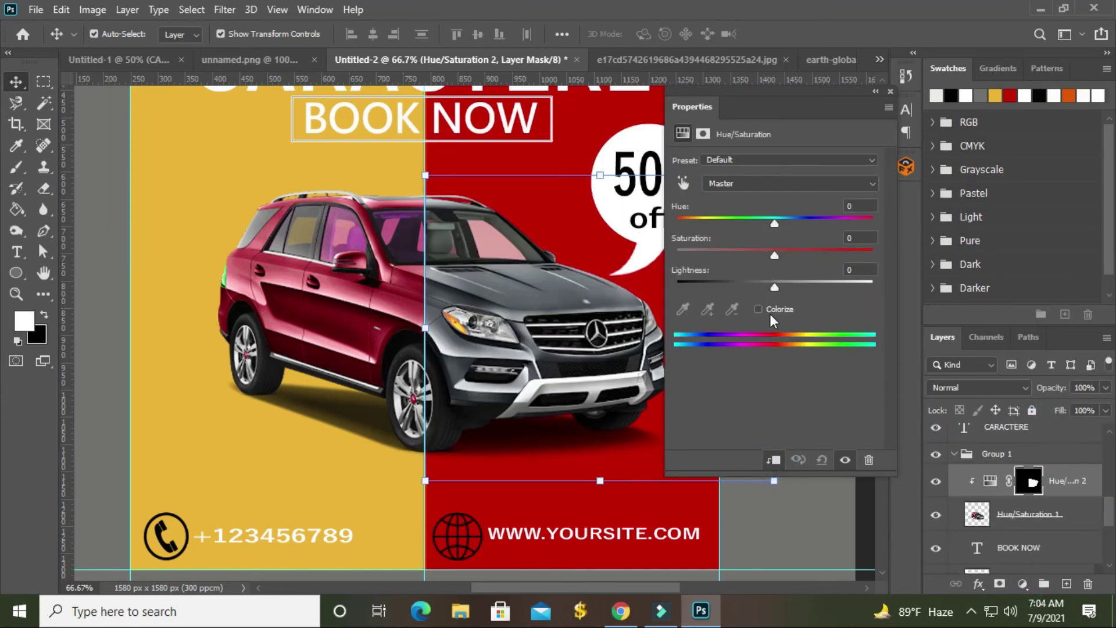
pyautogui.moveTo(779, 249); pyautogui.dragTo(844, 254)
pyautogui.moveTo(774, 223)
pyautogui.mouseDown()
pyautogui.moveTo(705, 221)
pyautogui.moveTo(723, 224)
pyautogui.mouseUp()
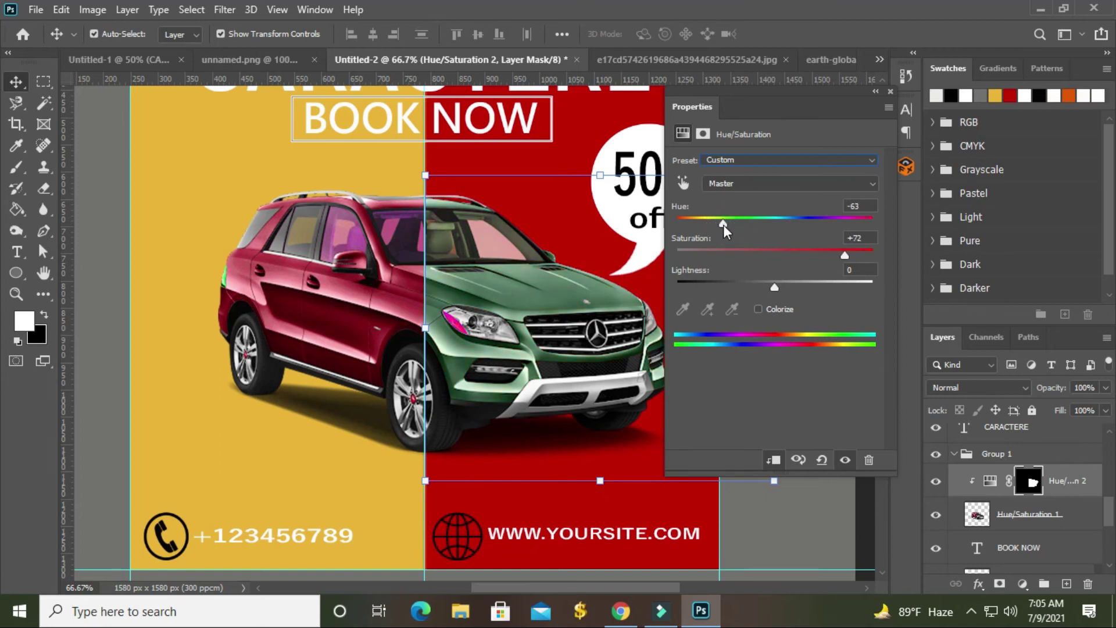
pyautogui.moveTo(775, 287)
pyautogui.mouseDown()
pyautogui.moveTo(811, 286)
pyautogui.moveTo(770, 288)
pyautogui.mouseUp()
pyautogui.moveTo(723, 223); pyautogui.dragTo(697, 223)
pyautogui.moveTo(845, 255)
pyautogui.mouseDown()
pyautogui.moveTo(873, 263)
pyautogui.moveTo(860, 262)
pyautogui.mouseUp()
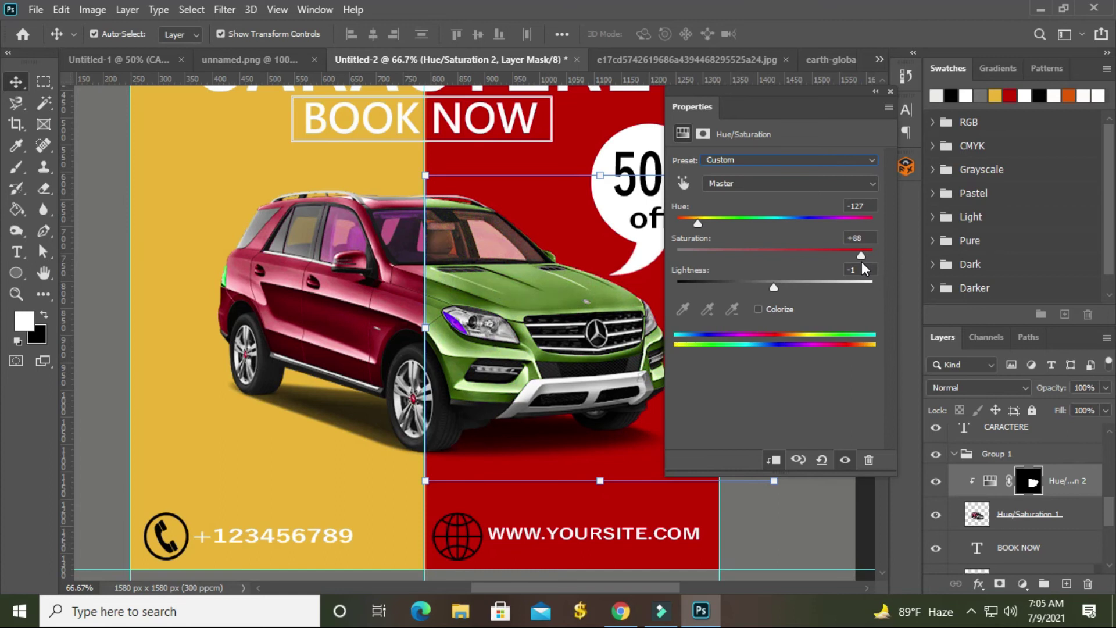
pyautogui.moveTo(777, 284)
pyautogui.mouseDown()
pyautogui.moveTo(790, 287)
pyautogui.moveTo(779, 285)
pyautogui.mouseUp()
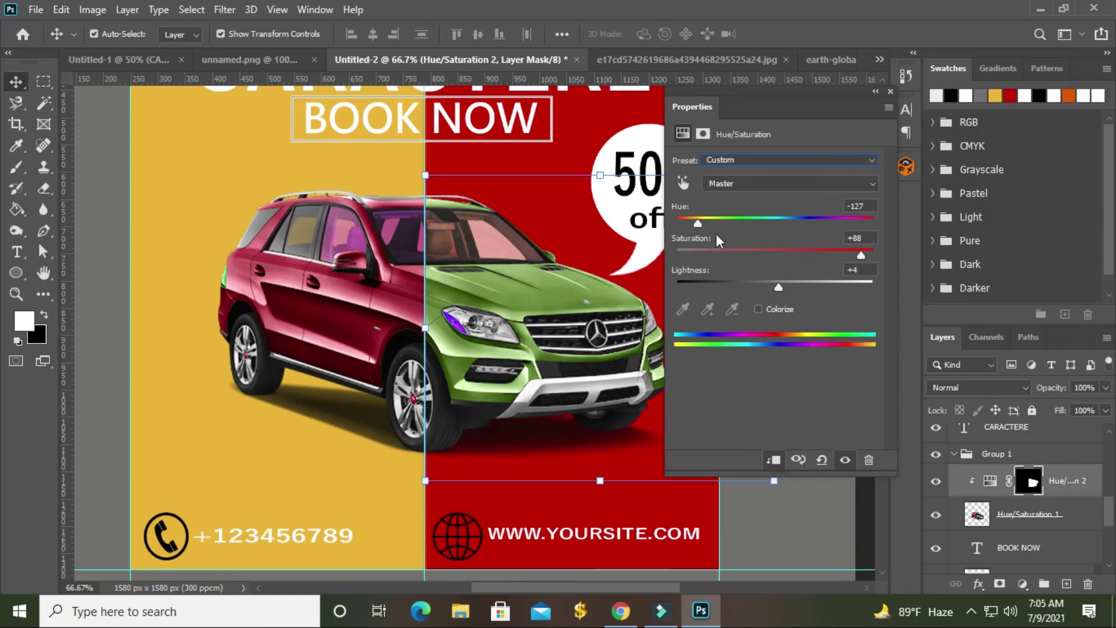
pyautogui.click(905, 75)
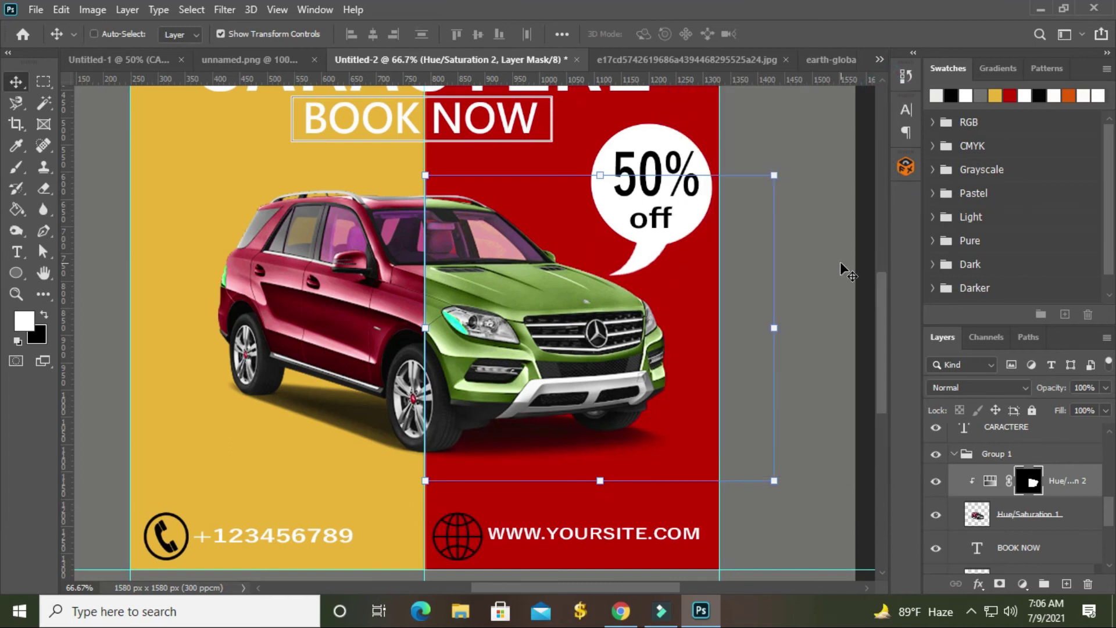
pyautogui.press('ctrl')
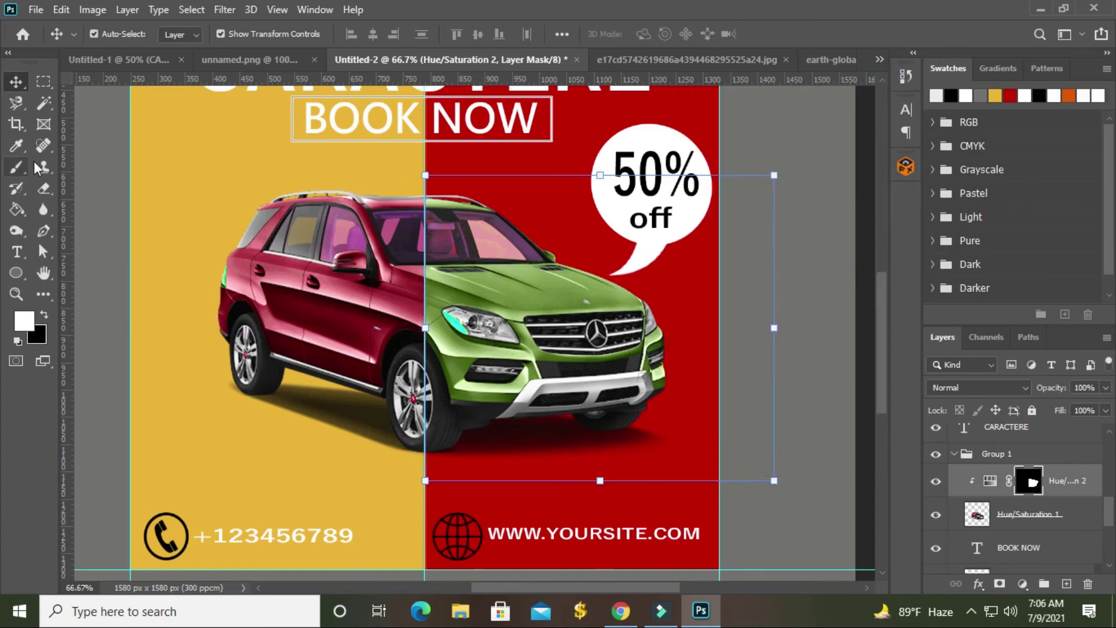
# - Select the Rectangle 1 background layer and open its gradient fill in the Gradient Editor
pyautogui.keyDown('ctrl'); pyautogui.click(87, 125); pyautogui.keyUp('ctrl')
pyautogui.hotkey('ctrl', '-')
pyautogui.hotkey('ctrl', '-')
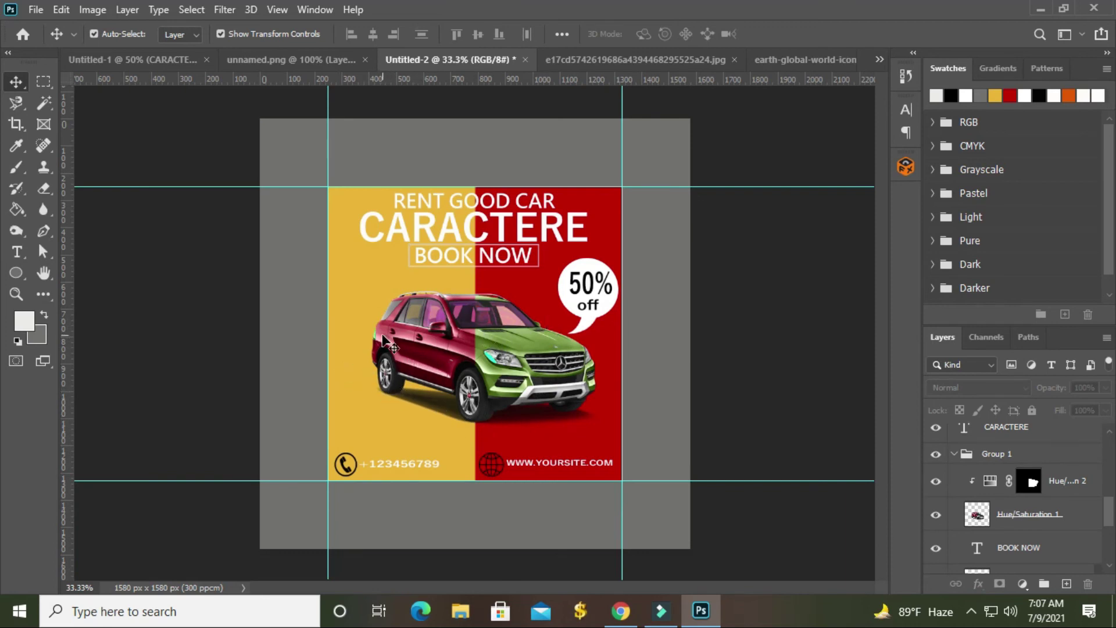
pyautogui.click(350, 345)
pyautogui.doubleClick(962, 558)
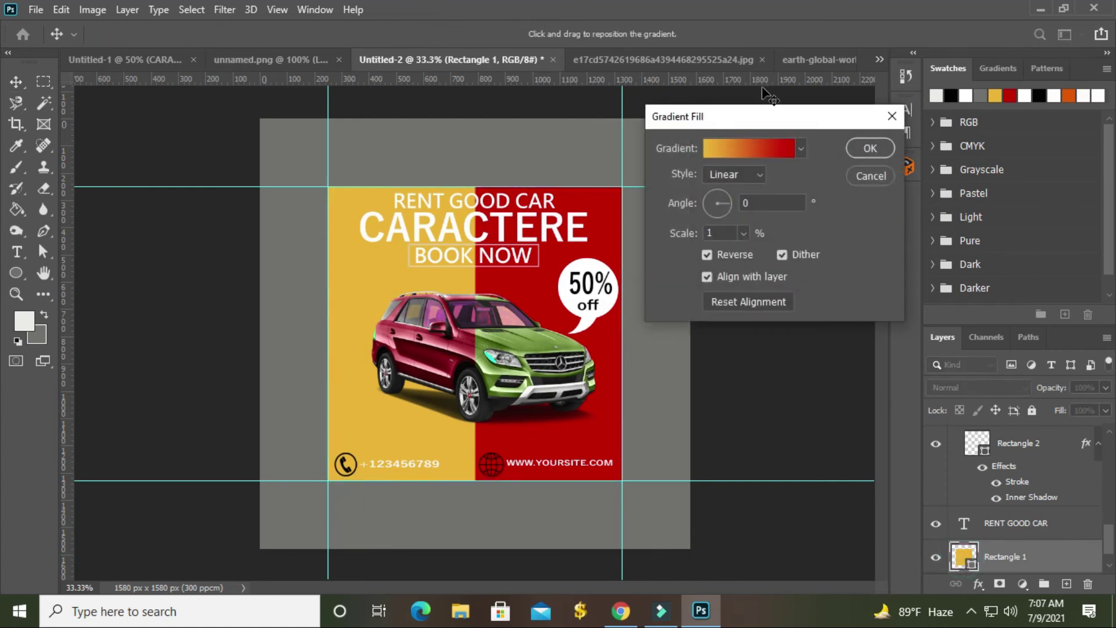
pyautogui.moveTo(775, 110); pyautogui.dragTo(815, 111)
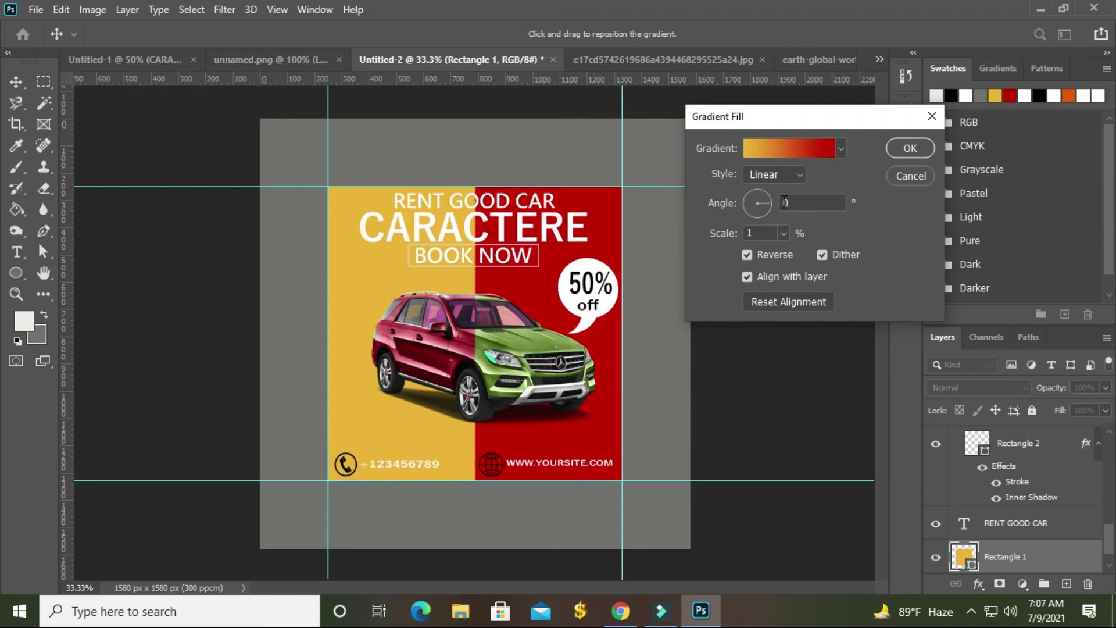
pyautogui.click(832, 149)
pyautogui.moveTo(737, 22); pyautogui.dragTo(892, 30)
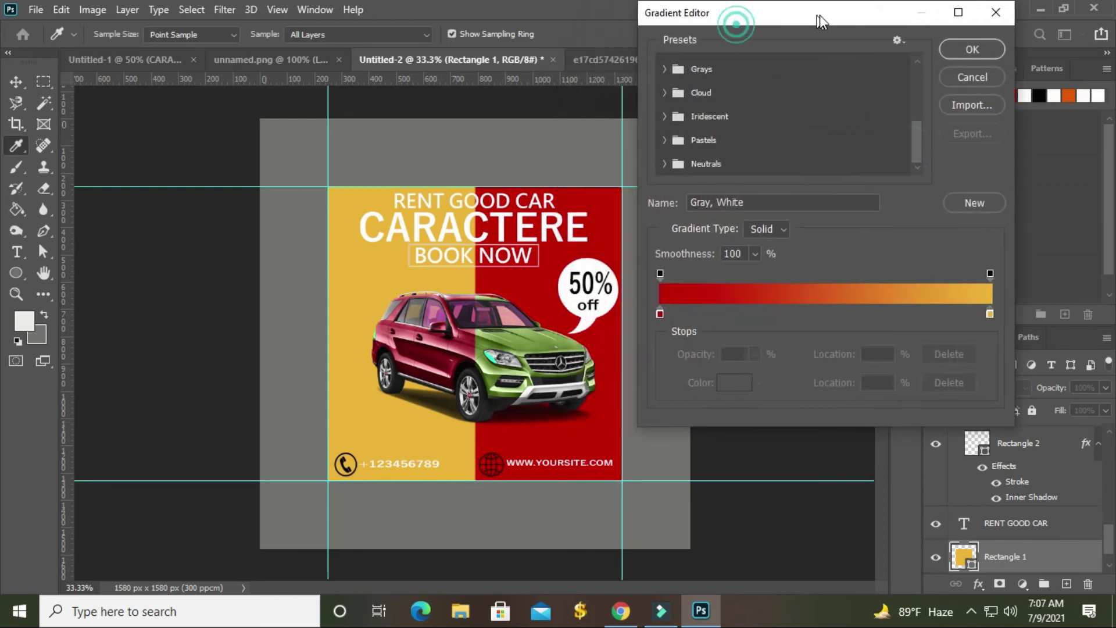
# - Set one gradient stop to a deep, saturated red sampled from the car body
pyautogui.moveTo(735, 321); pyautogui.dragTo(737, 322)
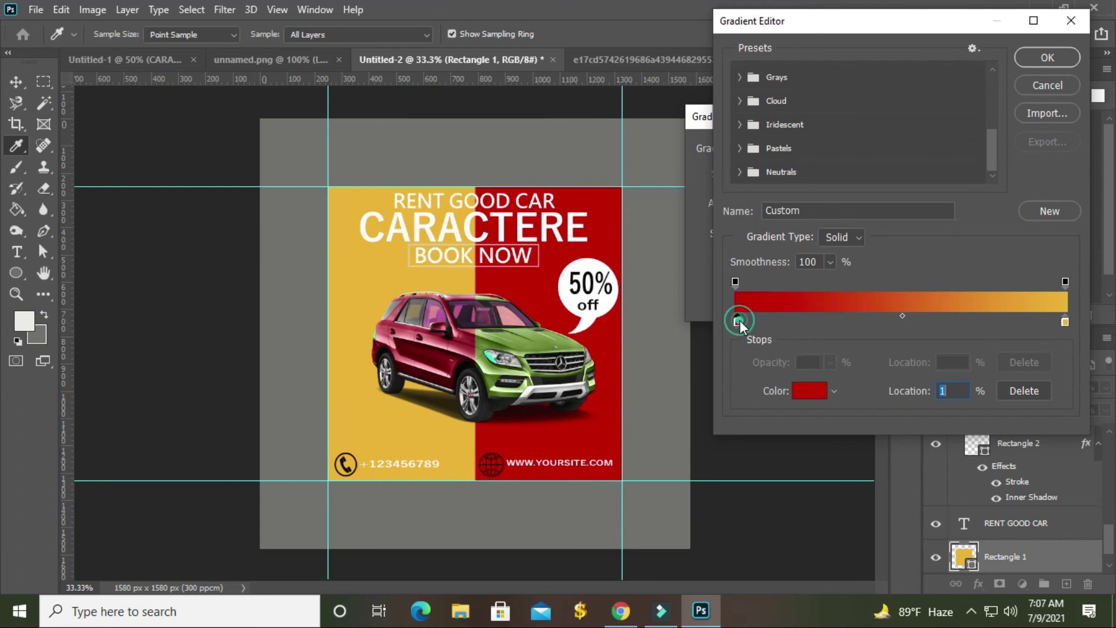
pyautogui.doubleClick(738, 321)
pyautogui.click(442, 349)
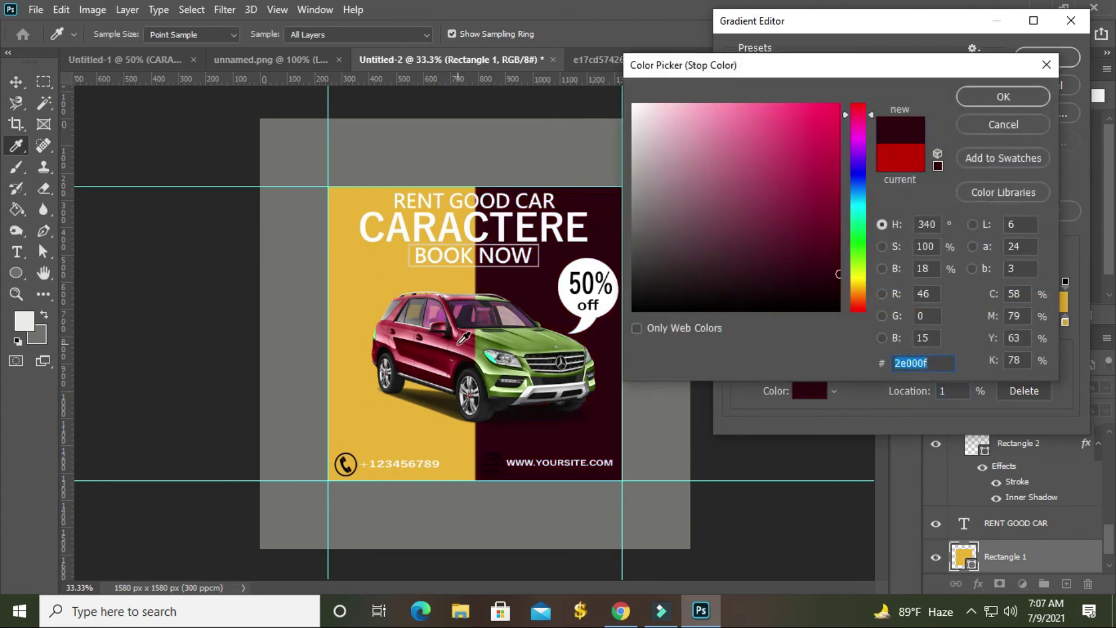
pyautogui.click(433, 340)
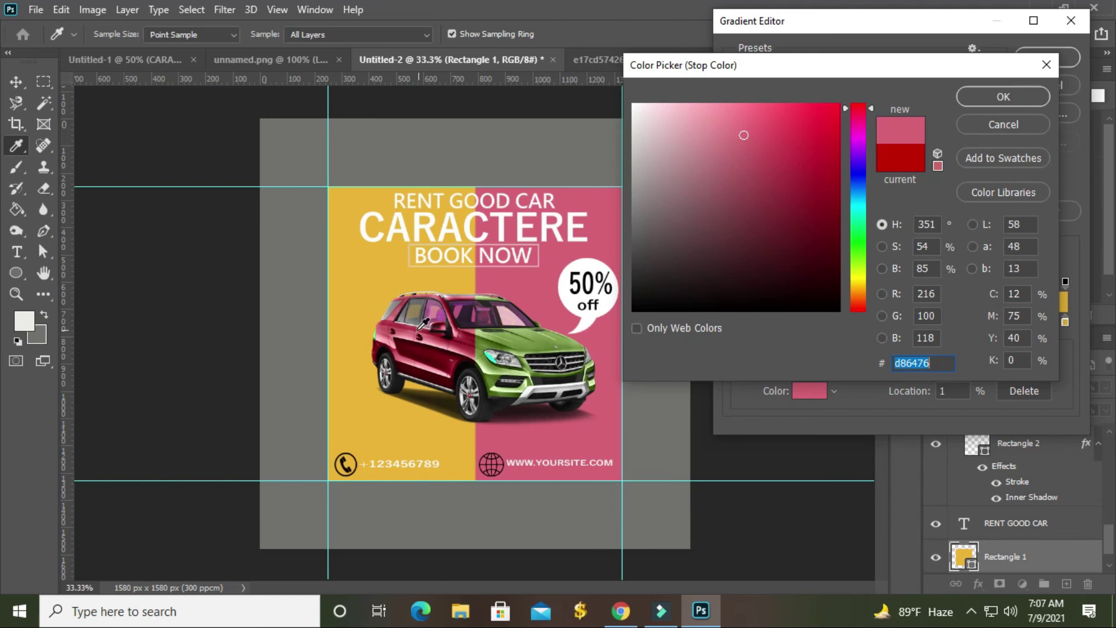
pyautogui.click(415, 322)
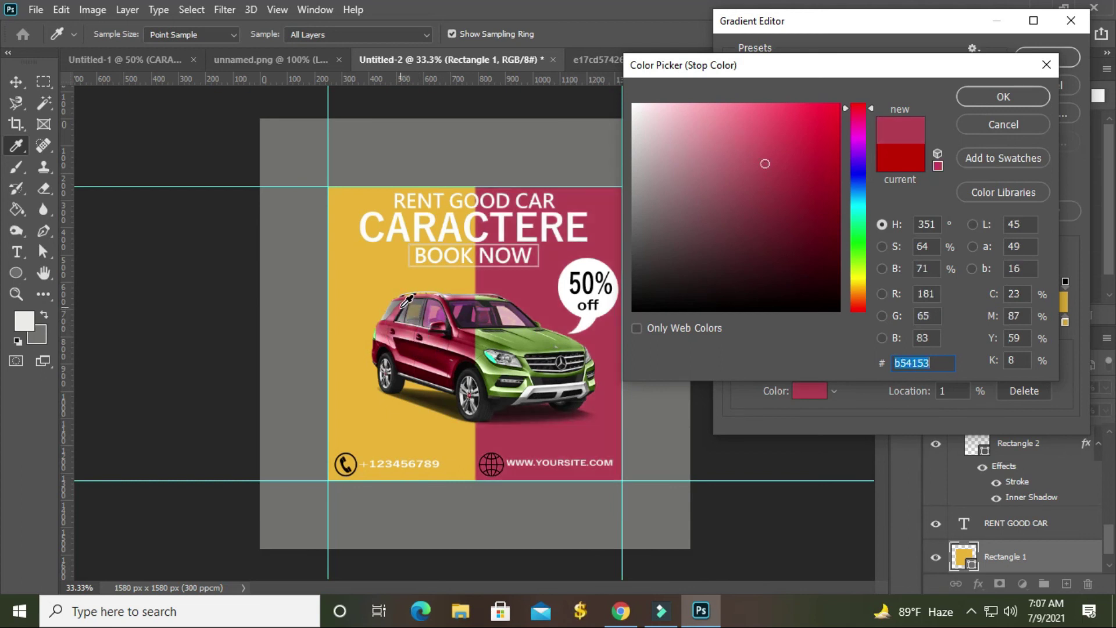
pyautogui.click(402, 302)
pyautogui.moveTo(746, 155); pyautogui.dragTo(787, 159)
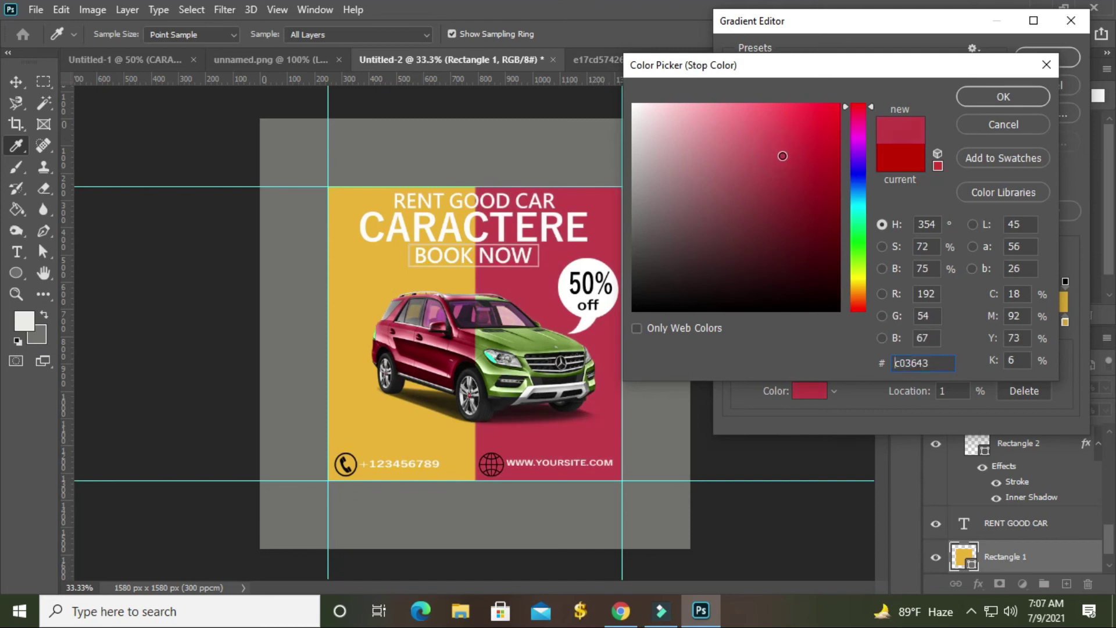
pyautogui.click(788, 156)
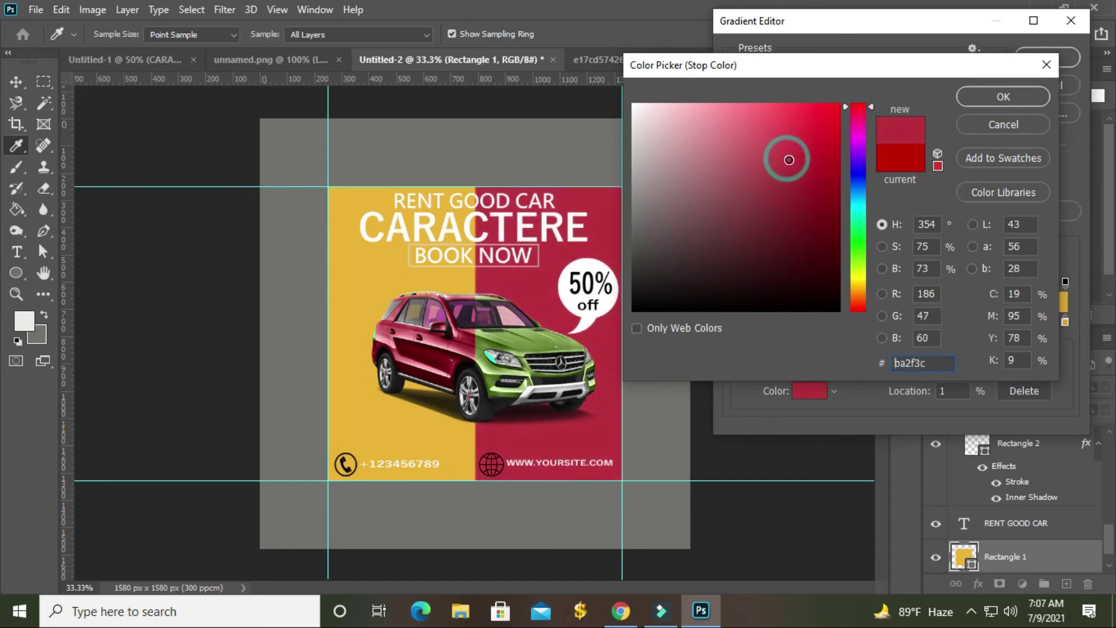
pyautogui.click(791, 157)
pyautogui.click(796, 157)
pyautogui.click(999, 97)
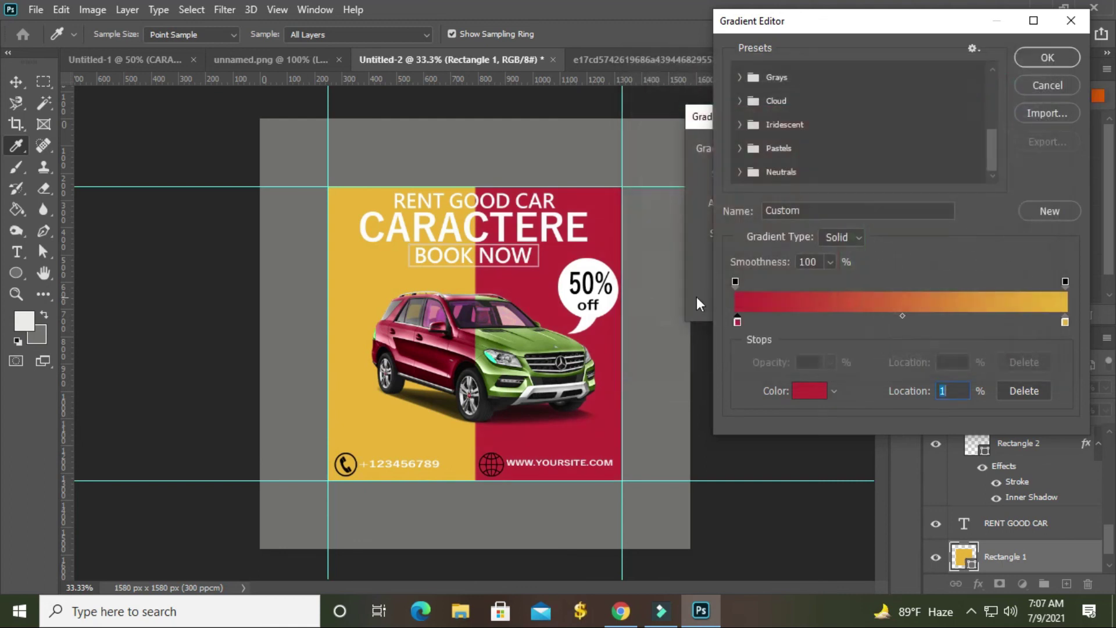
# - Set the other stop to the car's green and accept the green/deep-red gradient
pyautogui.doubleClick(1065, 321)
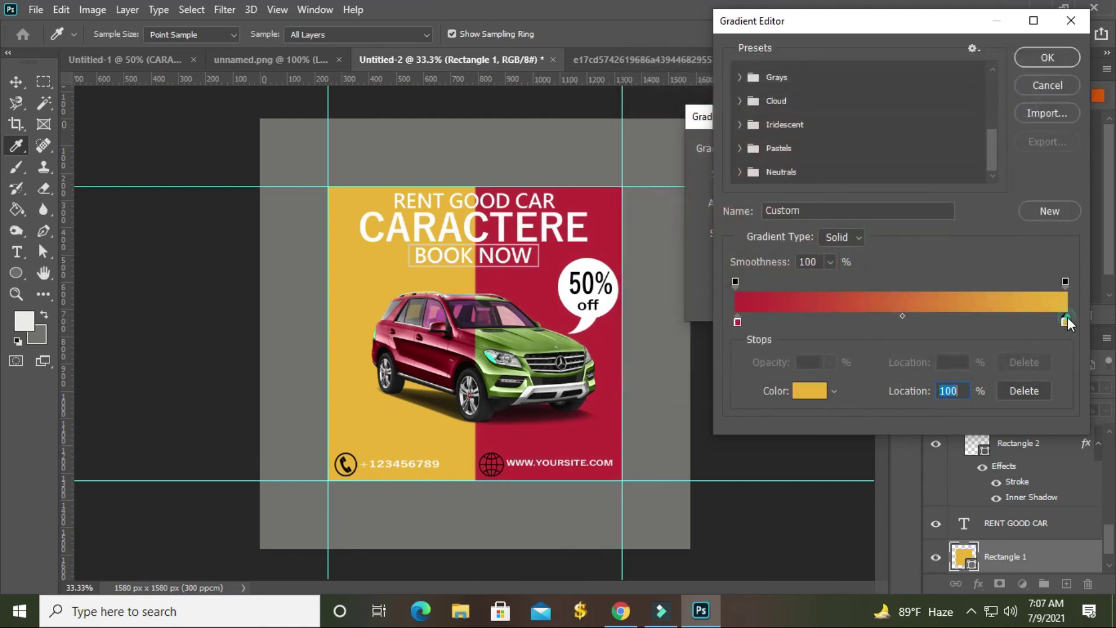
pyautogui.click(527, 333)
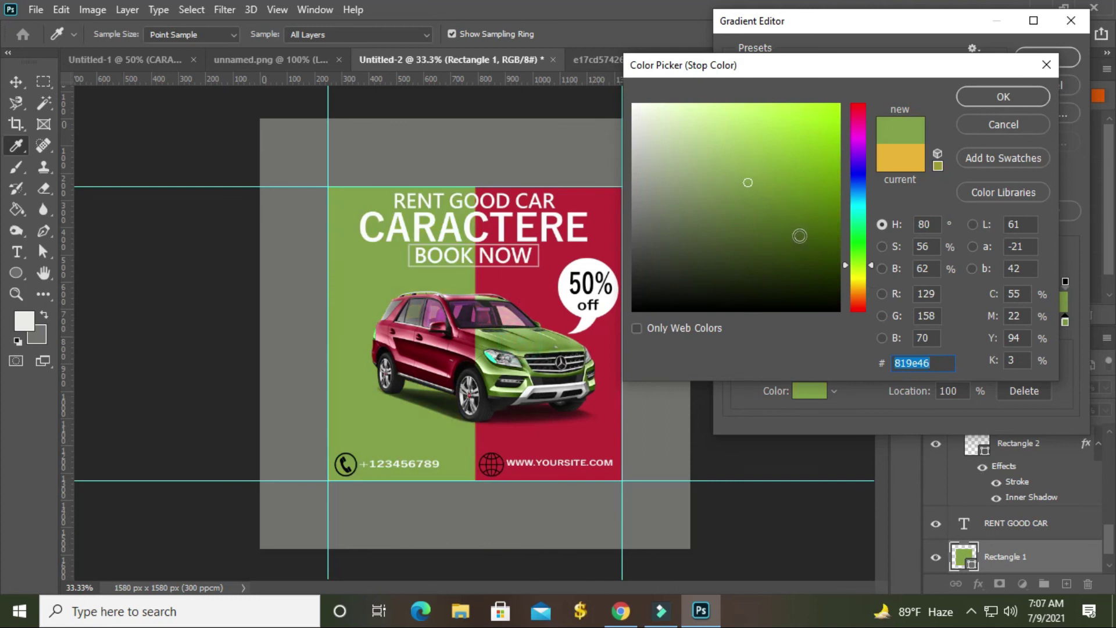
pyautogui.click(1004, 97)
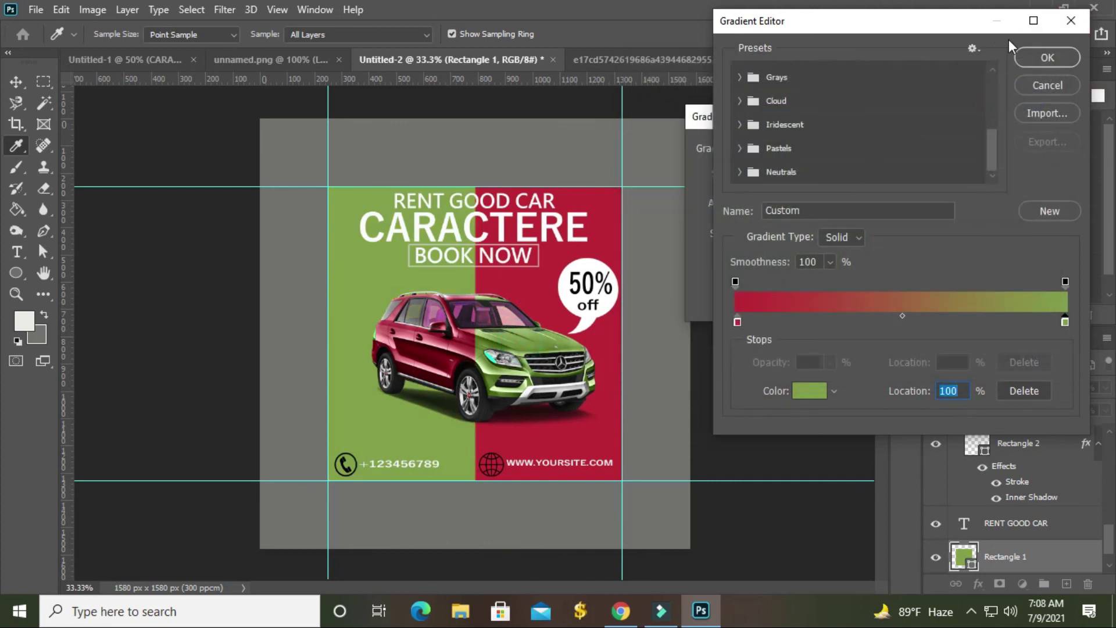
pyautogui.click(1048, 57)
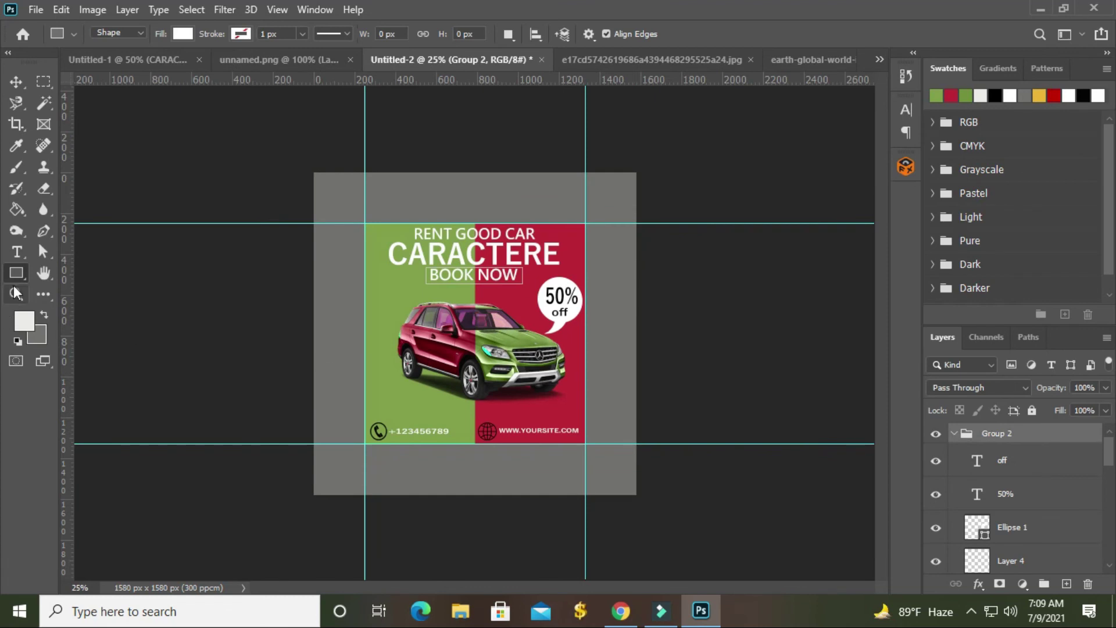
# - Draw a new rectangle, Rectangle 3, covering the whole canvas
pyautogui.click(18, 276)
pyautogui.moveTo(313, 171); pyautogui.dragTo(634, 494)
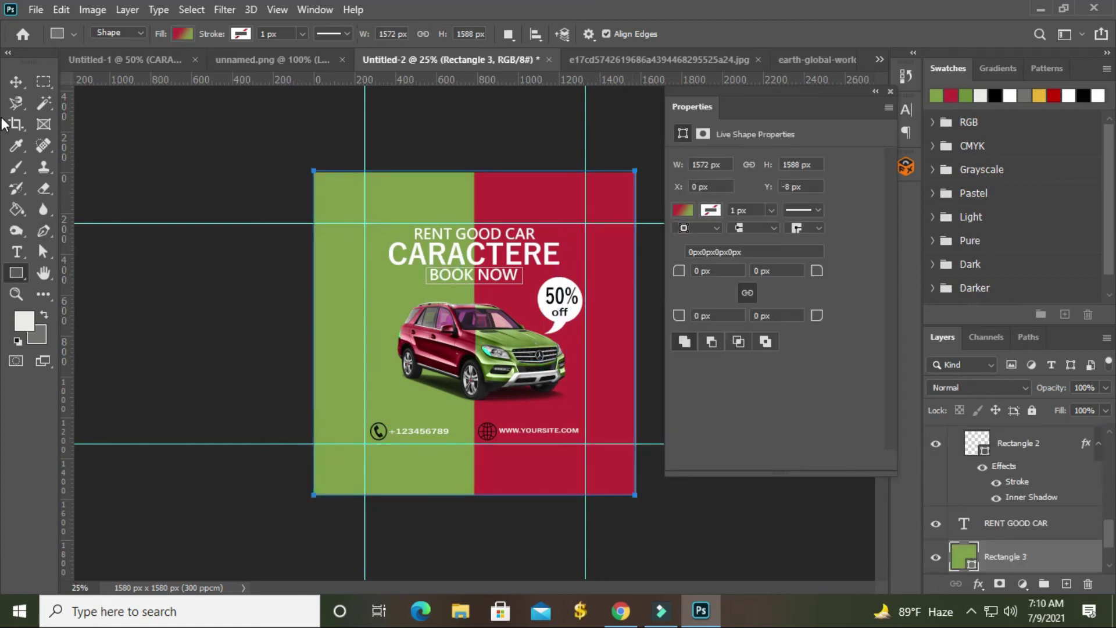
pyautogui.click(17, 81)
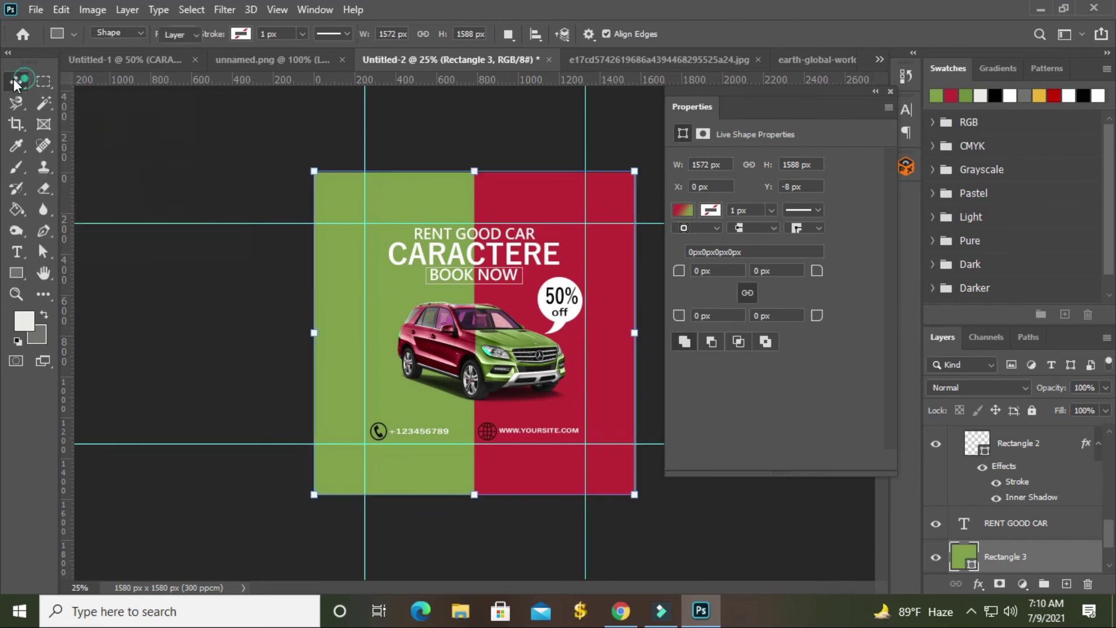
pyautogui.rightClick(541, 273)
pyautogui.click(579, 302)
pyautogui.hotkey('ctrl', 't')
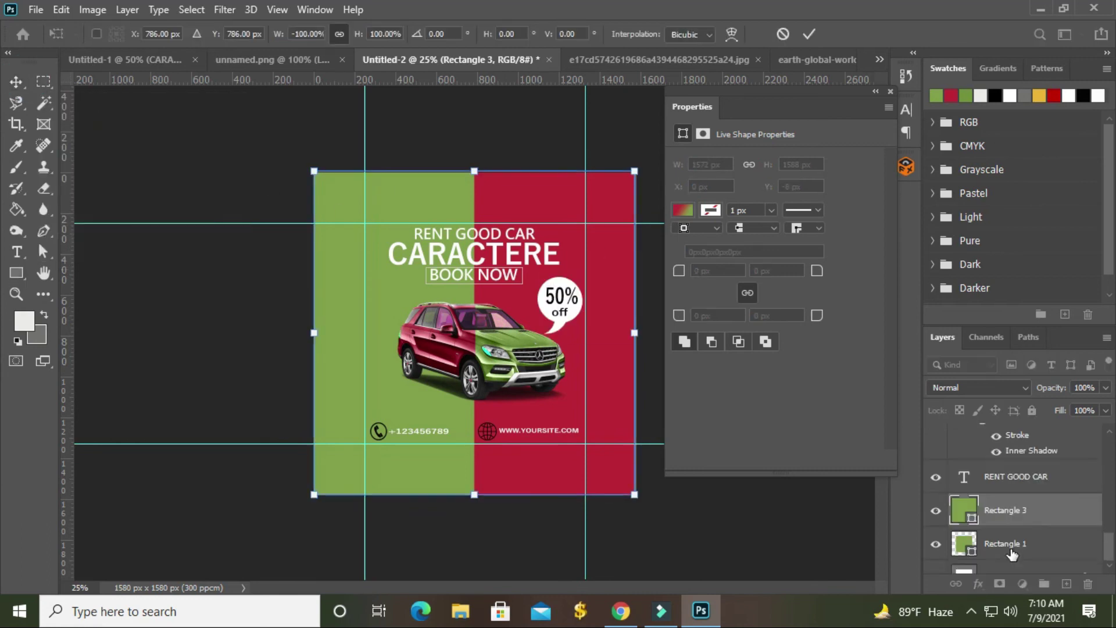
pyautogui.scroll(-2, 960, 524)
pyautogui.press('Return')
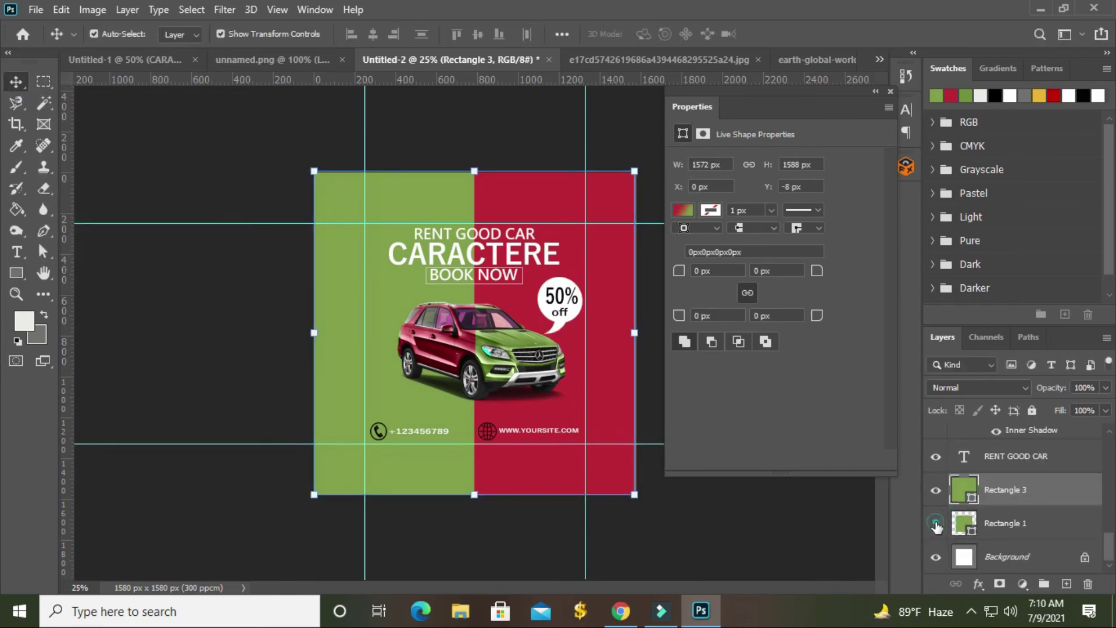
pyautogui.scroll(1, 1005, 525)
pyautogui.scroll(1, 1005, 525)
pyautogui.scroll(1, 1005, 525)
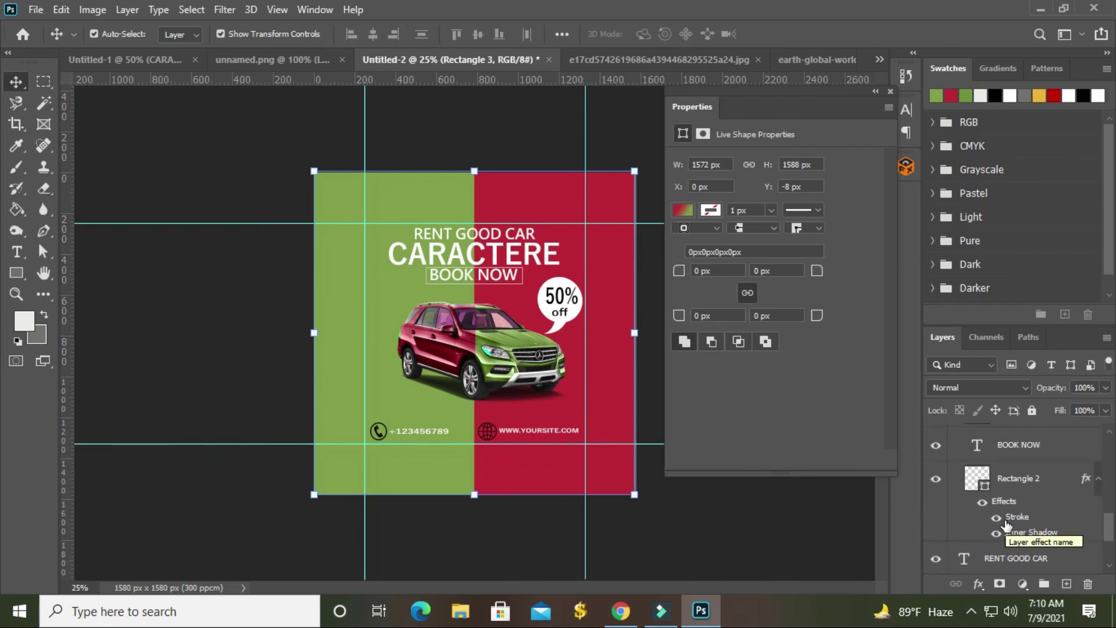
# - Reverse Rectangle 3's gradient fill and move it below Rectangle 1 in the layer stack
pyautogui.click(683, 210)
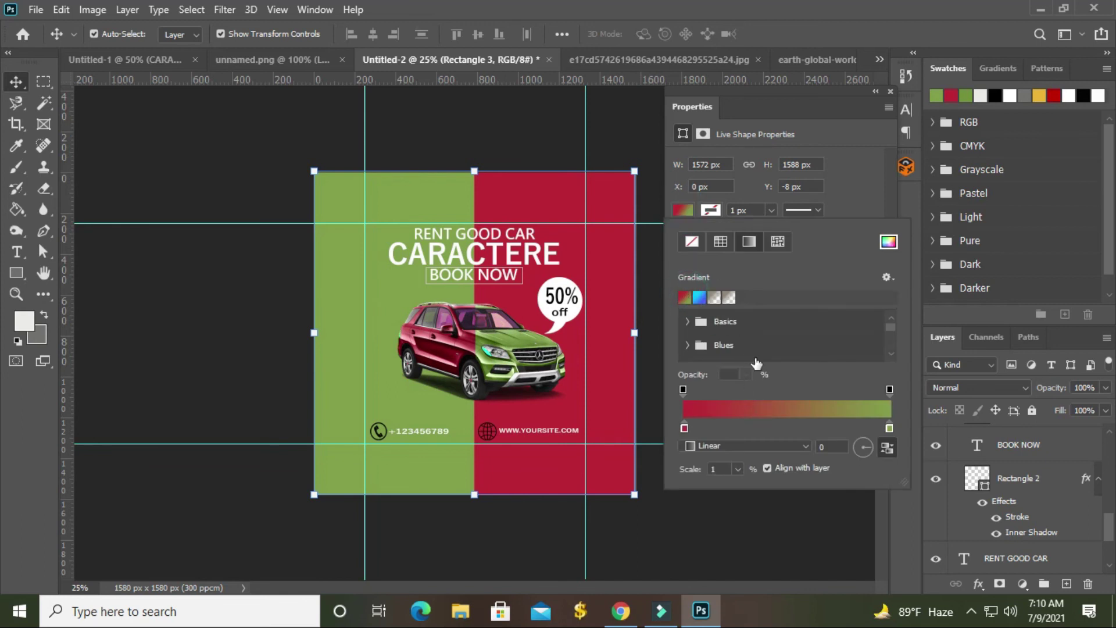
pyautogui.click(888, 448)
pyautogui.click(993, 523)
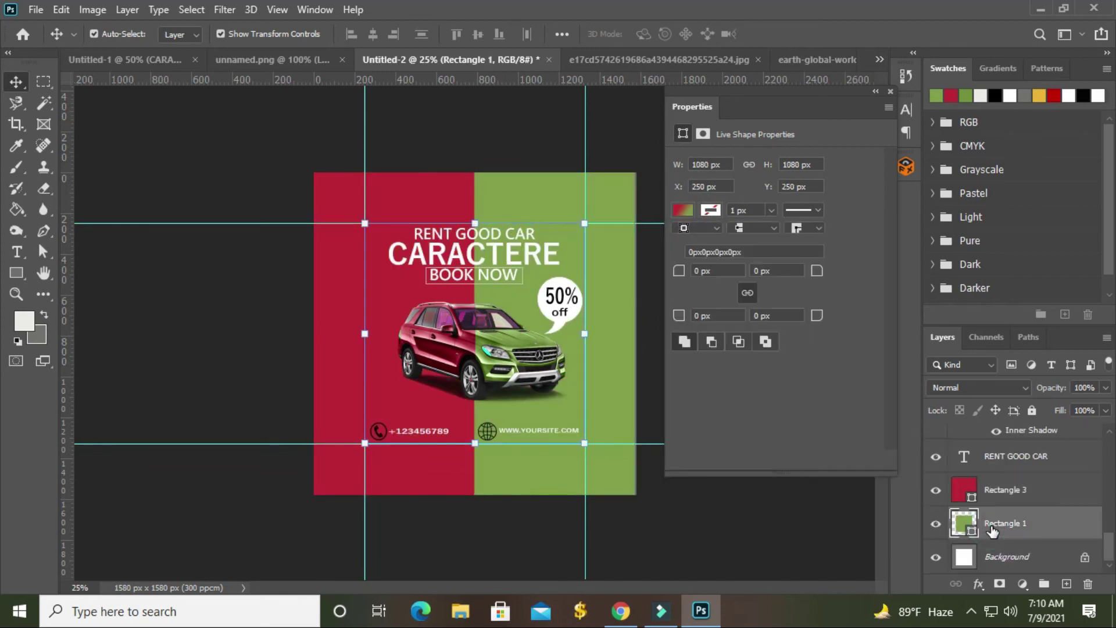
pyautogui.click(936, 490)
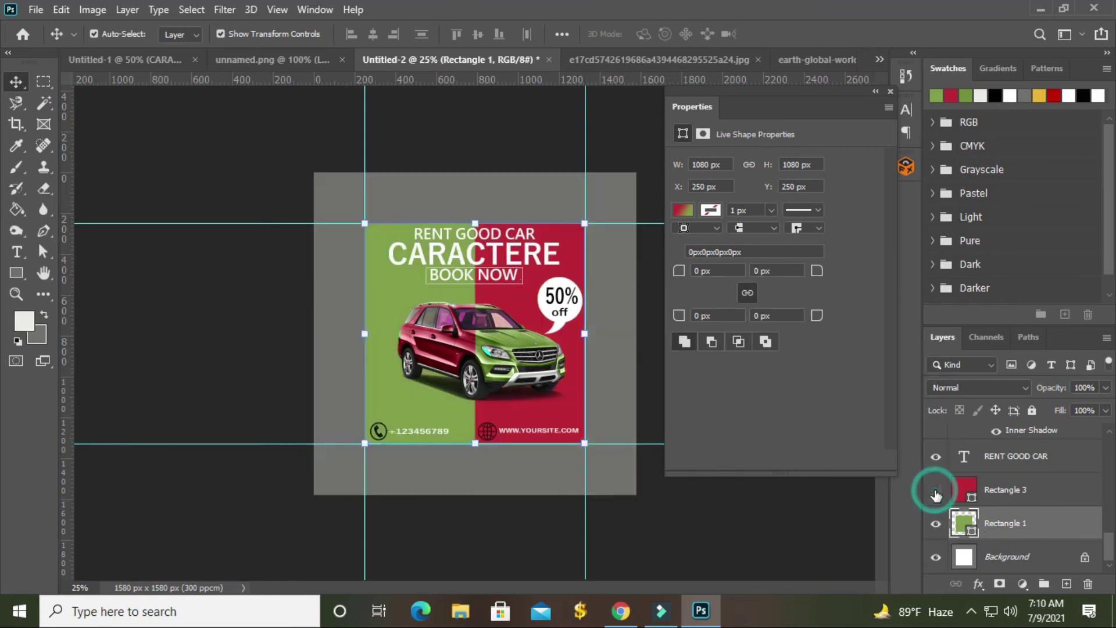
pyautogui.click(936, 491)
pyautogui.click(936, 491)
pyautogui.moveTo(1034, 492); pyautogui.dragTo(1032, 541)
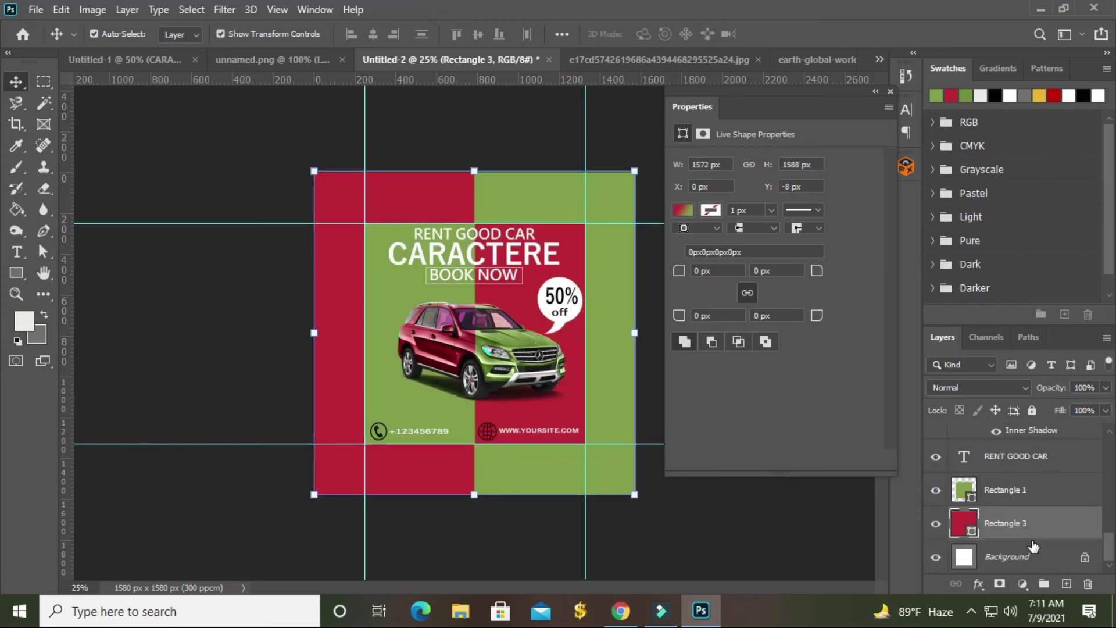
# - Close the Properties panel and drag all four guides, two vertical and two horizontal, back onto the rulers
pyautogui.click(817, 507)
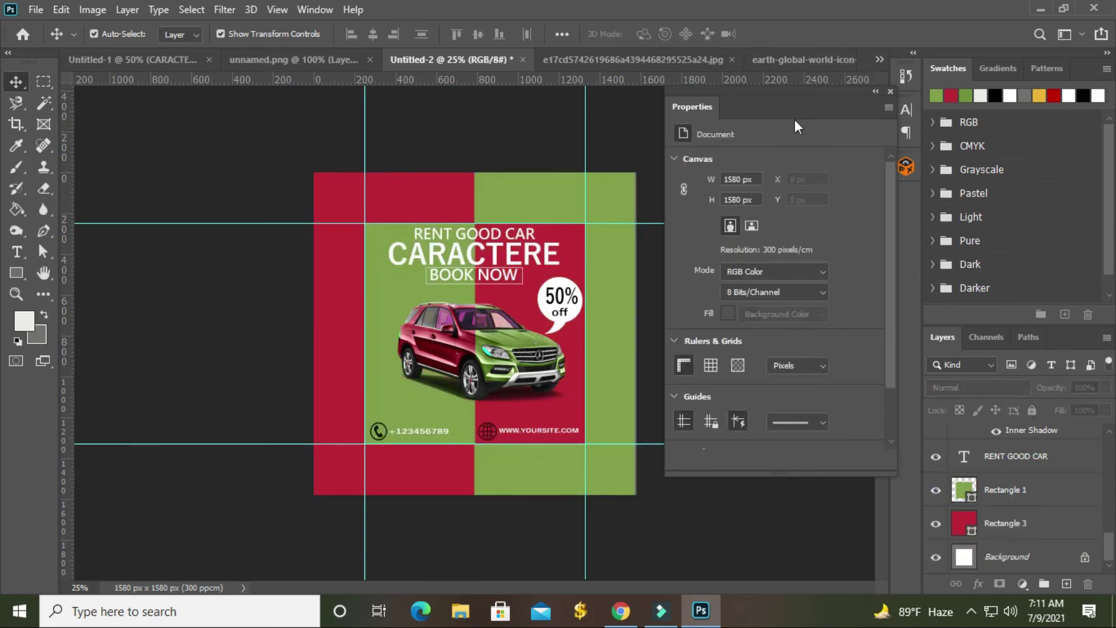
pyautogui.click(890, 91)
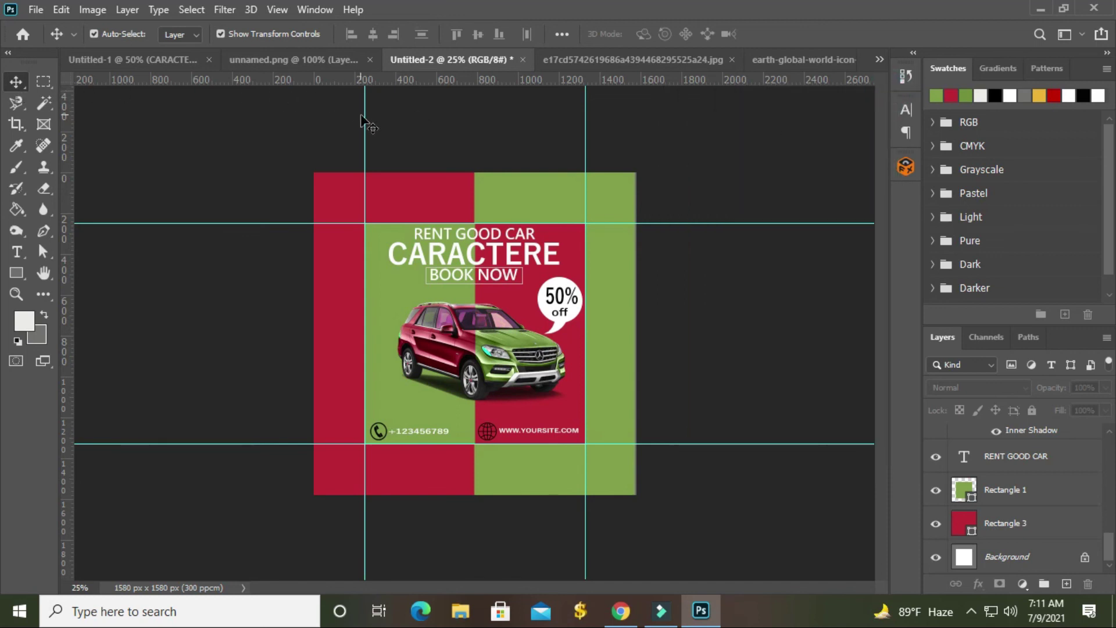
pyautogui.moveTo(364, 121)
pyautogui.mouseDown()
pyautogui.moveTo(143, 131)
pyautogui.moveTo(67, 122)
pyautogui.mouseUp()
pyautogui.moveTo(585, 109); pyautogui.dragTo(67, 132)
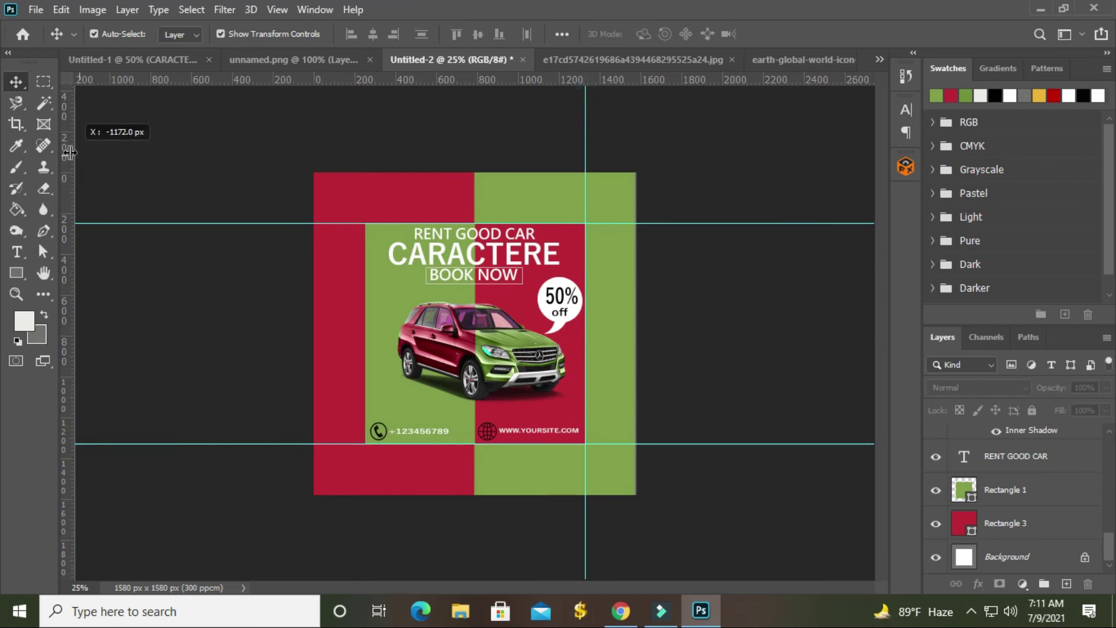
pyautogui.moveTo(192, 223); pyautogui.dragTo(221, 79)
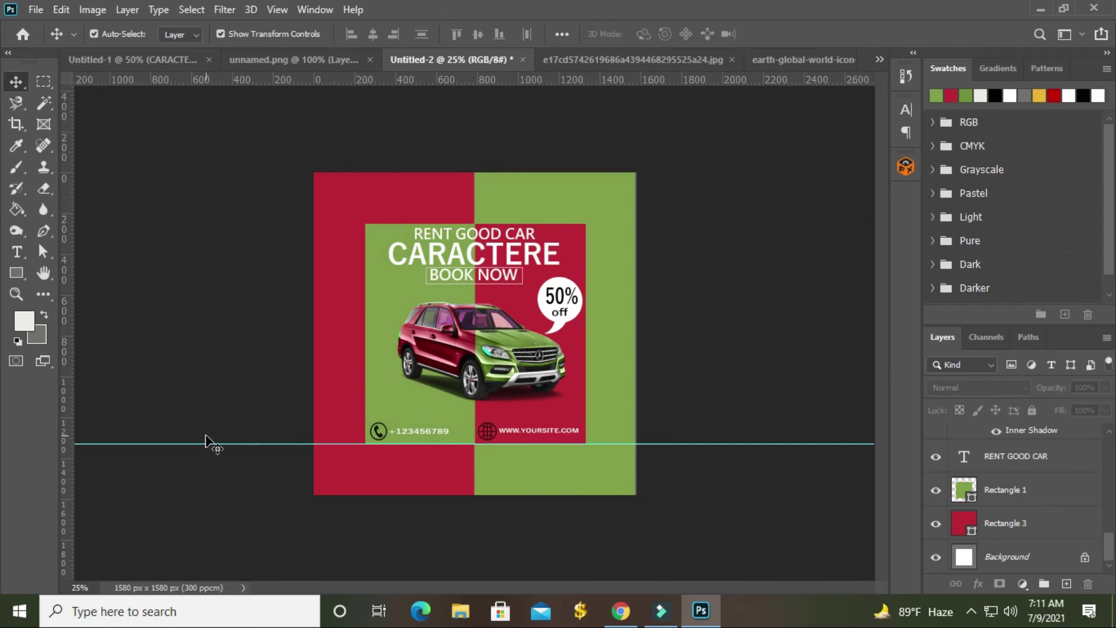
pyautogui.moveTo(206, 444); pyautogui.dragTo(229, 81)
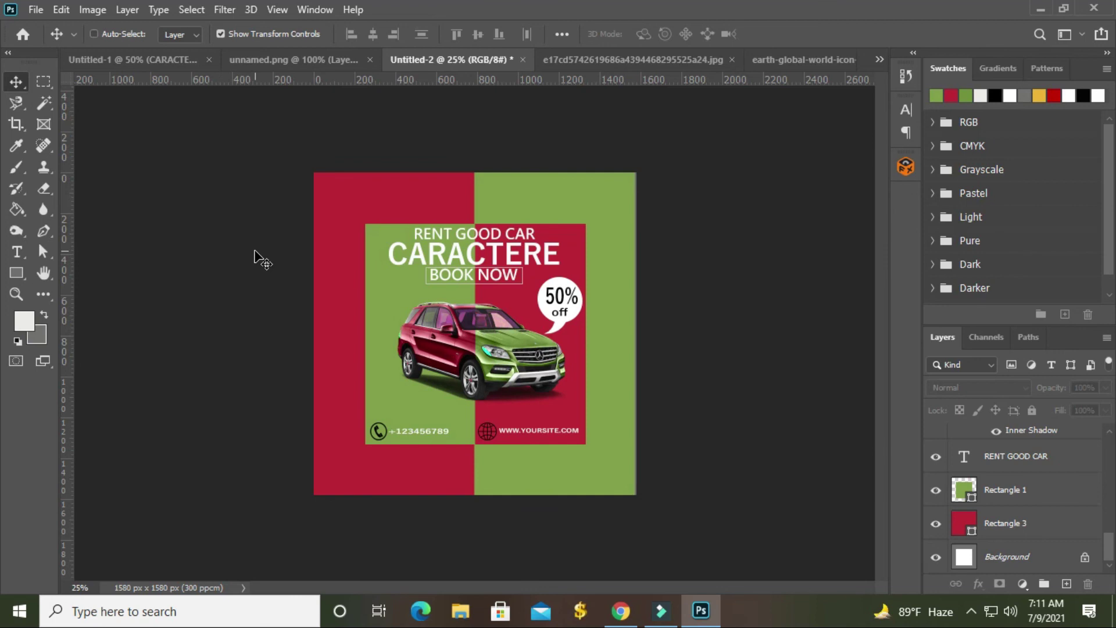
pyautogui.hotkey('ctrl', '+')
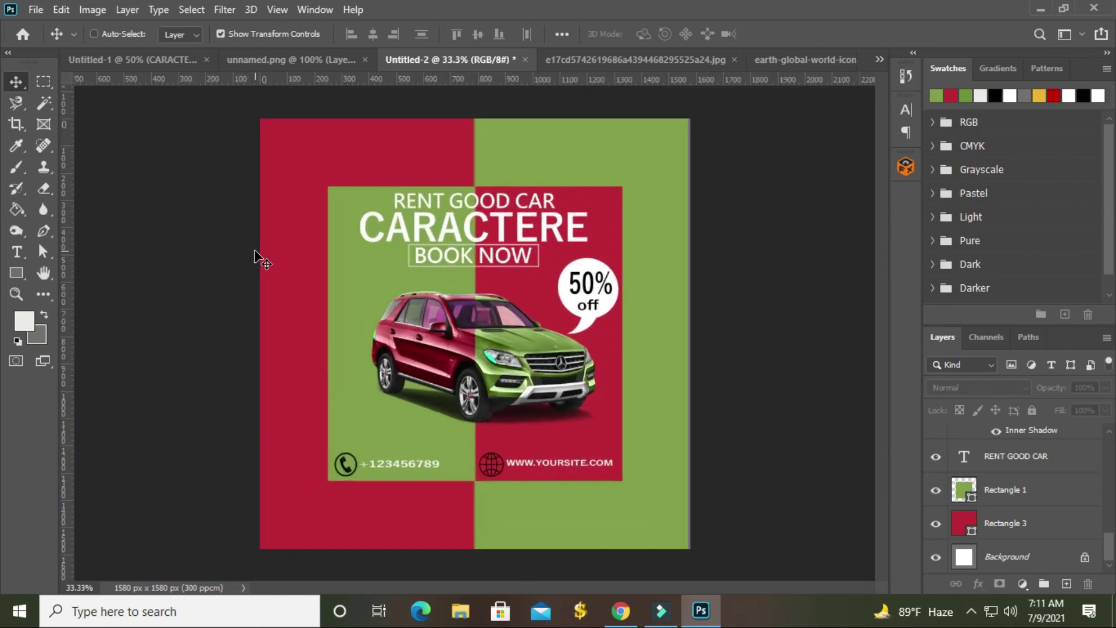
pyautogui.hotkey('ctrl', '+')
pyautogui.hotkey('ctrl', '-')
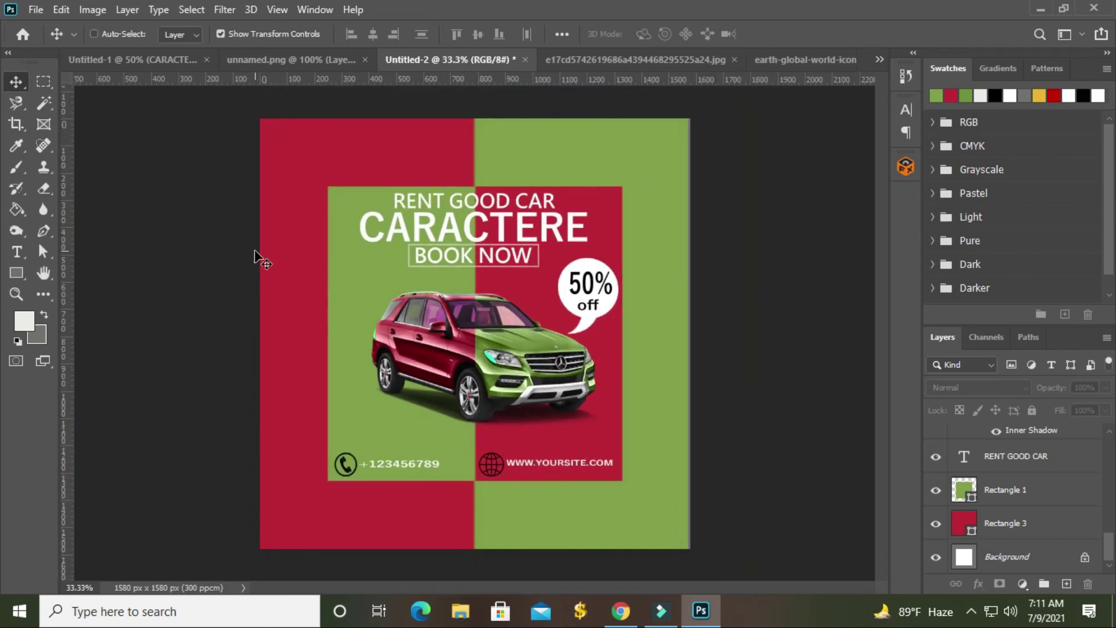